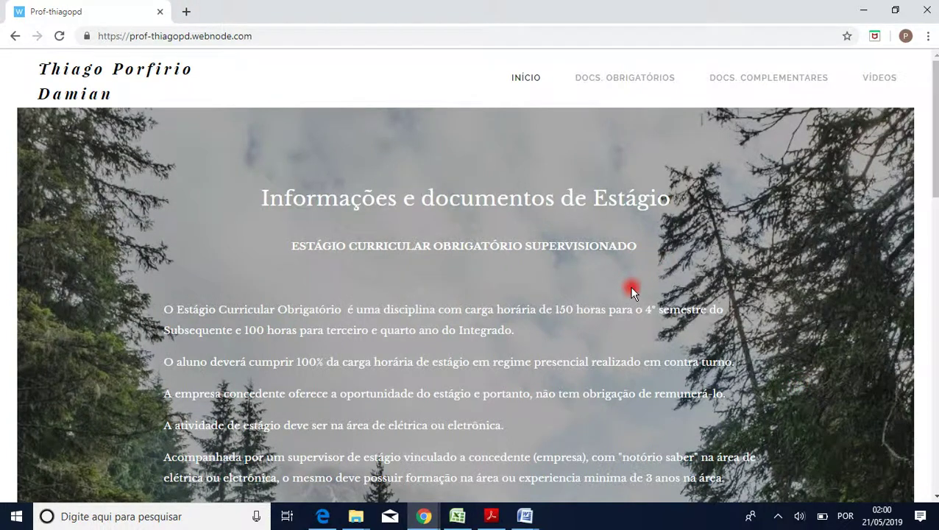
Look over the internship rules and the coordination's office hours on the site's home page
{"action": "scroll", "coordinate": [631, 289], "scroll_direction": "down", "scroll_amount": 2}
{"action": "scroll", "coordinate": [631, 291], "scroll_direction": "down", "scroll_amount": 6}
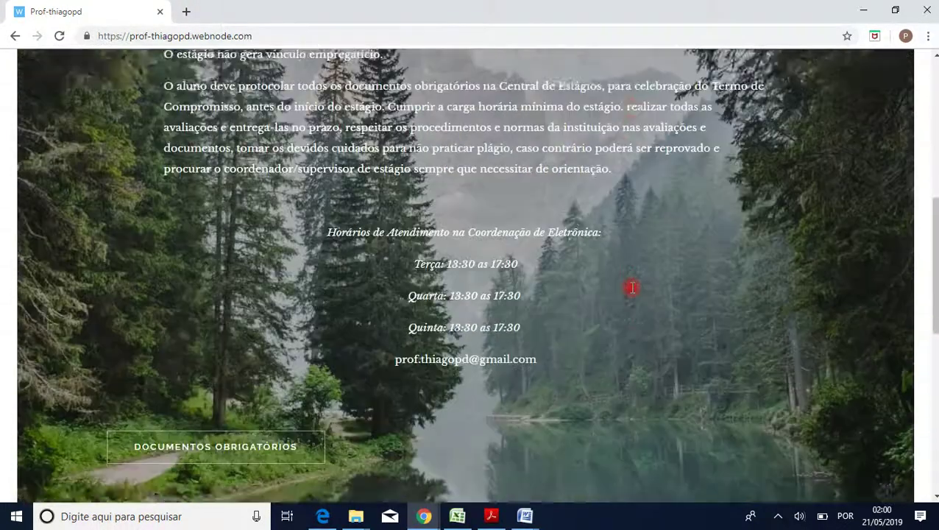
{"action": "scroll", "coordinate": [632, 291], "scroll_direction": "up", "scroll_amount": 7}
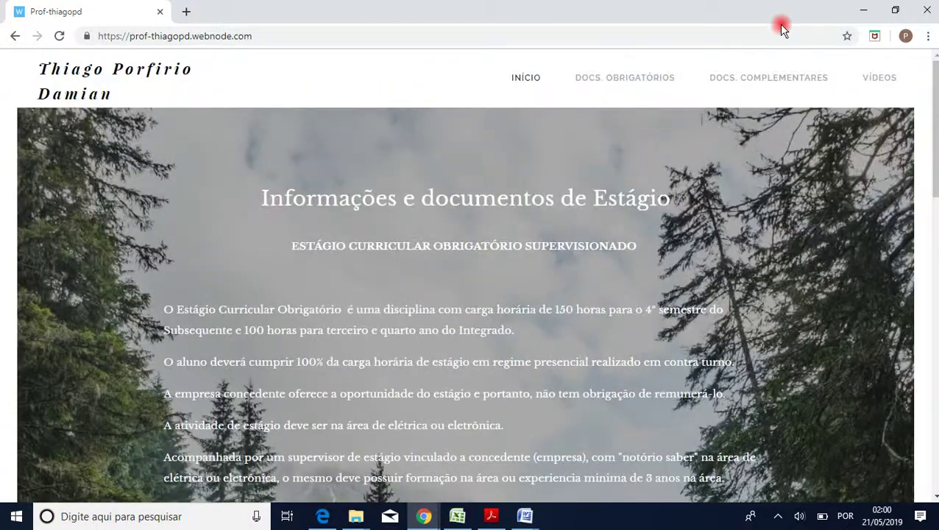
Open the mandatory documents page and review its instructions and downloads, from the request letter to the report template
{"action": "left_click", "coordinate": [633, 79]}
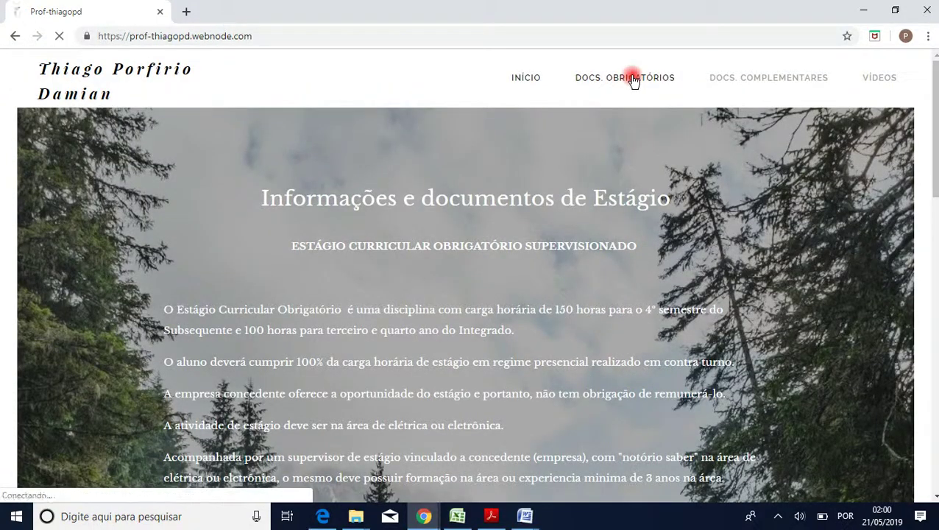
{"action": "scroll", "coordinate": [633, 79], "scroll_direction": "down", "scroll_amount": 4}
{"action": "scroll", "coordinate": [633, 79], "scroll_direction": "down", "scroll_amount": 10}
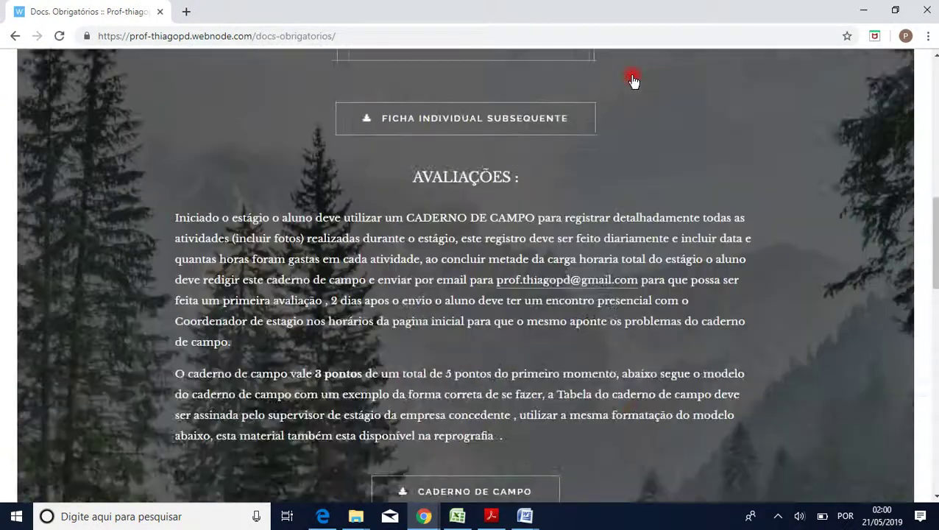
{"action": "scroll", "coordinate": [633, 79], "scroll_direction": "down", "scroll_amount": 4}
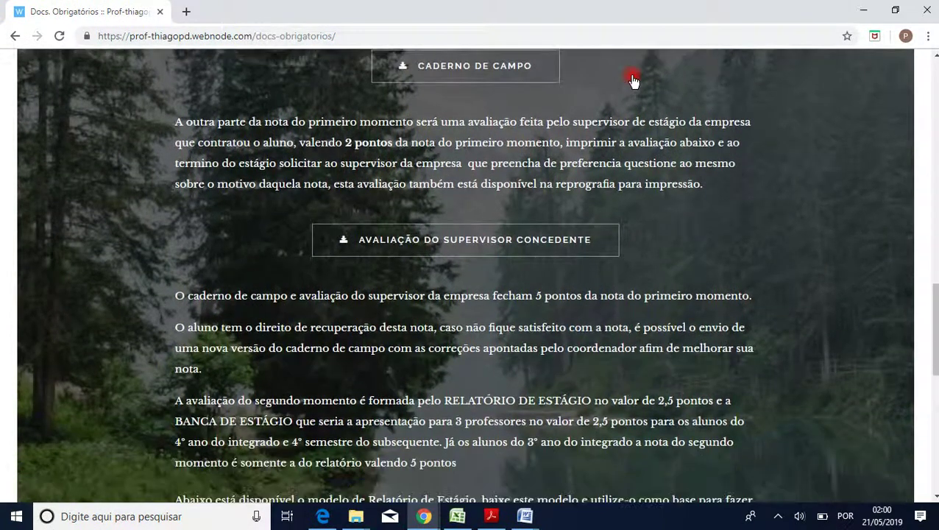
{"action": "scroll", "coordinate": [633, 80], "scroll_direction": "down", "scroll_amount": 5}
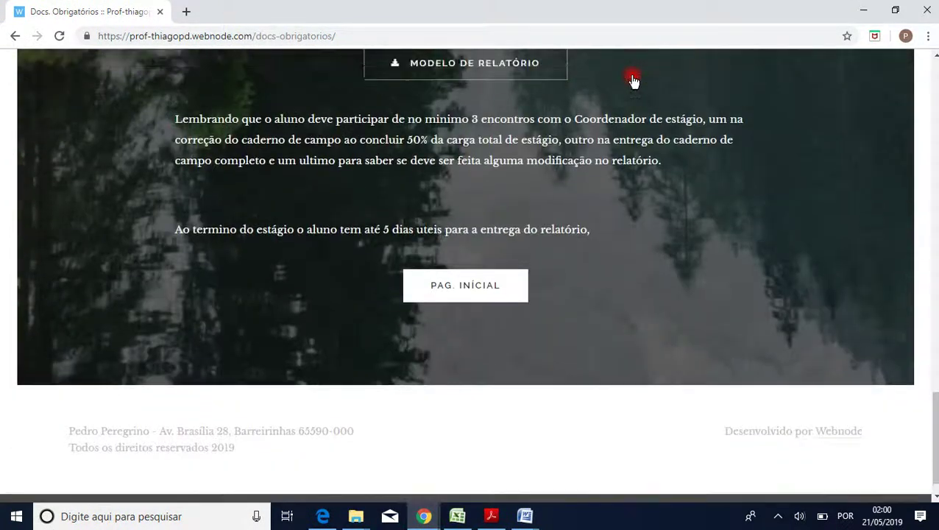
{"action": "scroll", "coordinate": [633, 80], "scroll_direction": "up", "scroll_amount": 2}
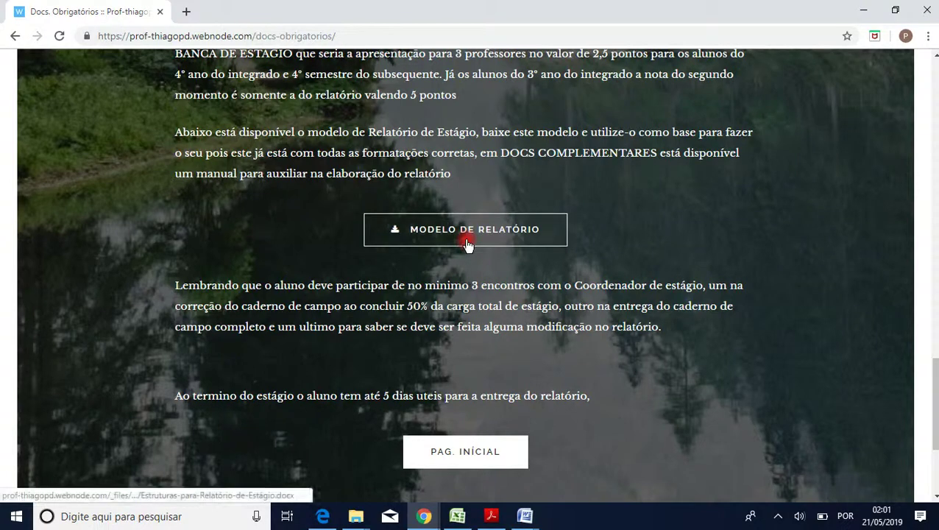
{"action": "scroll", "coordinate": [465, 243], "scroll_direction": "up", "scroll_amount": 1}
{"action": "scroll", "coordinate": [466, 242], "scroll_direction": "up", "scroll_amount": 15}
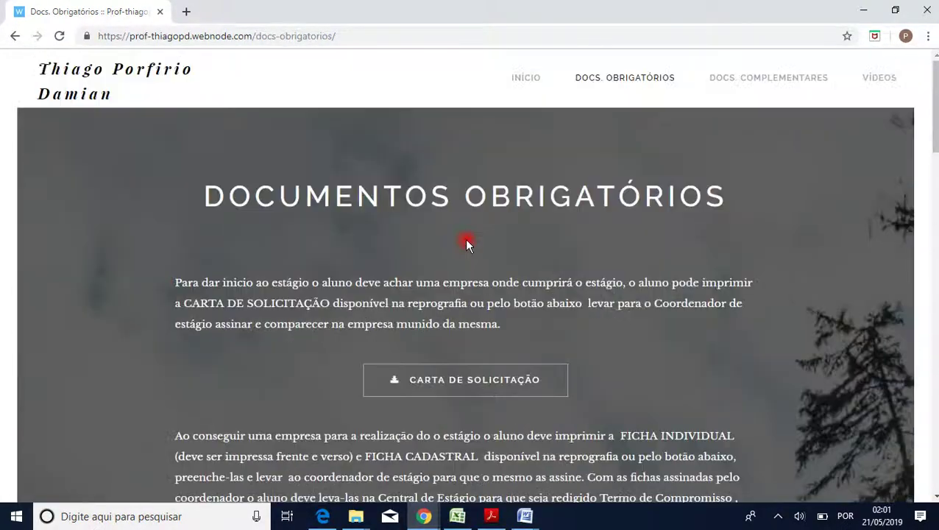
Open the complementary documents page and look over the report manual, internship law and regulation downloads
{"action": "left_click", "coordinate": [769, 79]}
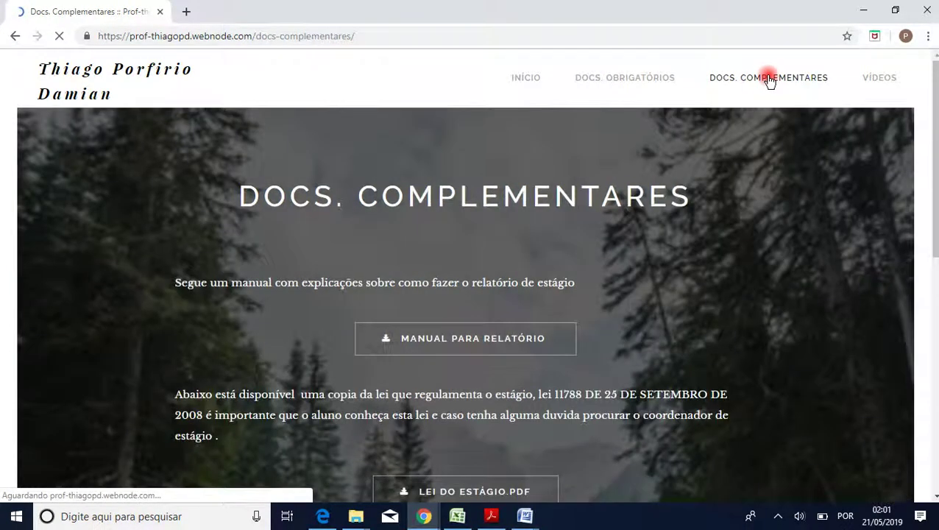
{"action": "scroll", "coordinate": [764, 79], "scroll_direction": "down", "scroll_amount": 2}
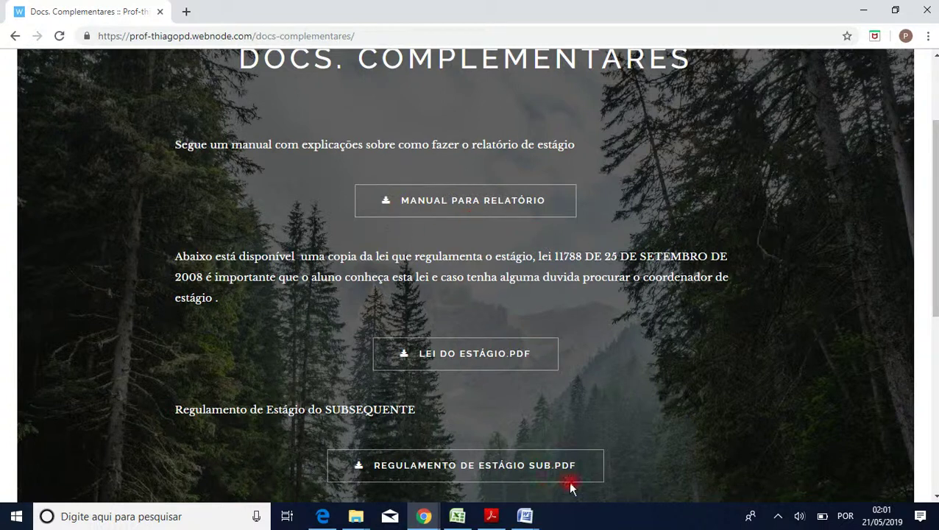
Switch to Manual-para-Relatório-de-Estágio.pdf in Adobe Acrobat Reader and go to the start of its table of contents
{"action": "mouse_move", "coordinate": [489, 520]}
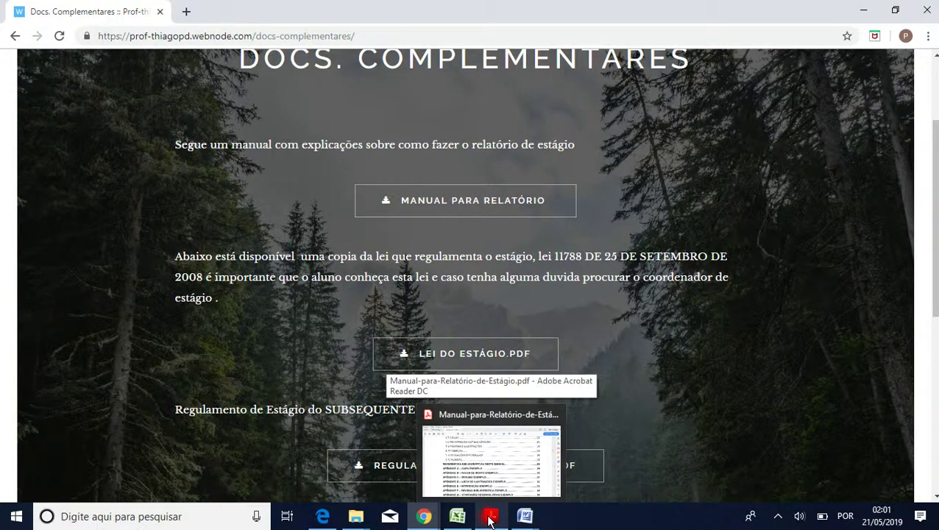
{"action": "left_click", "coordinate": [489, 520]}
{"action": "scroll", "coordinate": [601, 384], "scroll_direction": "up", "scroll_amount": 3}
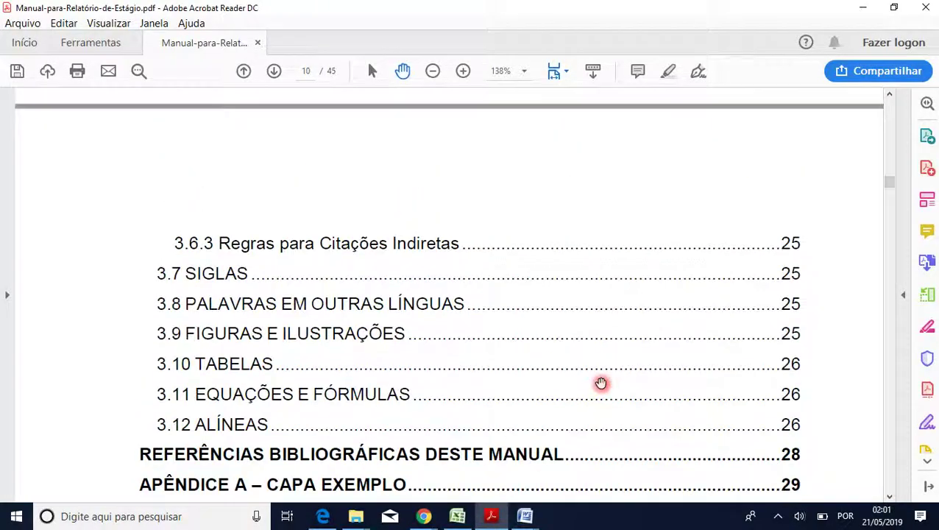
{"action": "scroll", "coordinate": [601, 384], "scroll_direction": "up", "scroll_amount": 12}
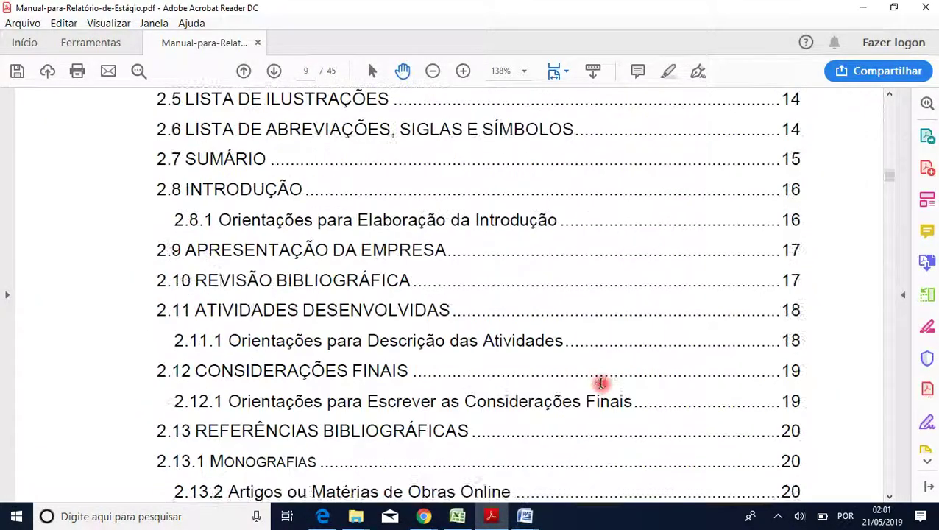
{"action": "scroll", "coordinate": [601, 383], "scroll_direction": "up", "scroll_amount": 5}
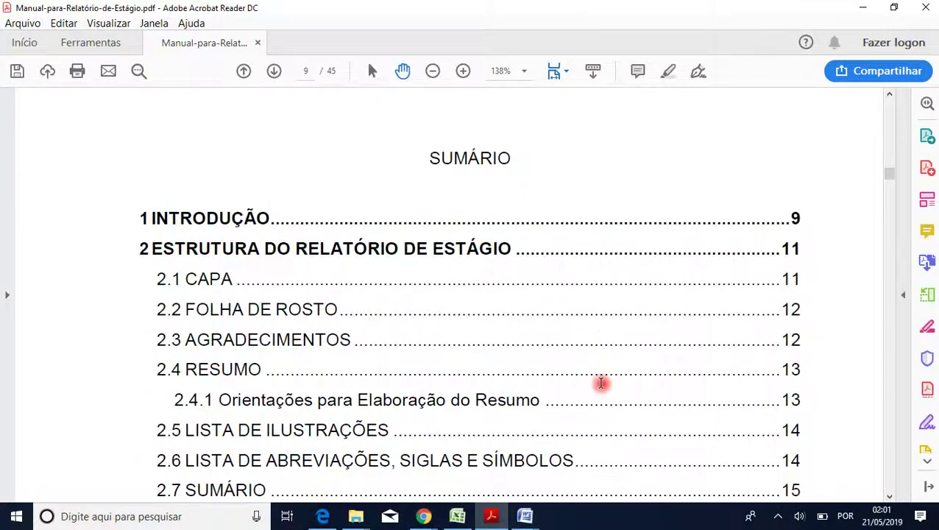
Read through the manual's table of contents, from the introduction through the report structure and formatting chapters to the appendices
{"action": "scroll", "coordinate": [601, 383], "scroll_direction": "down", "scroll_amount": 2}
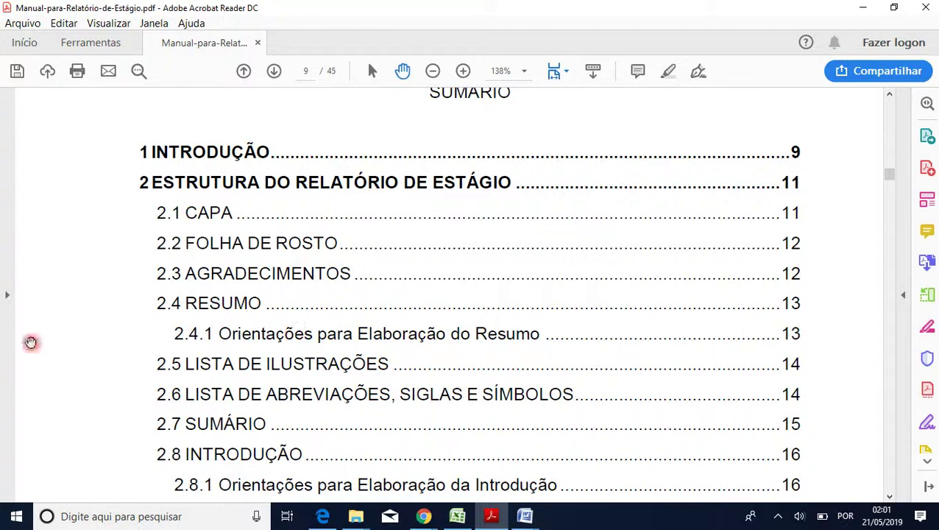
{"action": "scroll", "coordinate": [444, 387], "scroll_direction": "down", "scroll_amount": 3}
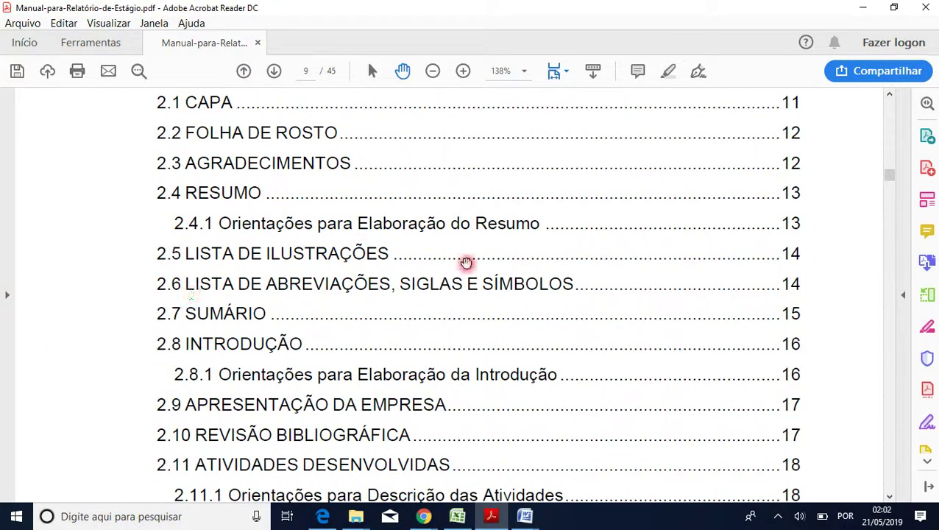
{"action": "scroll", "coordinate": [482, 389], "scroll_direction": "down", "scroll_amount": 2}
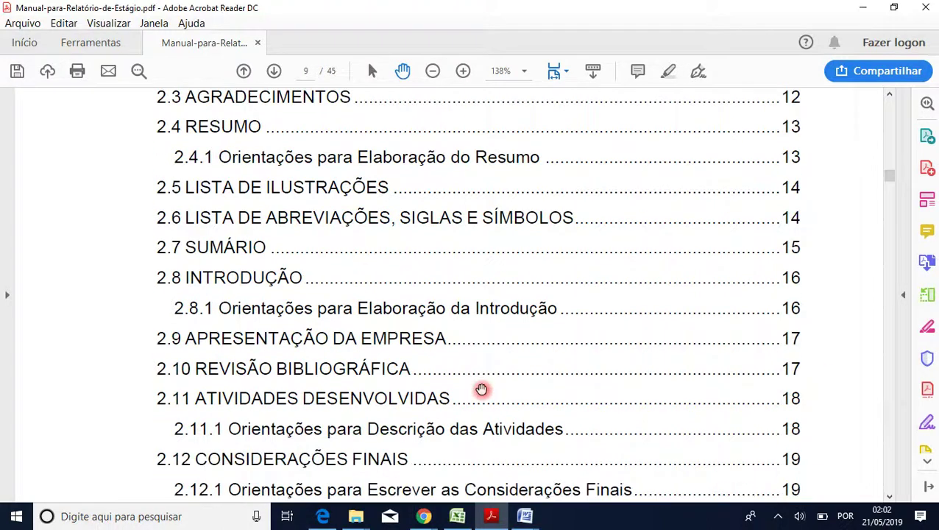
{"action": "scroll", "coordinate": [481, 389], "scroll_direction": "down", "scroll_amount": 3}
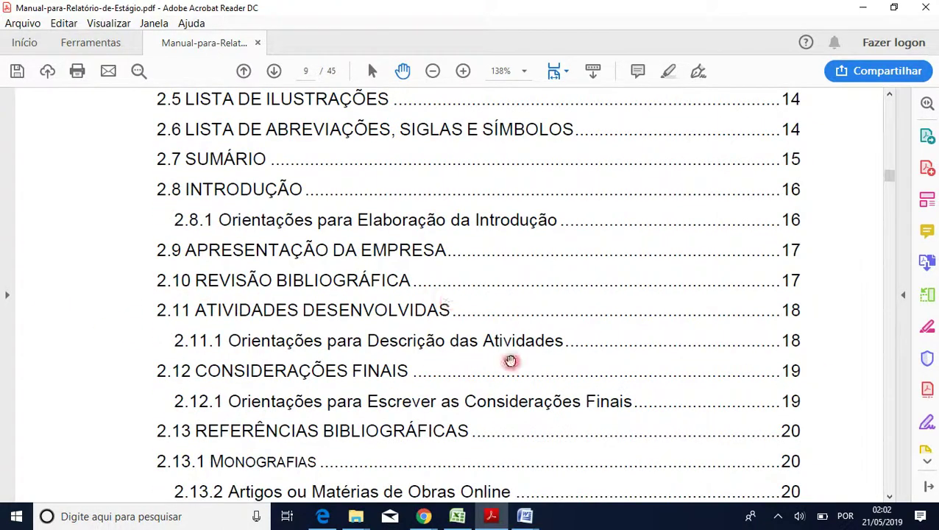
{"action": "scroll", "coordinate": [423, 388], "scroll_direction": "down", "scroll_amount": 4}
{"action": "scroll", "coordinate": [424, 389], "scroll_direction": "down", "scroll_amount": 4}
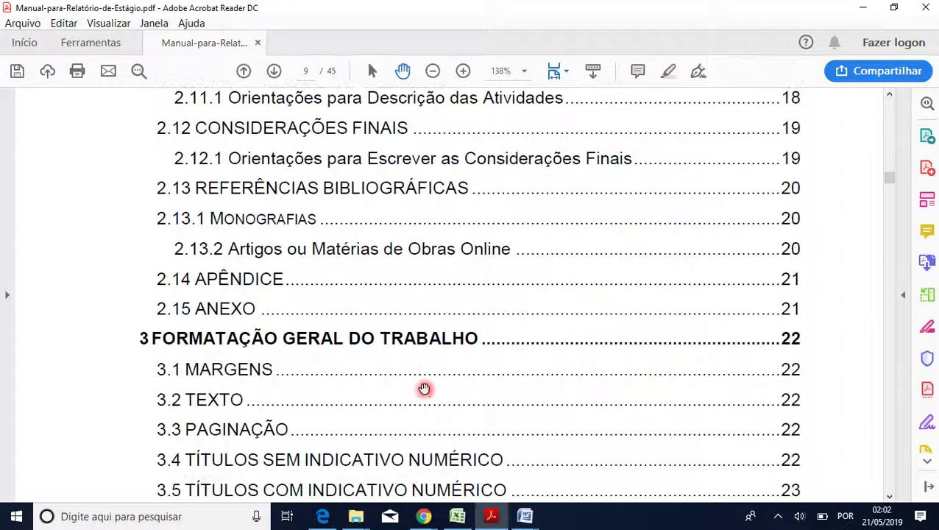
{"action": "scroll", "coordinate": [424, 389], "scroll_direction": "down", "scroll_amount": 4}
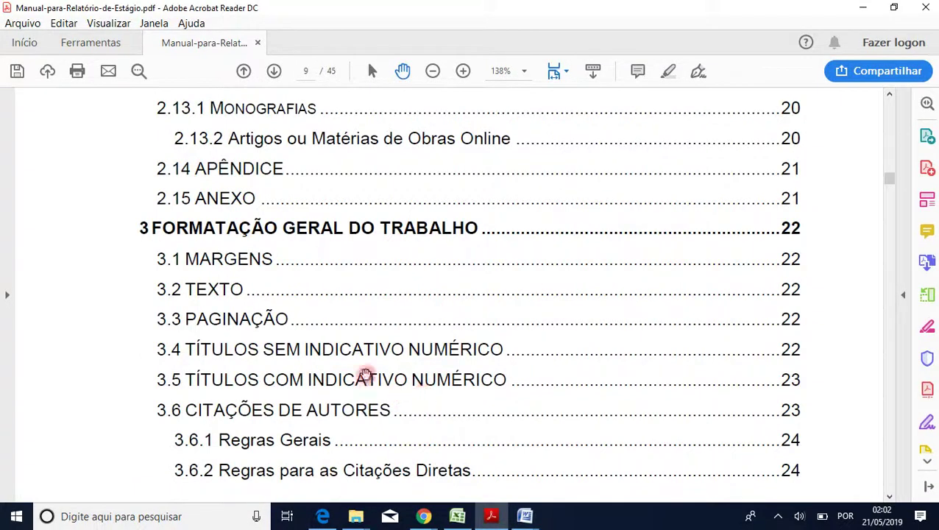
{"action": "scroll", "coordinate": [366, 377], "scroll_direction": "down", "scroll_amount": 4}
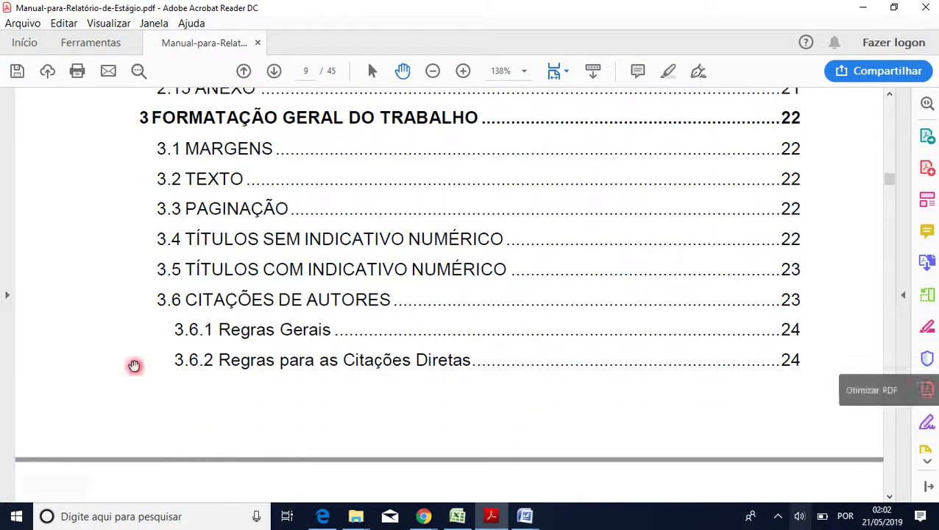
{"action": "scroll", "coordinate": [391, 337], "scroll_direction": "down", "scroll_amount": 6}
{"action": "scroll", "coordinate": [392, 338], "scroll_direction": "down", "scroll_amount": 8}
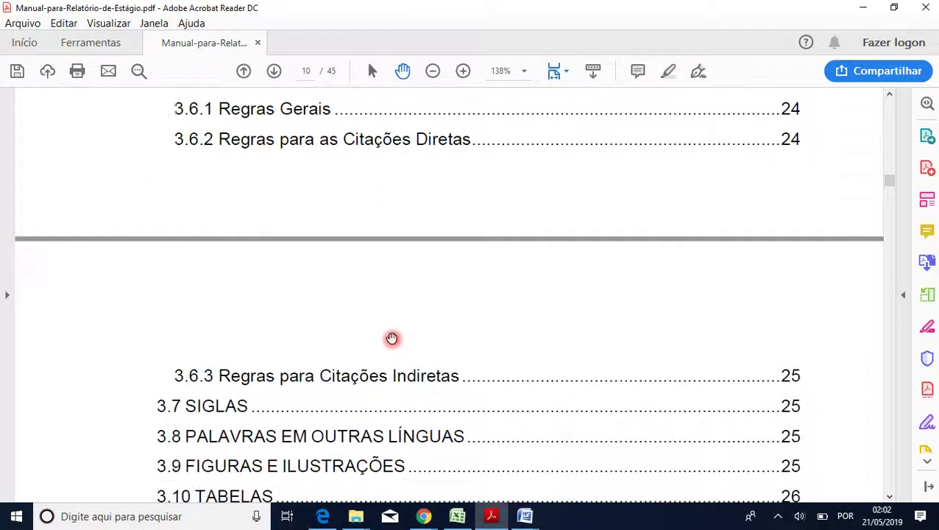
{"action": "scroll", "coordinate": [392, 339], "scroll_direction": "down", "scroll_amount": 7}
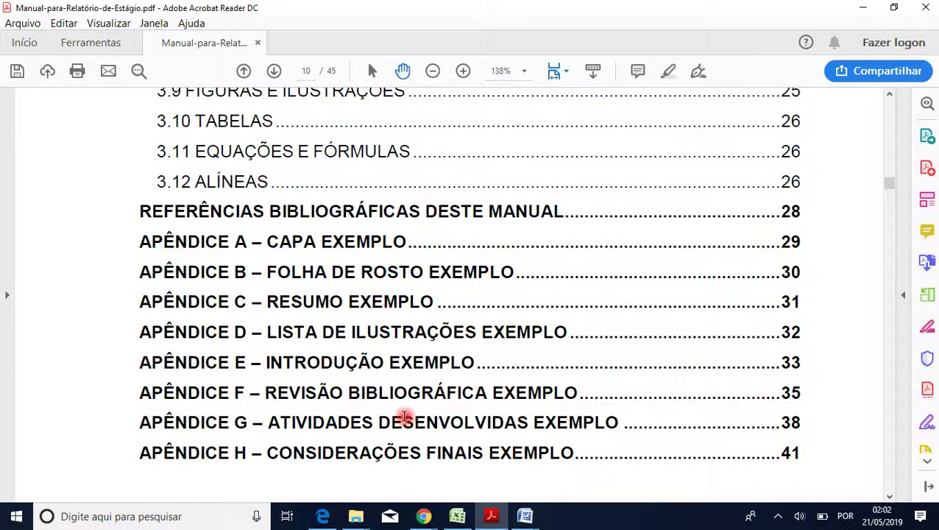
Go back to the beginning of the manual's table of contents and review its entries again down to the general formatting chapter
{"action": "scroll", "coordinate": [403, 416], "scroll_direction": "up", "scroll_amount": 3}
{"action": "scroll", "coordinate": [396, 417], "scroll_direction": "up", "scroll_amount": 10}
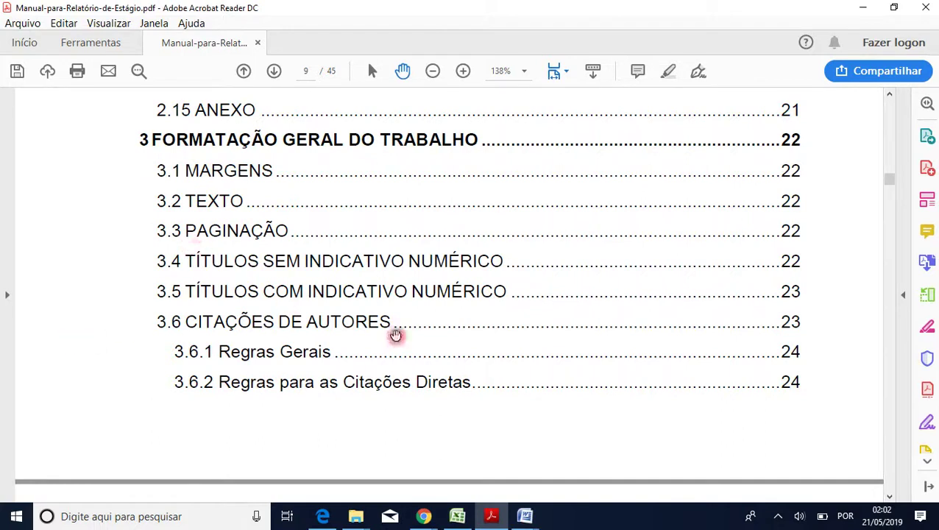
{"action": "scroll", "coordinate": [322, 485], "scroll_direction": "up", "scroll_amount": 10}
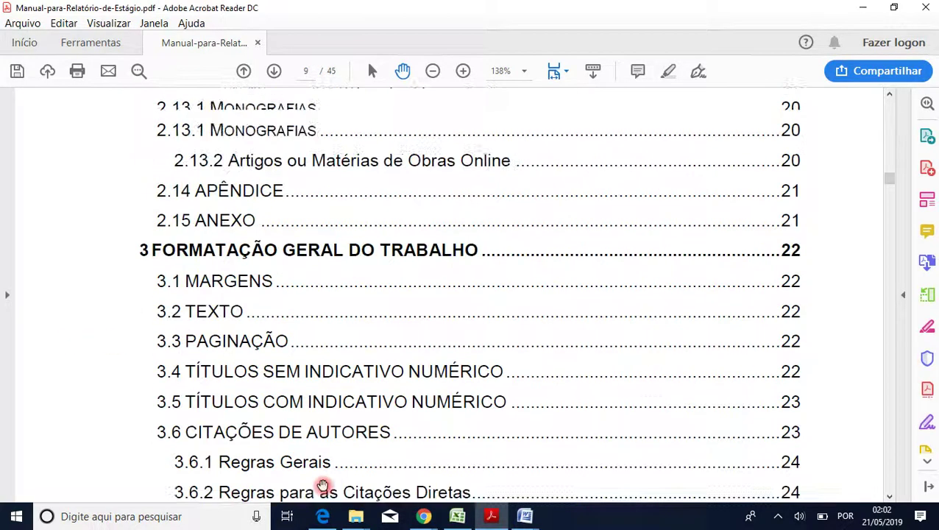
{"action": "scroll", "coordinate": [322, 485], "scroll_direction": "up", "scroll_amount": 5}
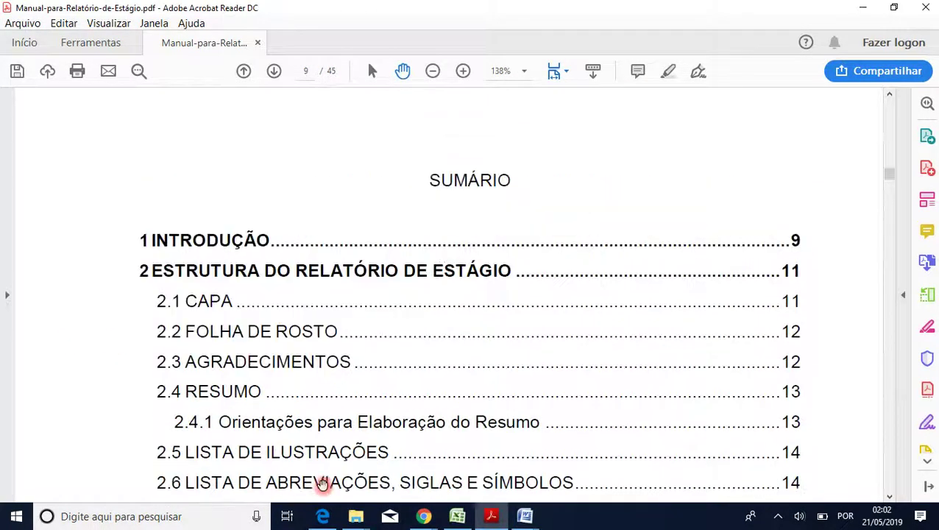
{"action": "scroll", "coordinate": [280, 486], "scroll_direction": "down", "scroll_amount": 3}
{"action": "scroll", "coordinate": [332, 442], "scroll_direction": "down", "scroll_amount": 9}
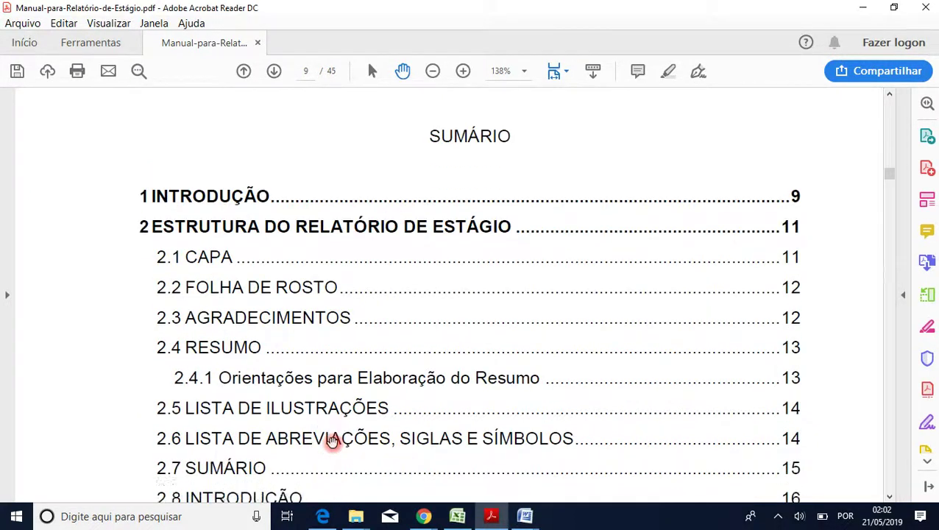
{"action": "scroll", "coordinate": [332, 442], "scroll_direction": "down", "scroll_amount": 3}
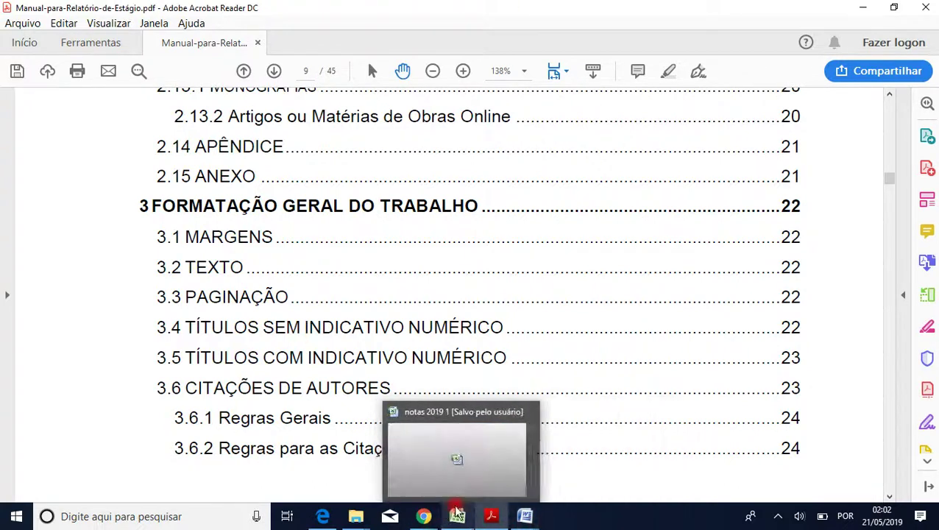
Switch to the Word document Estruturas-para-Relatório-de-Estágio and select the student name placeholder on its cover page
{"action": "mouse_move", "coordinate": [527, 517]}
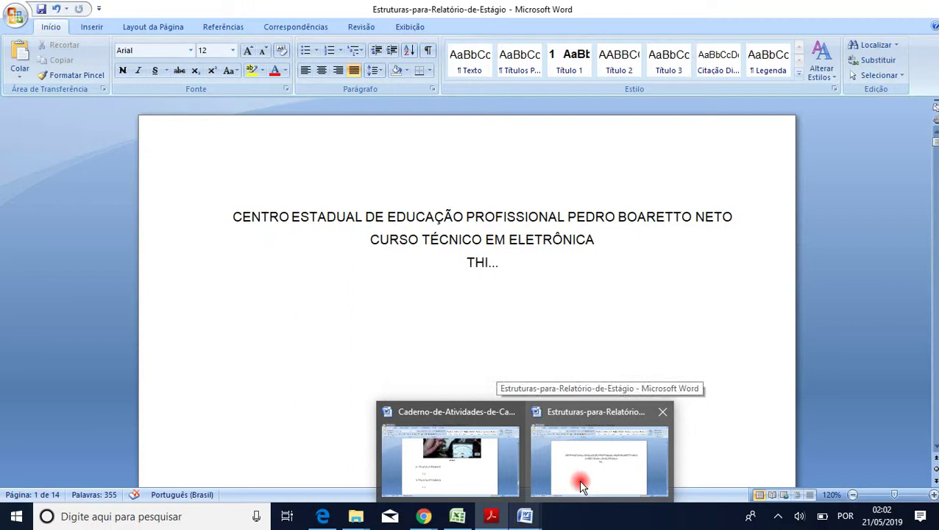
{"action": "left_click", "coordinate": [581, 481]}
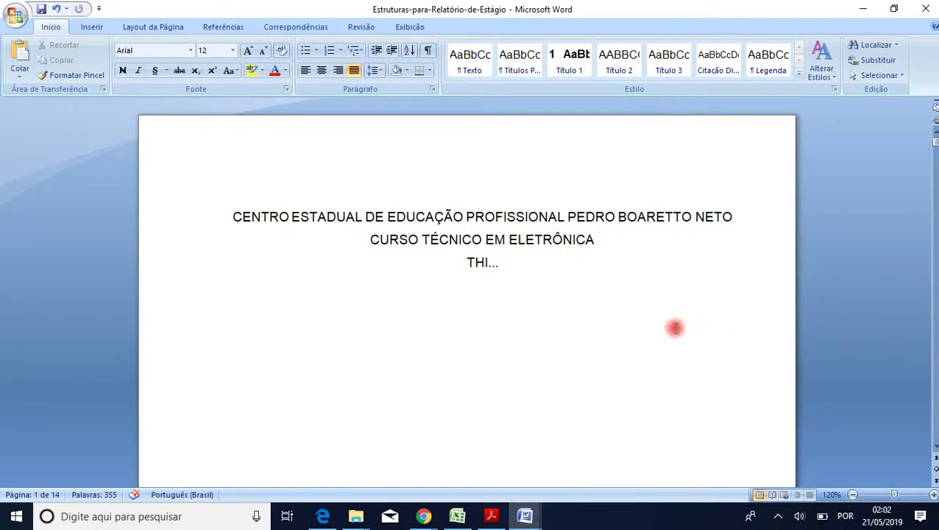
{"action": "scroll", "coordinate": [280, 207], "scroll_direction": "down", "scroll_amount": 1}
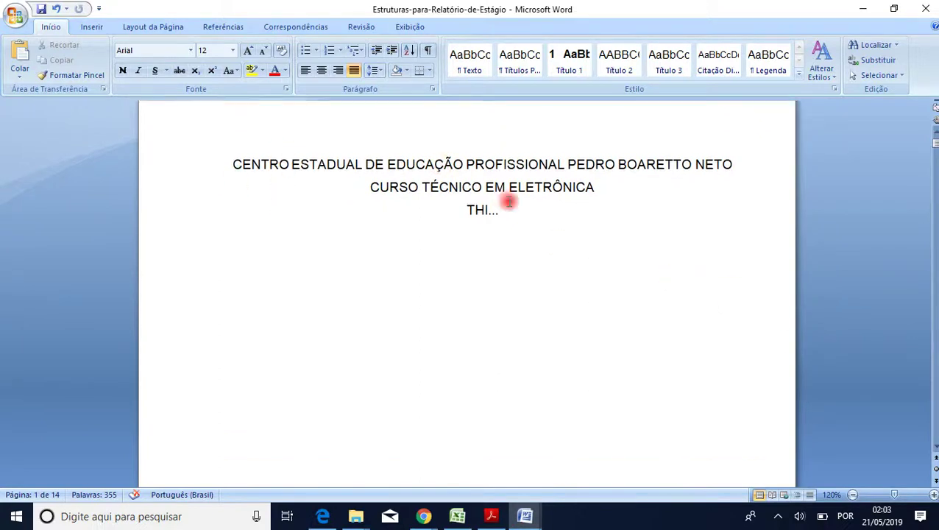
{"action": "left_click_drag", "start_coordinate": [500, 211], "coordinate": [472, 211]}
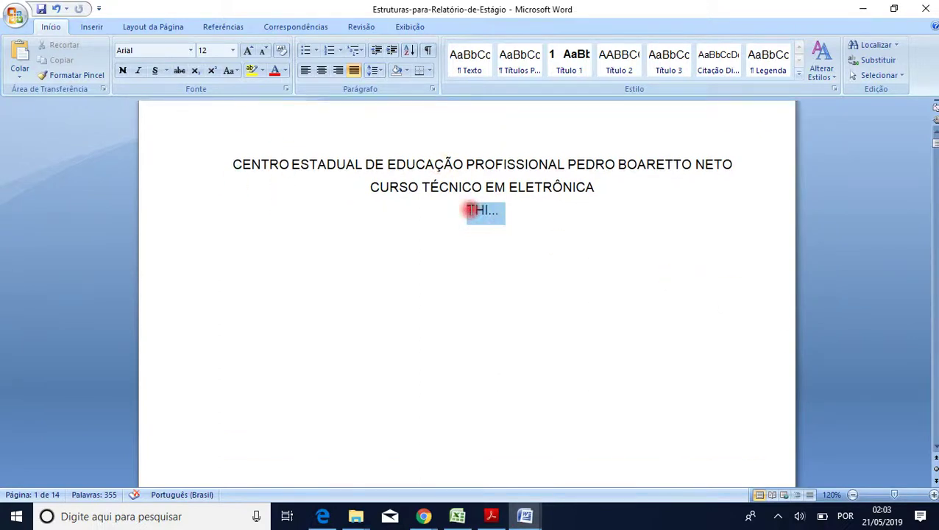
Examine the rest of the cover and the title page, comparing how the student's name appears on each
{"action": "scroll", "coordinate": [471, 210], "scroll_direction": "down", "scroll_amount": 7}
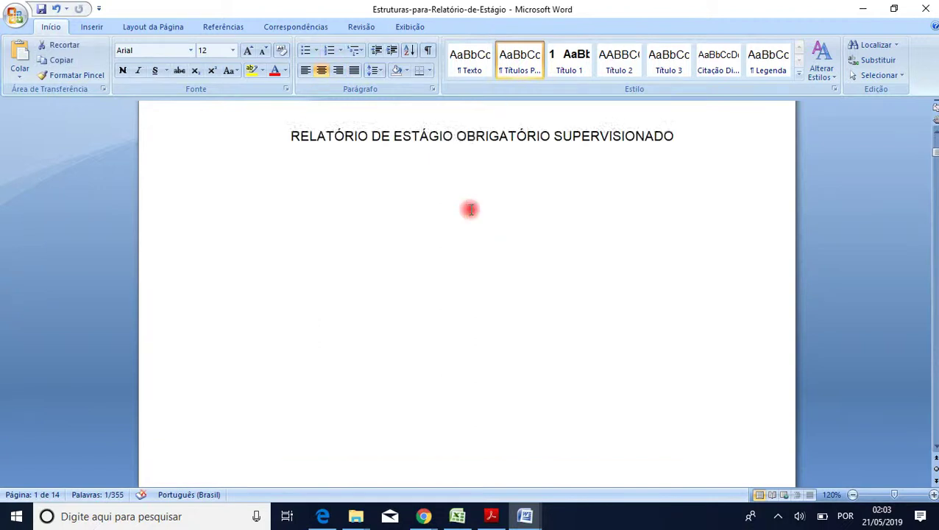
{"action": "scroll", "coordinate": [471, 210], "scroll_direction": "up", "scroll_amount": 12}
{"action": "scroll", "coordinate": [470, 210], "scroll_direction": "down", "scroll_amount": 5}
{"action": "scroll", "coordinate": [471, 209], "scroll_direction": "up", "scroll_amount": 1}
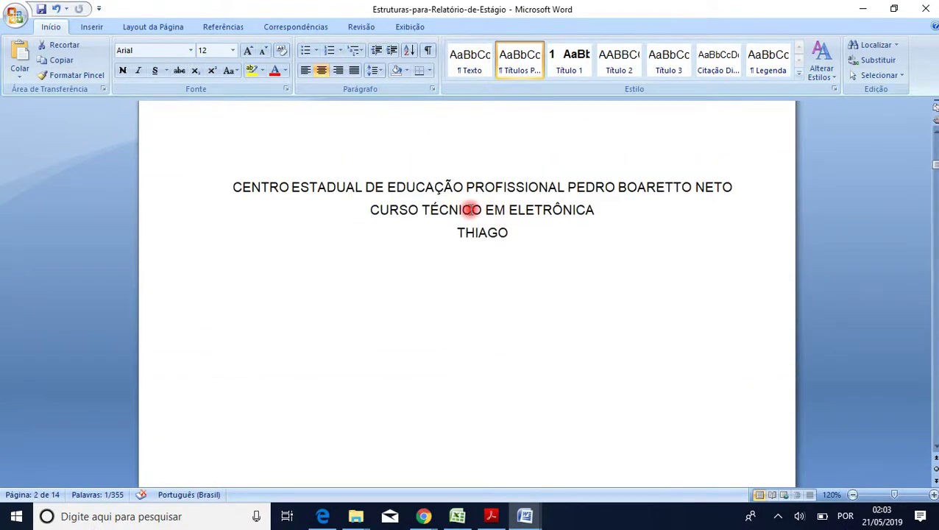
{"action": "scroll", "coordinate": [471, 210], "scroll_direction": "down", "scroll_amount": 4}
{"action": "scroll", "coordinate": [471, 209], "scroll_direction": "up", "scroll_amount": 3}
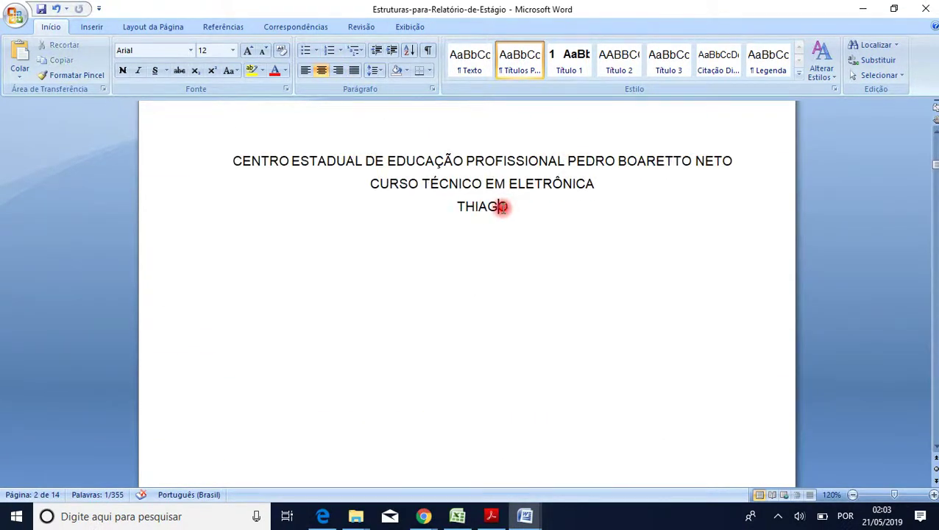
Select the student's name on the title page and review the rest of the page, from report title to city and year
{"action": "left_click_drag", "start_coordinate": [505, 206], "coordinate": [436, 205]}
{"action": "scroll", "coordinate": [438, 215], "scroll_direction": "down", "scroll_amount": 5}
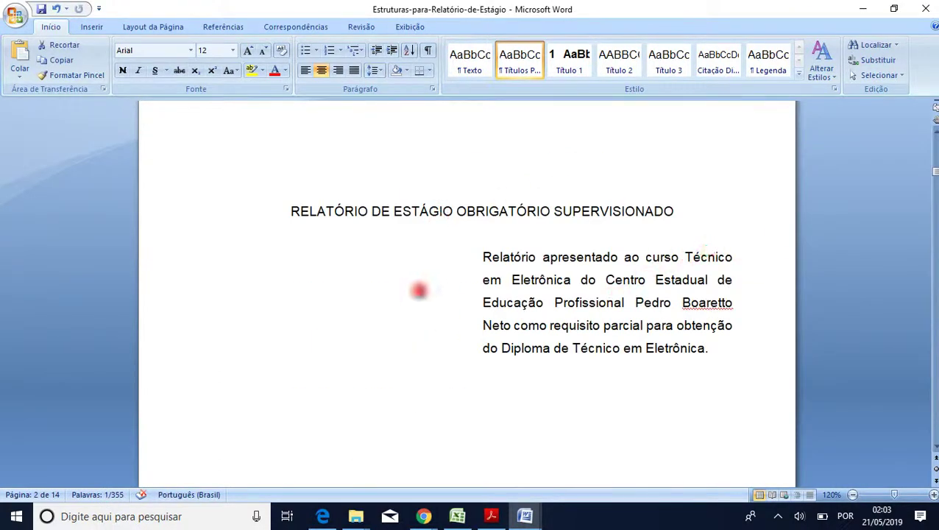
{"action": "scroll", "coordinate": [547, 304], "scroll_direction": "down", "scroll_amount": 6}
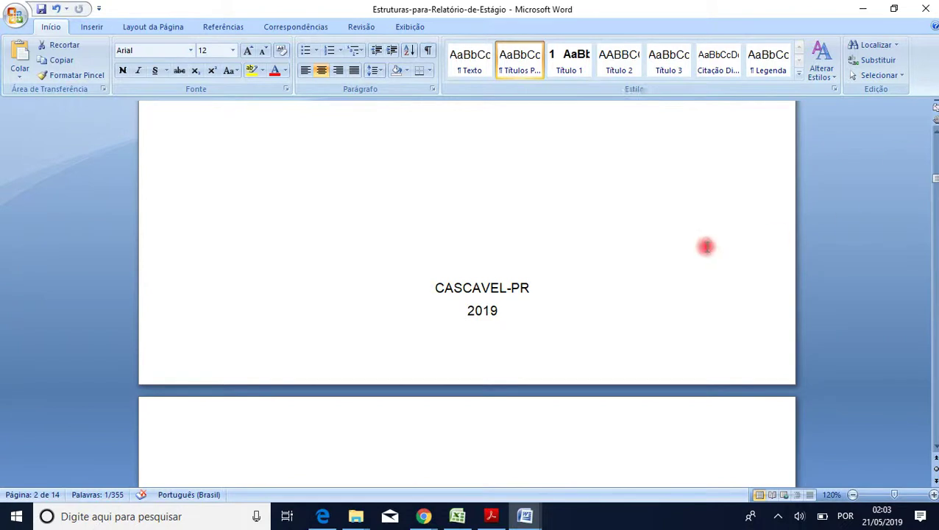
{"action": "scroll", "coordinate": [705, 246], "scroll_direction": "down", "scroll_amount": 3}
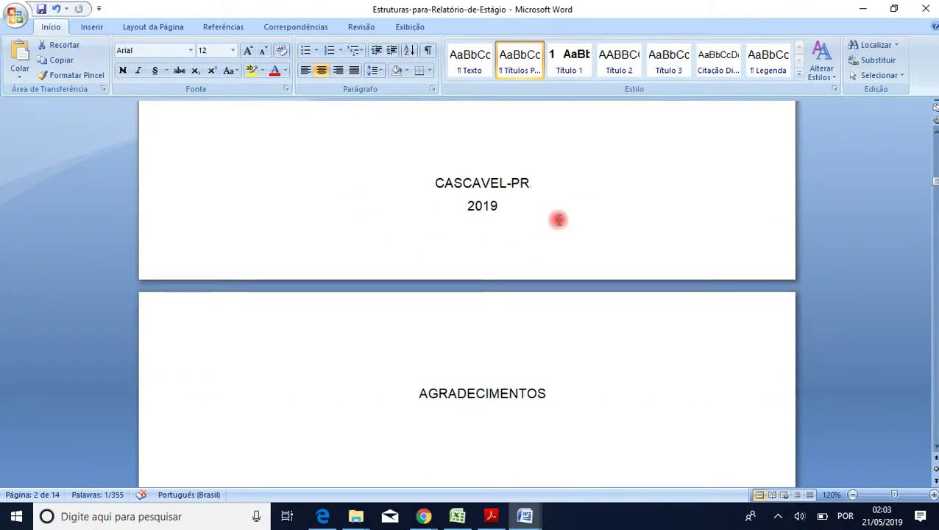
Look through the template's preliminary pages, from AGRADECIMENTOS and RESUMO through the lists of illustrations and abbreviations to the start of the SUMÁRIO
{"action": "scroll", "coordinate": [558, 220], "scroll_direction": "down", "scroll_amount": 5}
{"action": "scroll", "coordinate": [559, 223], "scroll_direction": "up", "scroll_amount": 3}
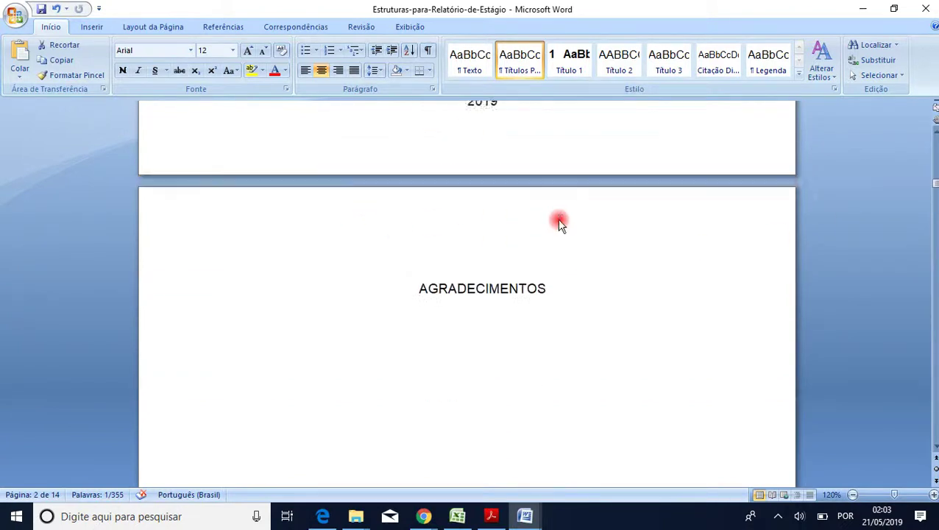
{"action": "scroll", "coordinate": [559, 223], "scroll_direction": "down", "scroll_amount": 6}
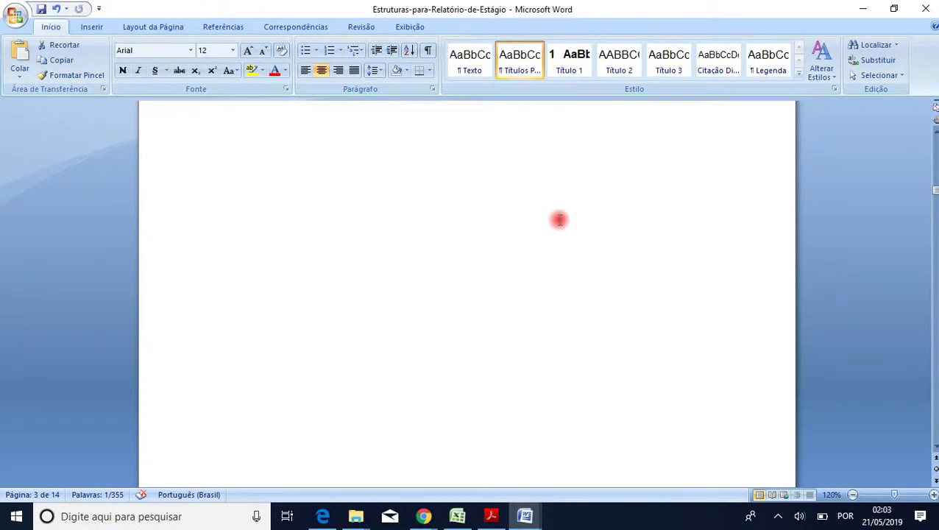
{"action": "scroll", "coordinate": [486, 225], "scroll_direction": "down", "scroll_amount": 8}
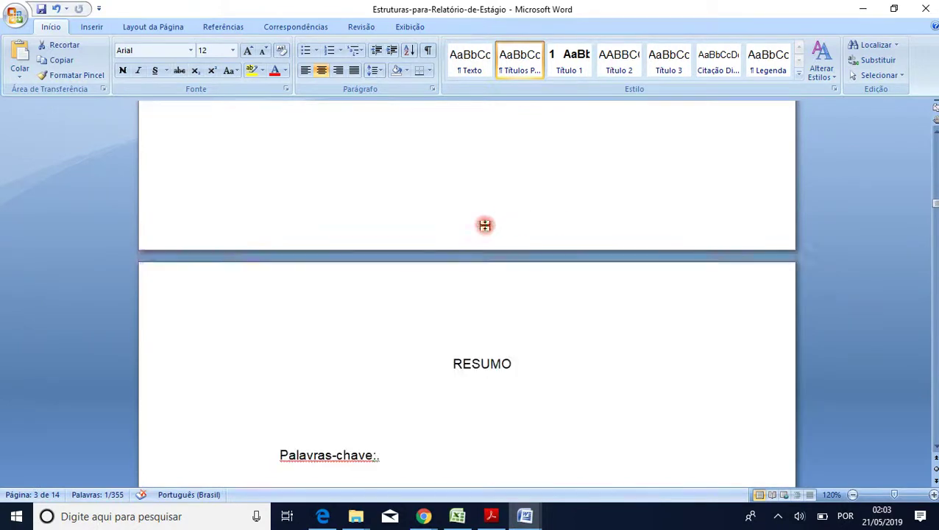
{"action": "scroll", "coordinate": [692, 359], "scroll_direction": "down", "scroll_amount": 5}
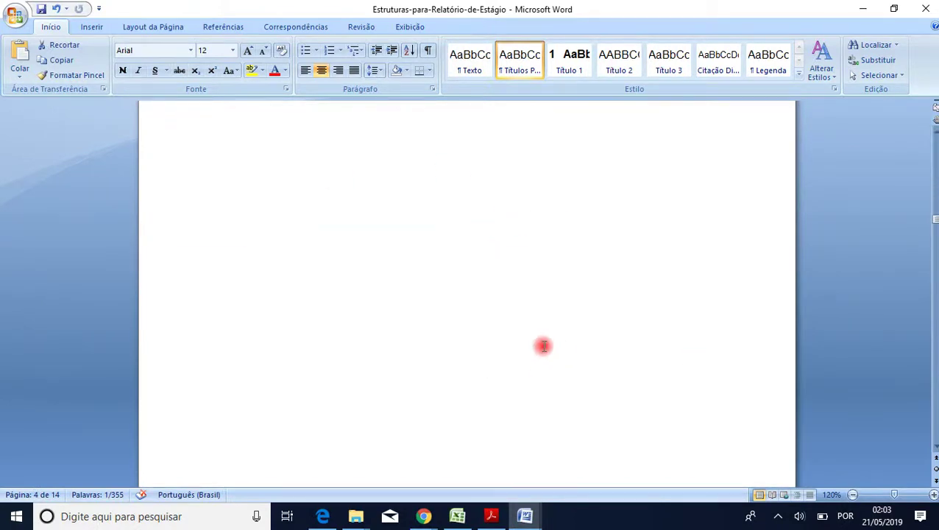
{"action": "scroll", "coordinate": [543, 346], "scroll_direction": "down", "scroll_amount": 5}
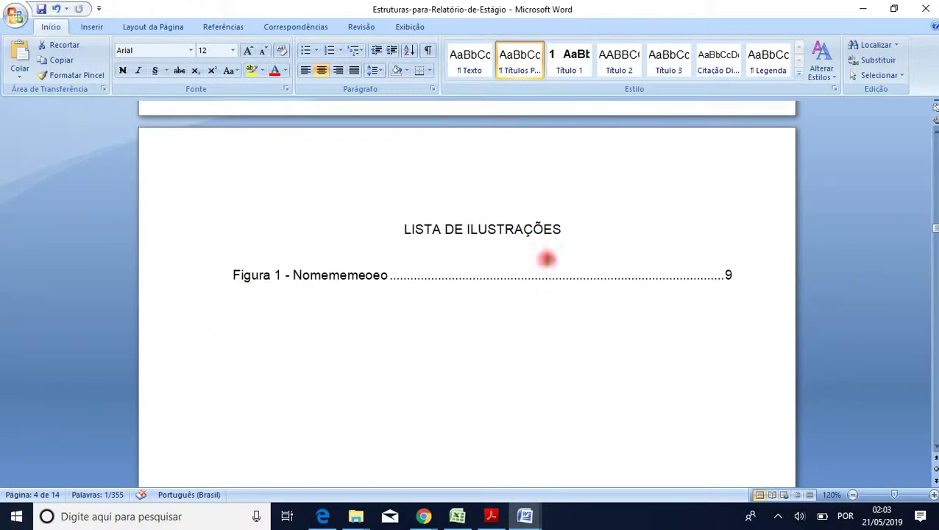
{"action": "scroll", "coordinate": [395, 285], "scroll_direction": "down", "scroll_amount": 5}
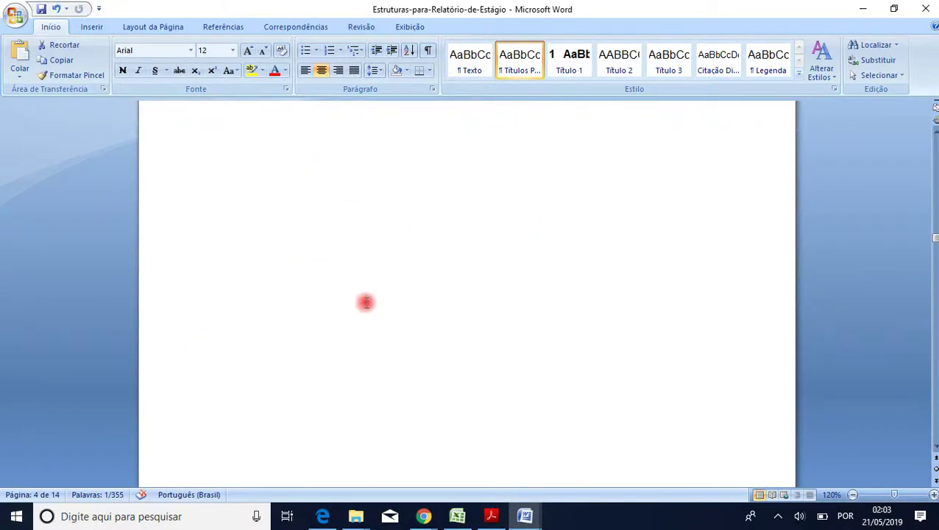
{"action": "scroll", "coordinate": [361, 294], "scroll_direction": "down", "scroll_amount": 5}
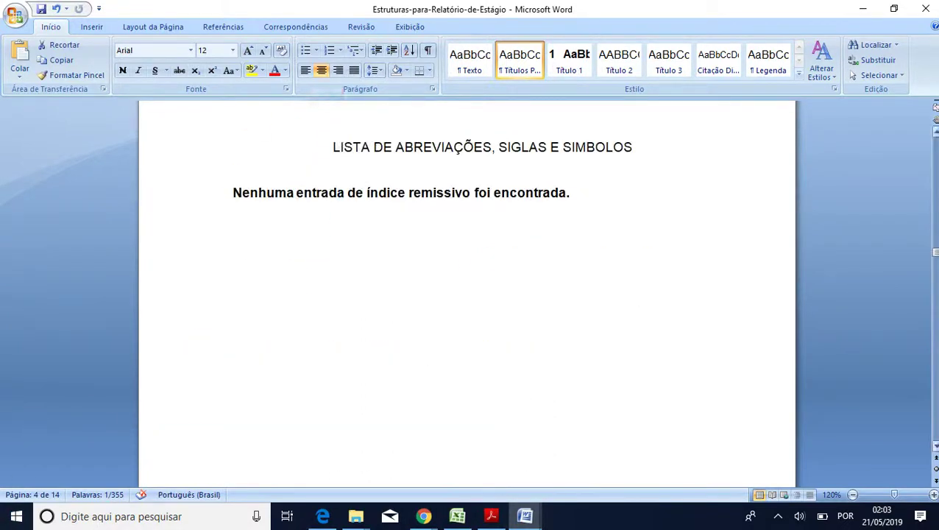
{"action": "scroll", "coordinate": [638, 250], "scroll_direction": "down", "scroll_amount": 3}
{"action": "scroll", "coordinate": [536, 300], "scroll_direction": "down", "scroll_amount": 3}
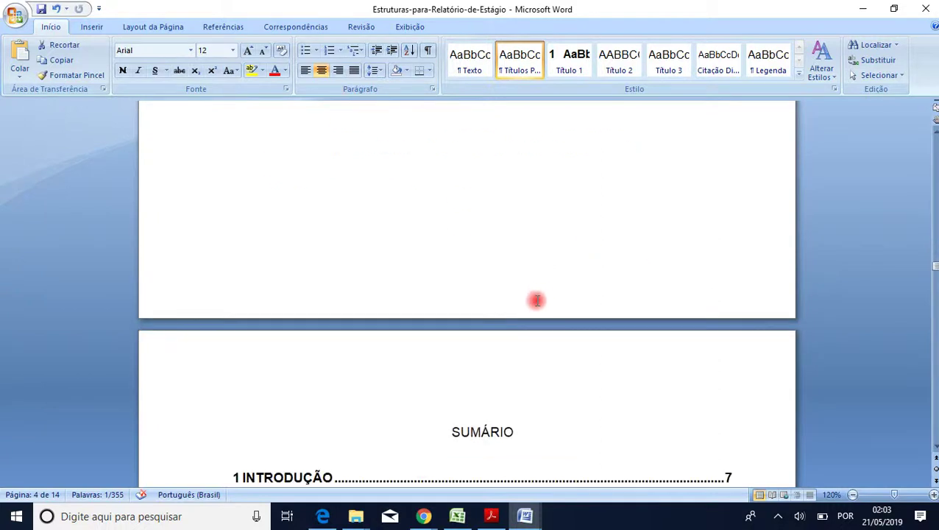
Go back to the LISTA DE ILUSTRAÇÕES and review it again along with the list of abbreviations, acronyms and symbols
{"action": "scroll", "coordinate": [536, 300], "scroll_direction": "up", "scroll_amount": 10}
{"action": "scroll", "coordinate": [534, 300], "scroll_direction": "up", "scroll_amount": 3}
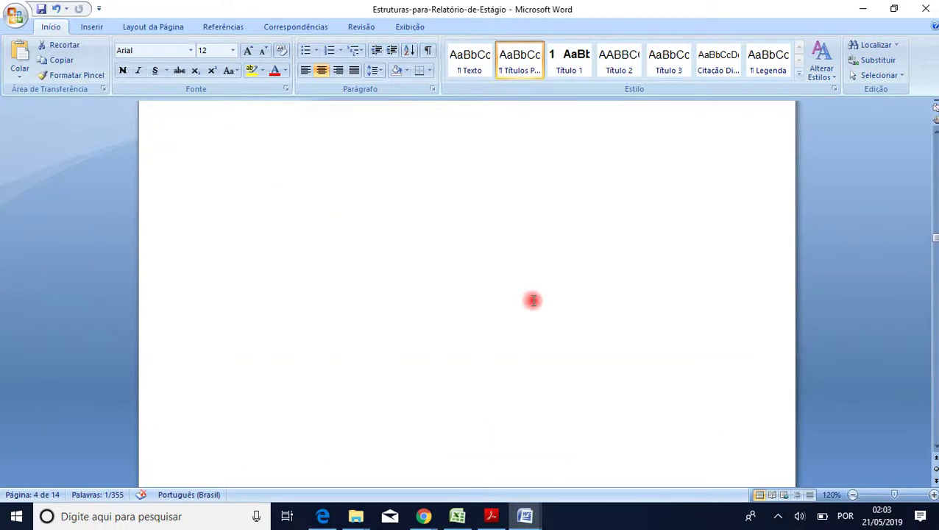
{"action": "scroll", "coordinate": [529, 299], "scroll_direction": "up", "scroll_amount": 5}
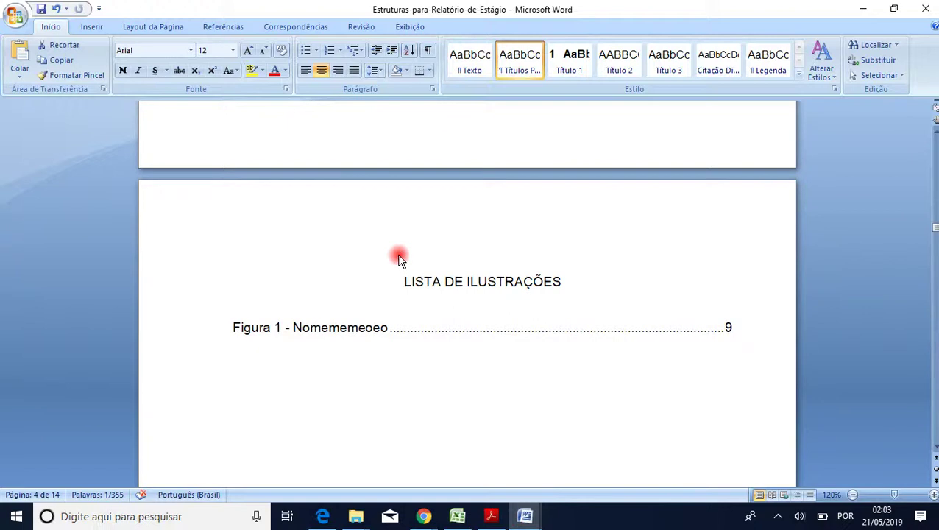
{"action": "scroll", "coordinate": [696, 329], "scroll_direction": "down", "scroll_amount": 5}
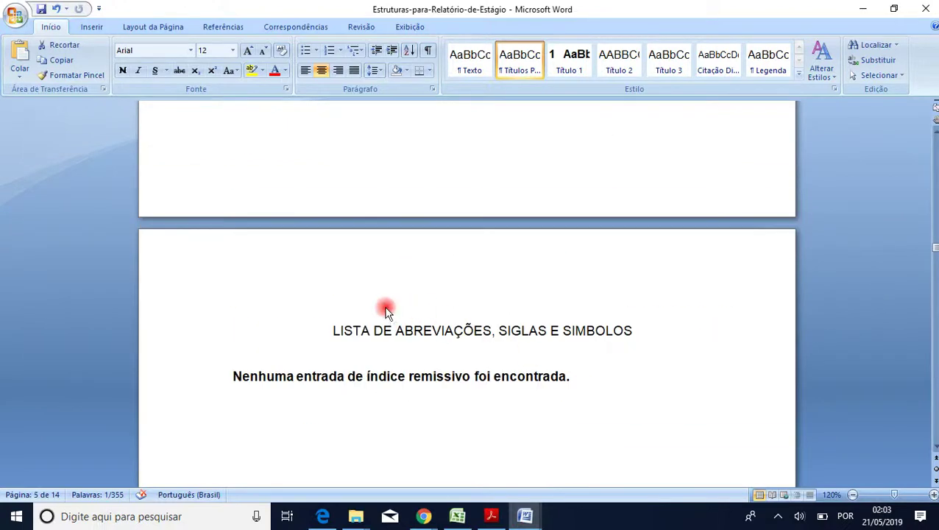
Examine the SUMÁRIO entries and their page numbers, from INTRODUÇÃO to REFERÊNCIAS BIBLIOGRÁFICAS
{"action": "scroll", "coordinate": [598, 353], "scroll_direction": "down", "scroll_amount": 10}
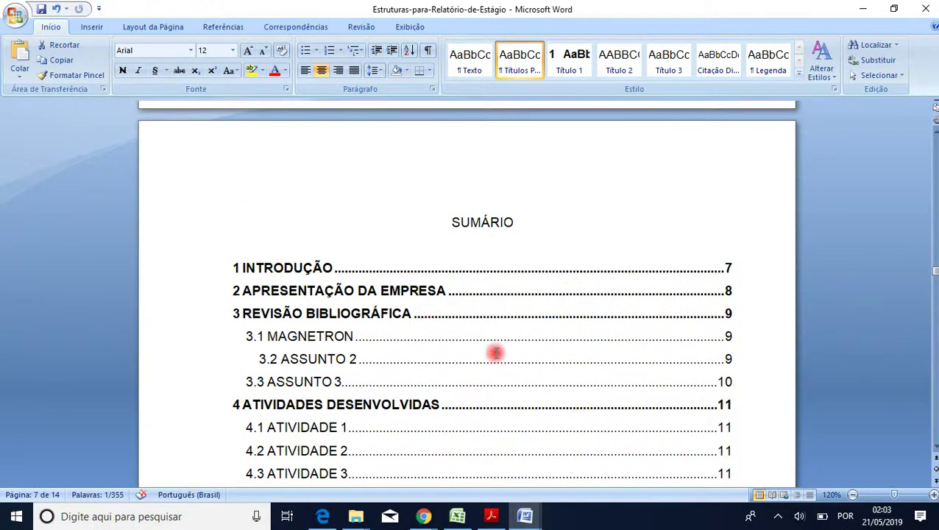
{"action": "scroll", "coordinate": [496, 353], "scroll_direction": "down", "scroll_amount": 4}
{"action": "scroll", "coordinate": [494, 353], "scroll_direction": "down", "scroll_amount": 2}
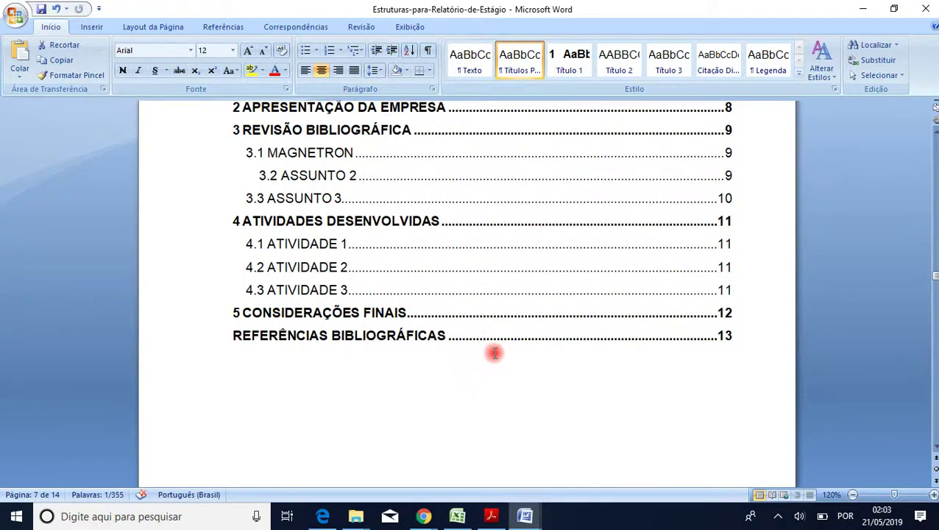
{"action": "scroll", "coordinate": [492, 352], "scroll_direction": "up", "scroll_amount": 3}
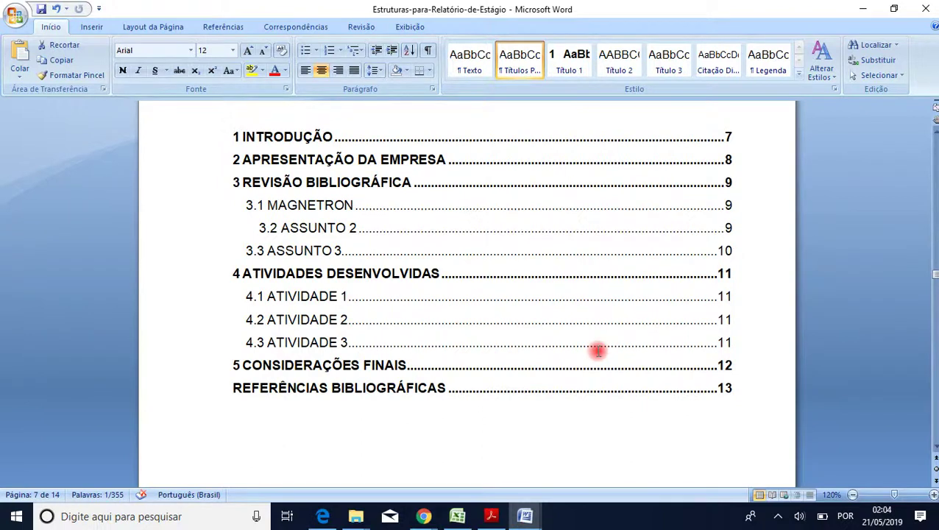
Look through the body chapters, from INTRODUÇÃO and APRESENTAÇÃO DA EMPRESA through REVISÃO BIBLIOGRÁFICA to the activity headings in ATIVIDADES DESENVOLVIDAS
{"action": "scroll", "coordinate": [597, 351], "scroll_direction": "down", "scroll_amount": 15}
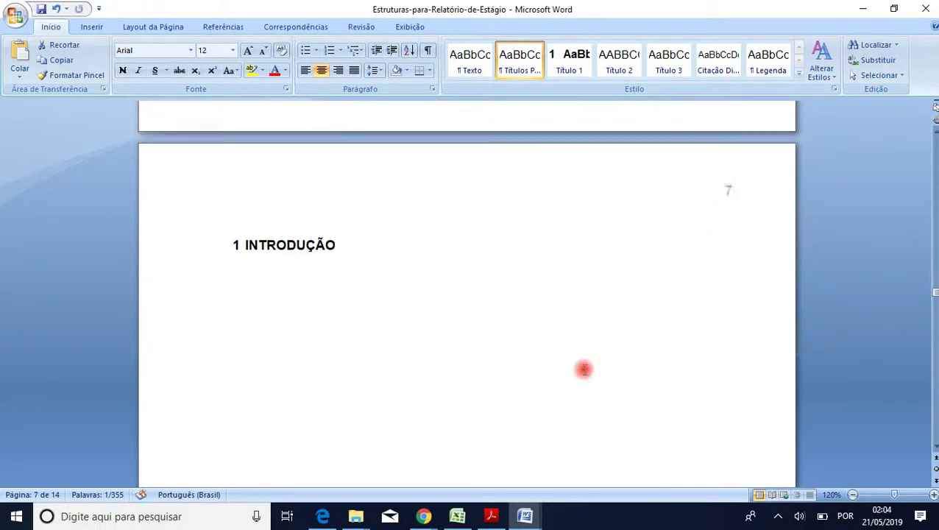
{"action": "scroll", "coordinate": [583, 370], "scroll_direction": "down", "scroll_amount": 20}
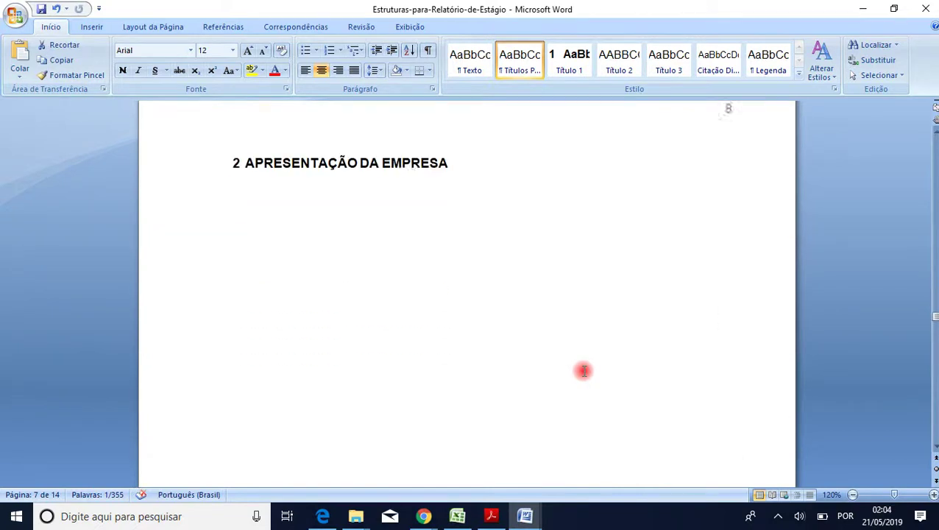
{"action": "scroll", "coordinate": [584, 371], "scroll_direction": "down", "scroll_amount": 5}
{"action": "scroll", "coordinate": [584, 372], "scroll_direction": "down", "scroll_amount": 10}
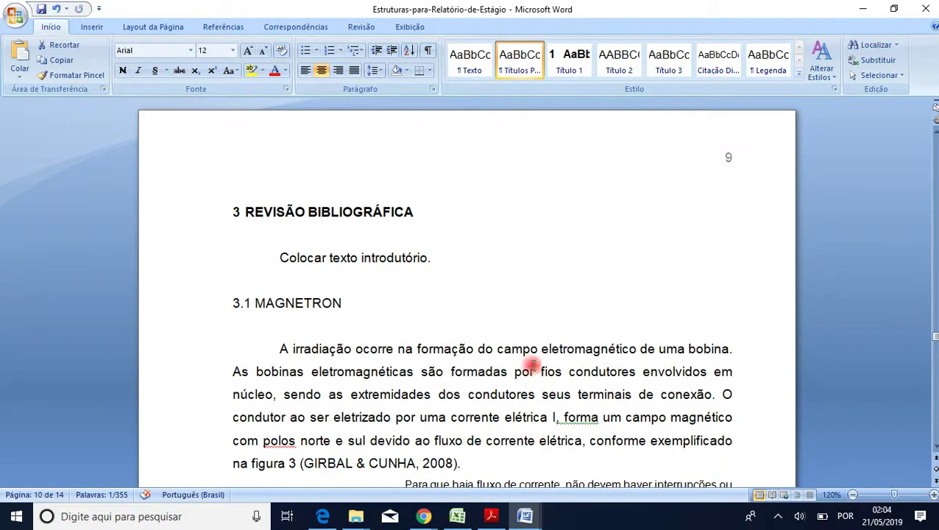
{"action": "scroll", "coordinate": [543, 349], "scroll_direction": "up", "scroll_amount": 3}
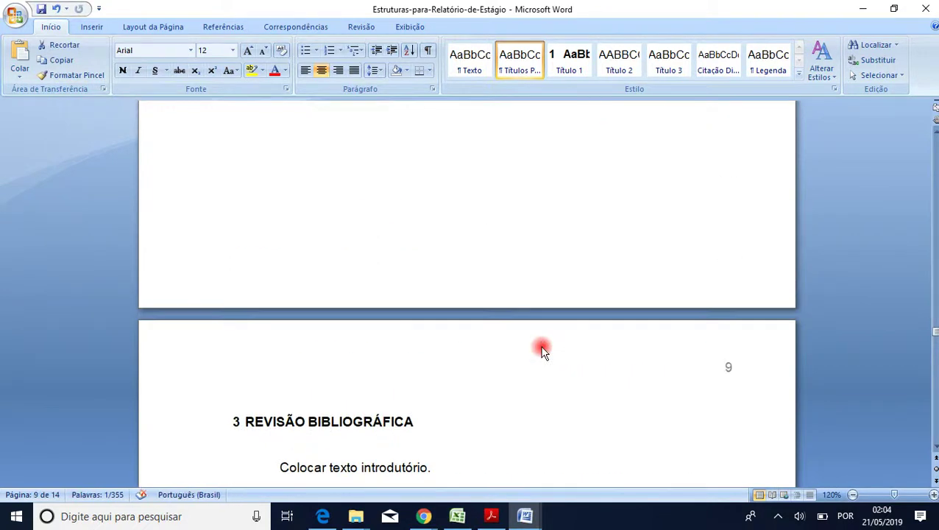
{"action": "scroll", "coordinate": [542, 350], "scroll_direction": "down", "scroll_amount": 1}
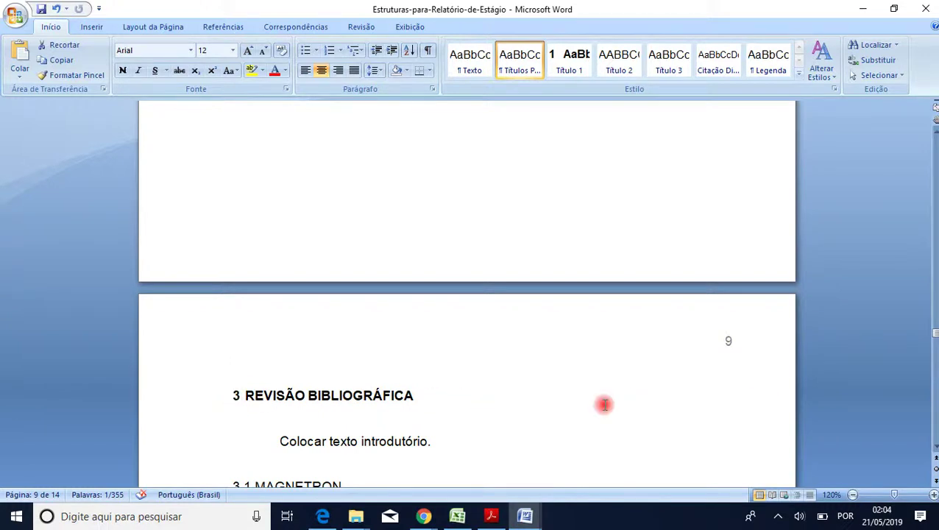
{"action": "scroll", "coordinate": [604, 404], "scroll_direction": "down", "scroll_amount": 20}
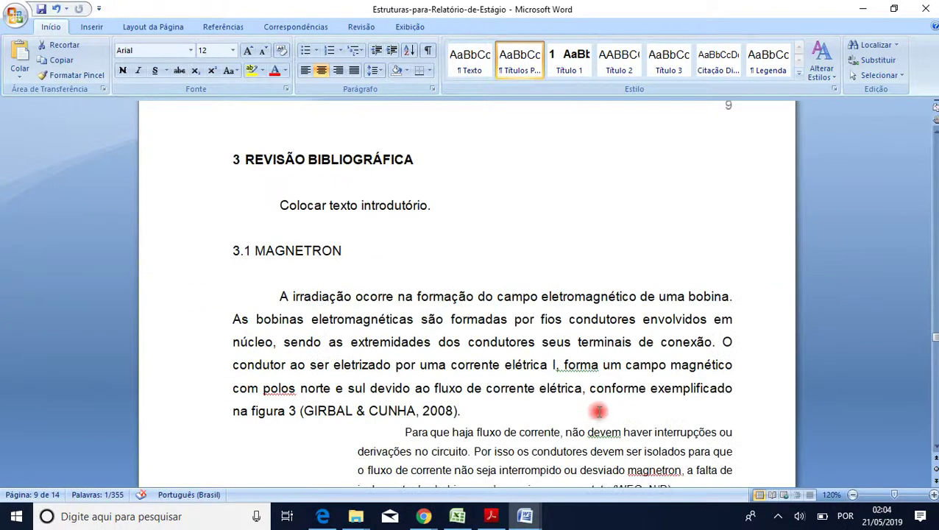
{"action": "scroll", "coordinate": [588, 420], "scroll_direction": "down", "scroll_amount": 10}
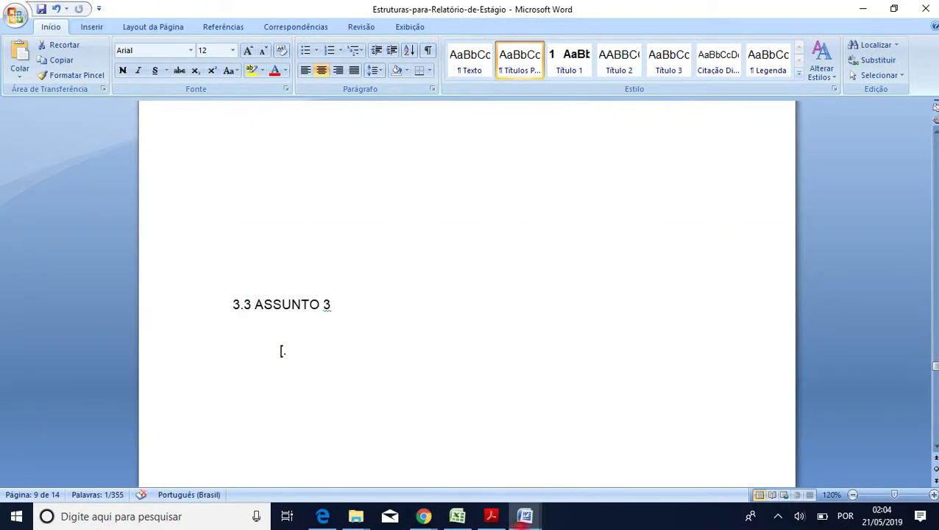
{"action": "scroll", "coordinate": [527, 305], "scroll_direction": "down", "scroll_amount": 3}
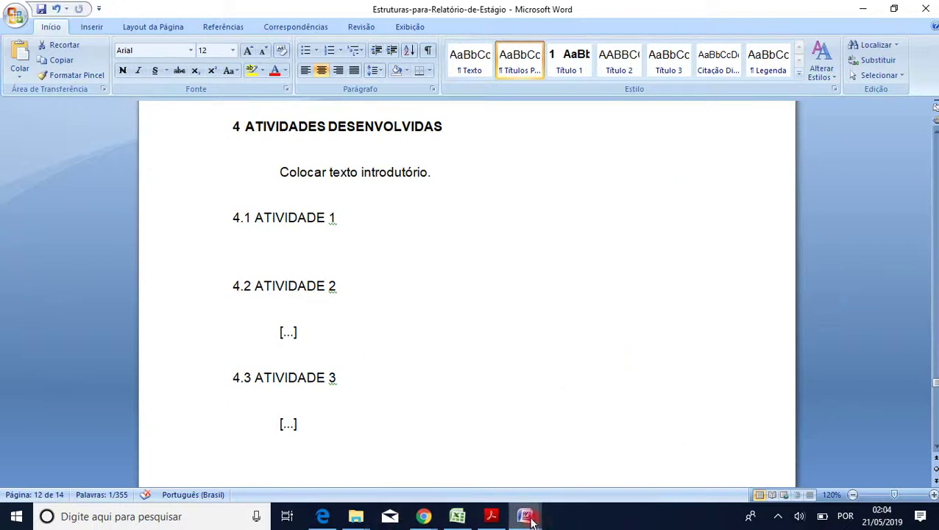
Switch to the Caderno-de-Atividades-de-Campo eletronica 2019 document and go to the first activity, CONSERTO DO FORNO MICRO-ONDAS
{"action": "mouse_move", "coordinate": [531, 521]}
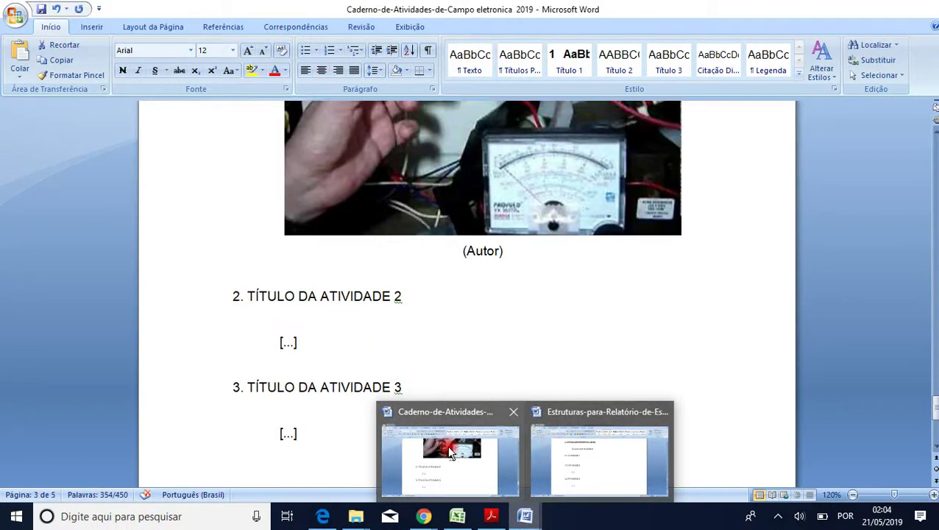
{"action": "left_click", "coordinate": [453, 455]}
{"action": "left_click", "coordinate": [534, 373]}
{"action": "scroll", "coordinate": [544, 372], "scroll_direction": "up", "scroll_amount": 12}
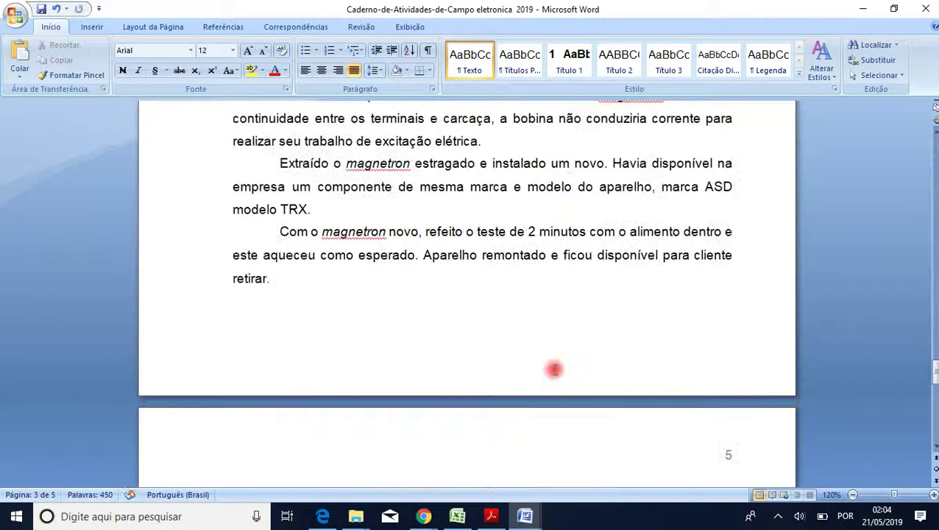
{"action": "scroll", "coordinate": [555, 368], "scroll_direction": "up", "scroll_amount": 15}
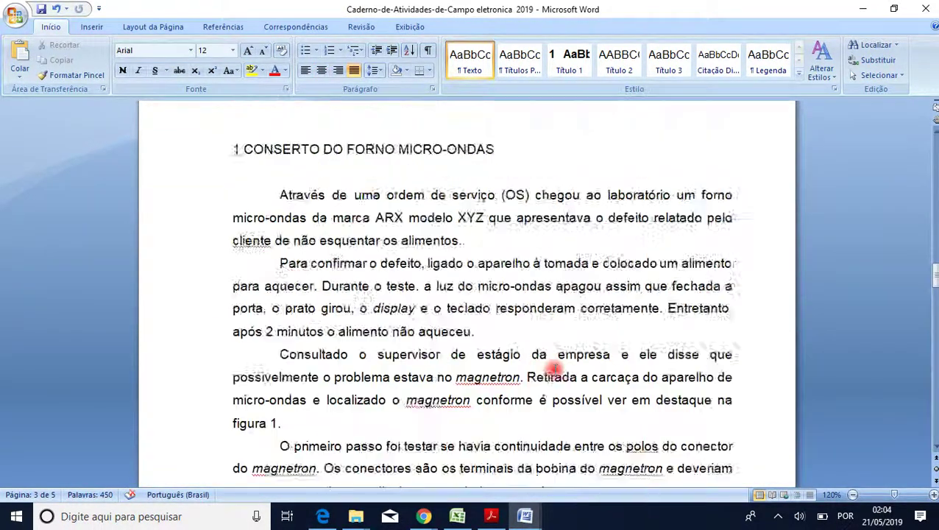
{"action": "scroll", "coordinate": [553, 370], "scroll_direction": "up", "scroll_amount": 4}
{"action": "scroll", "coordinate": [555, 366], "scroll_direction": "down", "scroll_amount": 3}
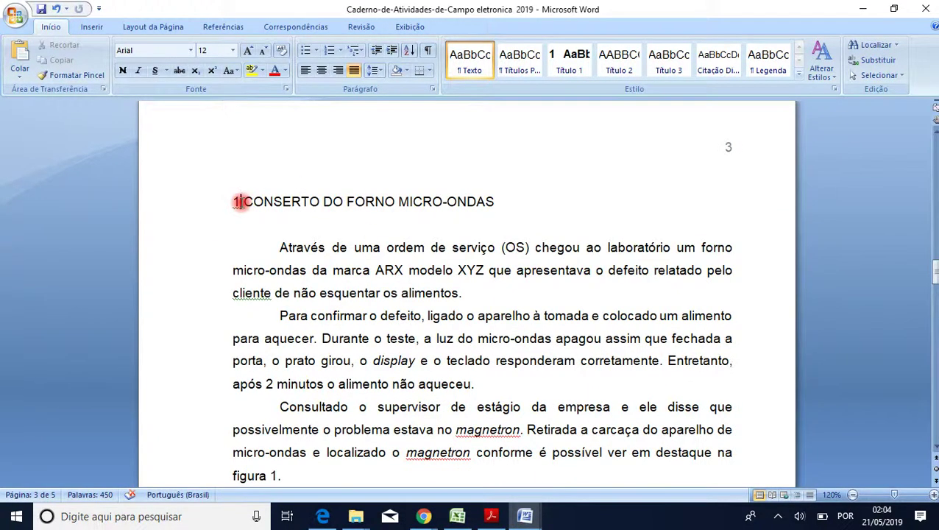
Copy the whole first activity, from its title CONSERTO DO FORNO MICRO-ONDAS without the number to the (Autor) caption under the last picture
{"action": "left_click_drag", "start_coordinate": [237, 201], "coordinate": [380, 203]}
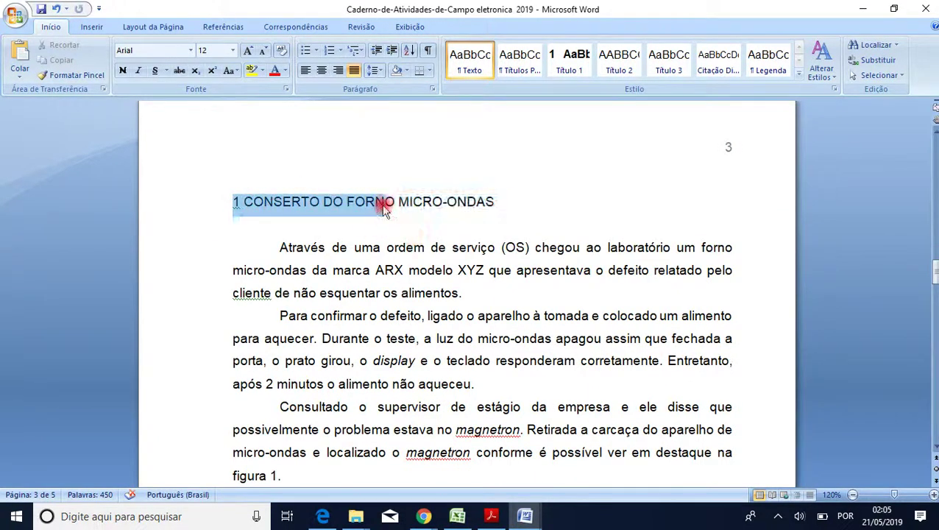
{"action": "left_click", "coordinate": [246, 204]}
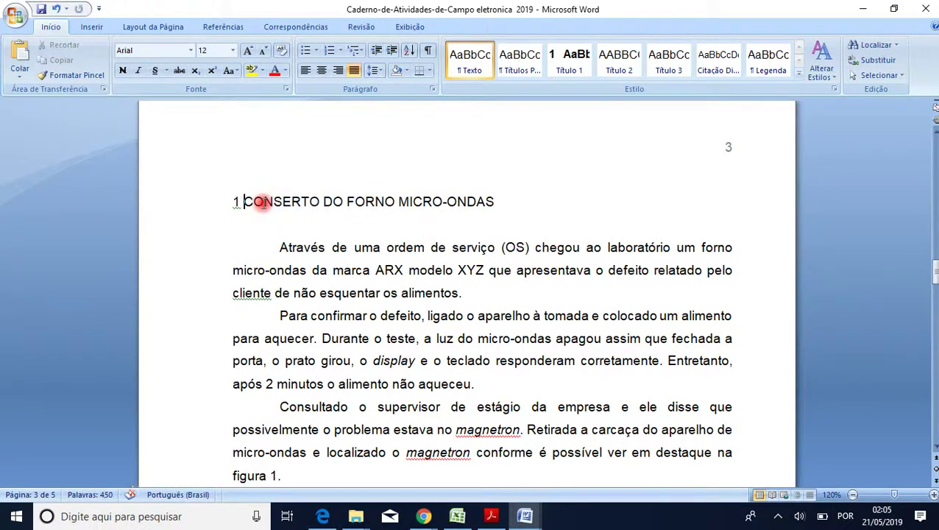
{"action": "left_click_drag", "start_coordinate": [244, 203], "coordinate": [465, 438]}
{"action": "left_click", "coordinate": [509, 219]}
{"action": "left_click_drag", "start_coordinate": [509, 219], "coordinate": [501, 234]}
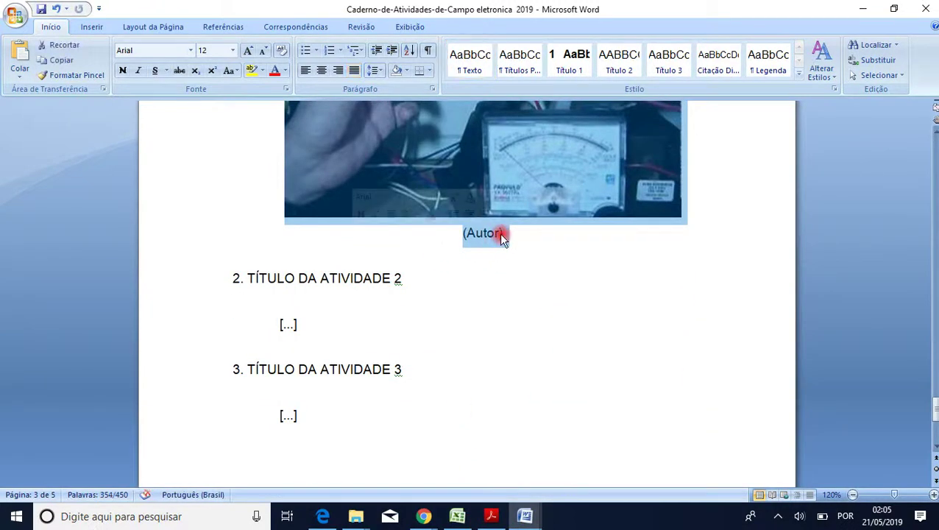
{"action": "key", "text": "ctrl+c"}
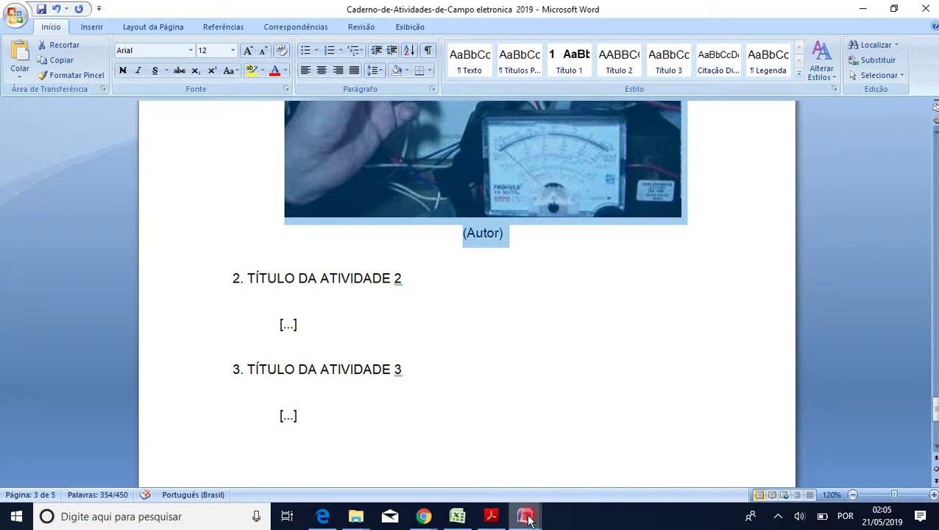
Switch to the Estruturas-para-Relatório-de-Estágio document and replace the ATIVIDADE 1 title after 4.1 with the copied activity
{"action": "mouse_move", "coordinate": [525, 515]}
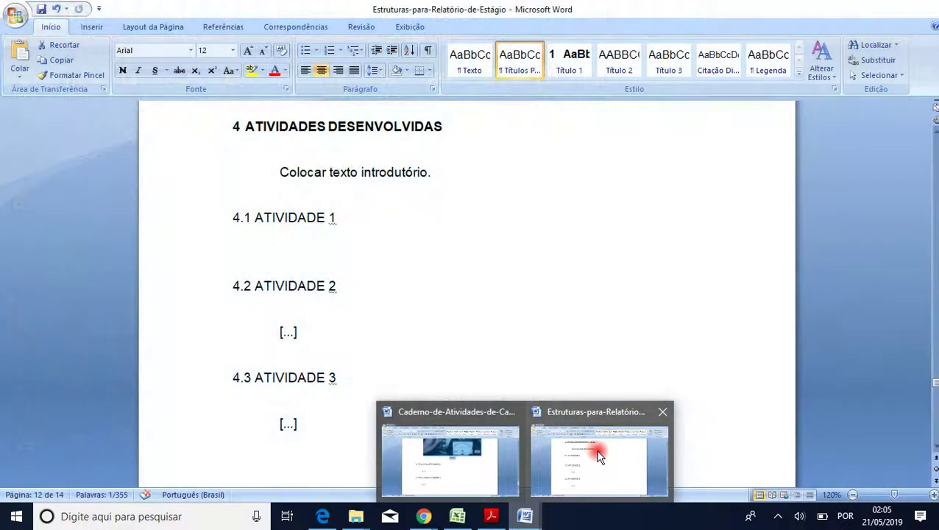
{"action": "left_click", "coordinate": [593, 451]}
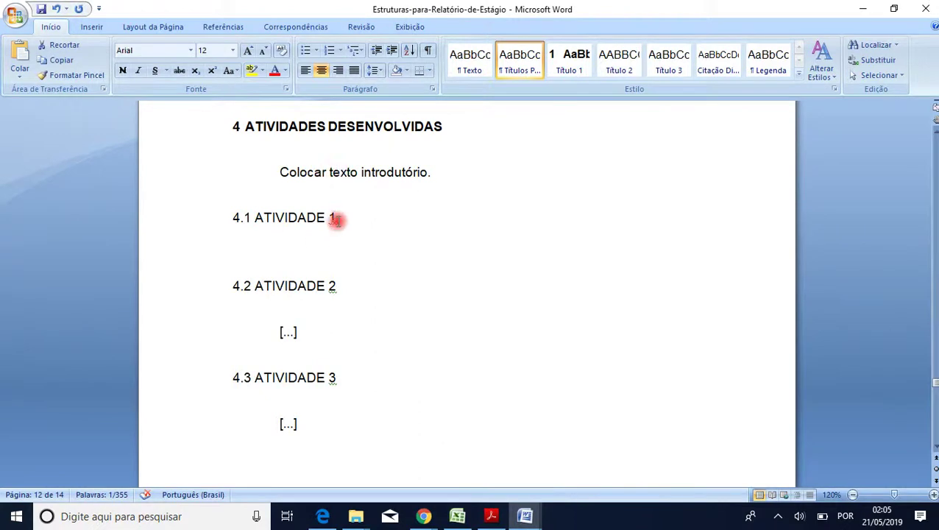
{"action": "left_click_drag", "start_coordinate": [337, 217], "coordinate": [267, 219]}
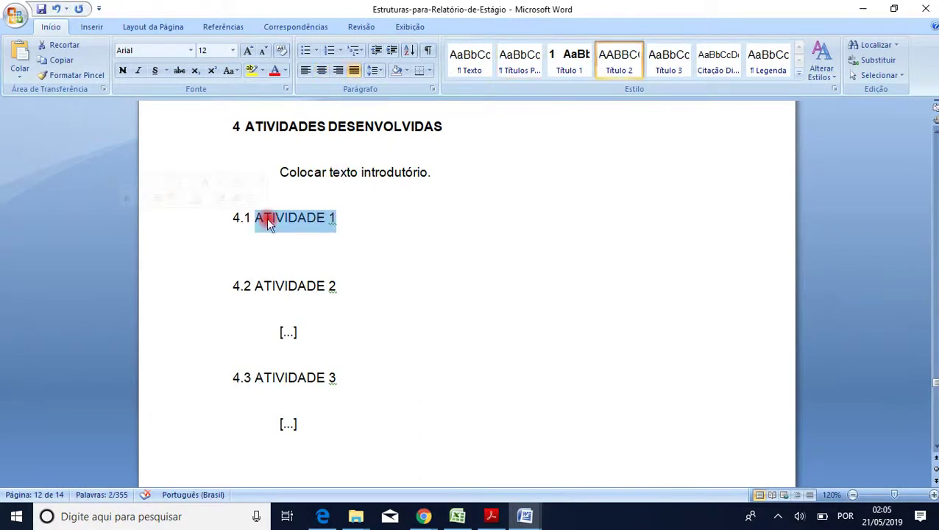
{"action": "key", "text": "Delete"}
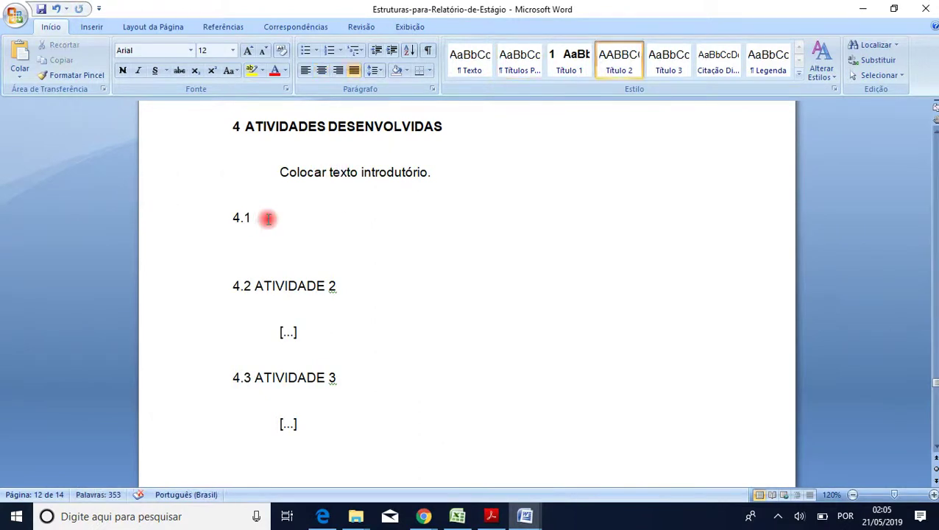
{"action": "key", "text": "ctrl+v"}
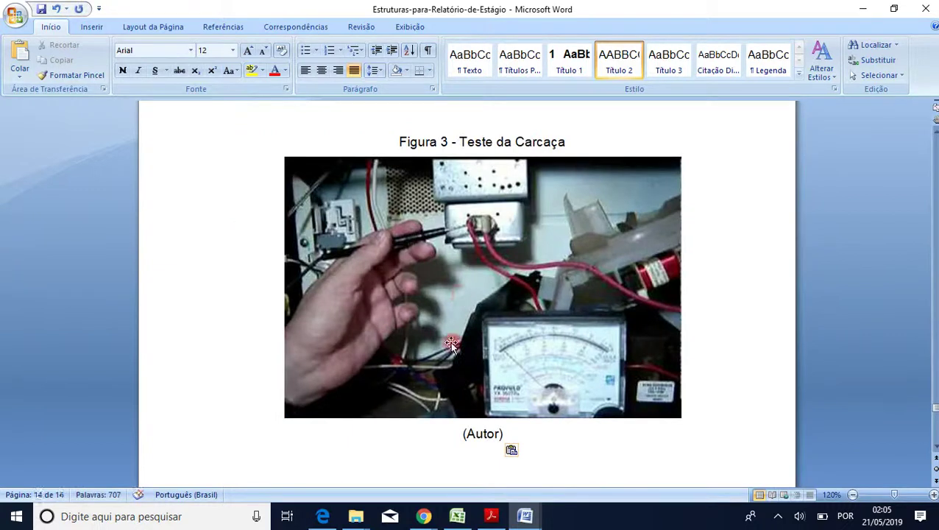
Review the pasted activity under 4.1 CONSERTO DO FORNO MICRO-ONDAS, its heading numbering, text and figures, and the page number of chapter 4
{"action": "scroll", "coordinate": [450, 342], "scroll_direction": "up", "scroll_amount": 1}
{"action": "scroll", "coordinate": [450, 341], "scroll_direction": "up", "scroll_amount": 12}
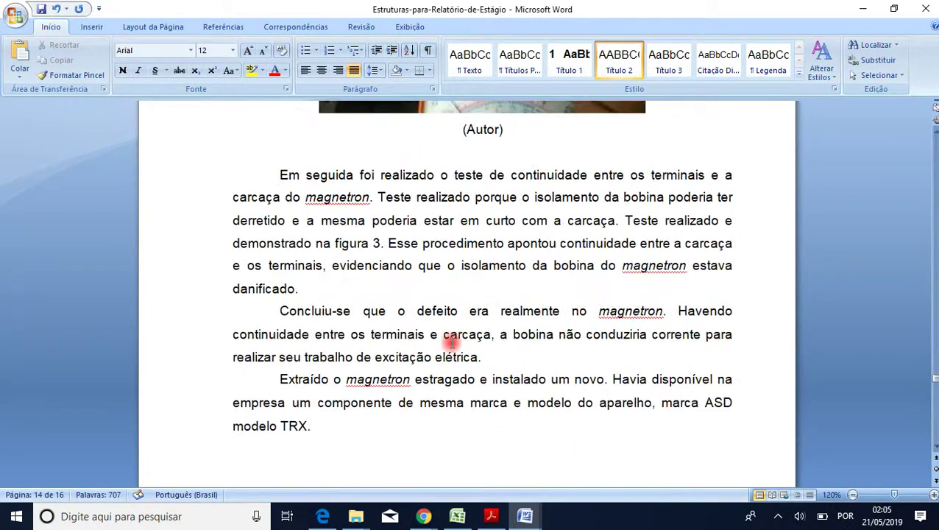
{"action": "scroll", "coordinate": [451, 346], "scroll_direction": "up", "scroll_amount": 15}
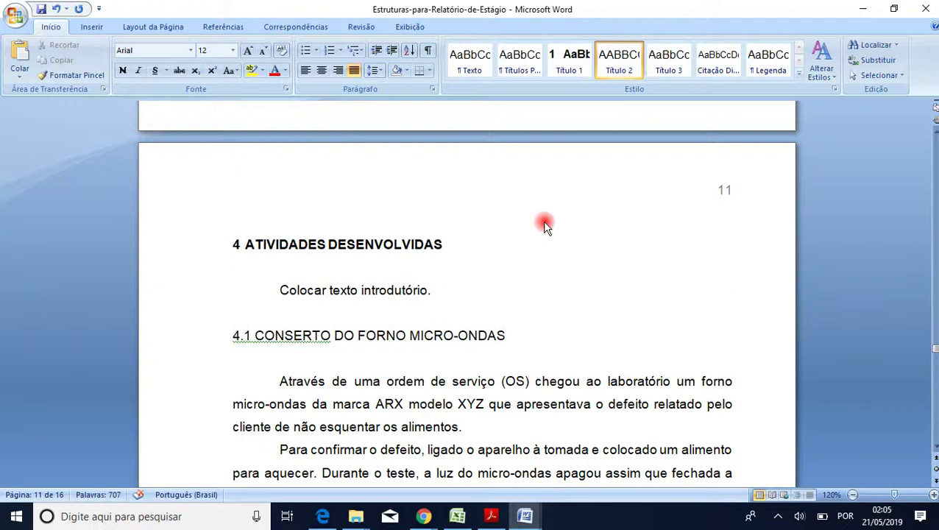
{"action": "scroll", "coordinate": [378, 431], "scroll_direction": "down", "scroll_amount": 5}
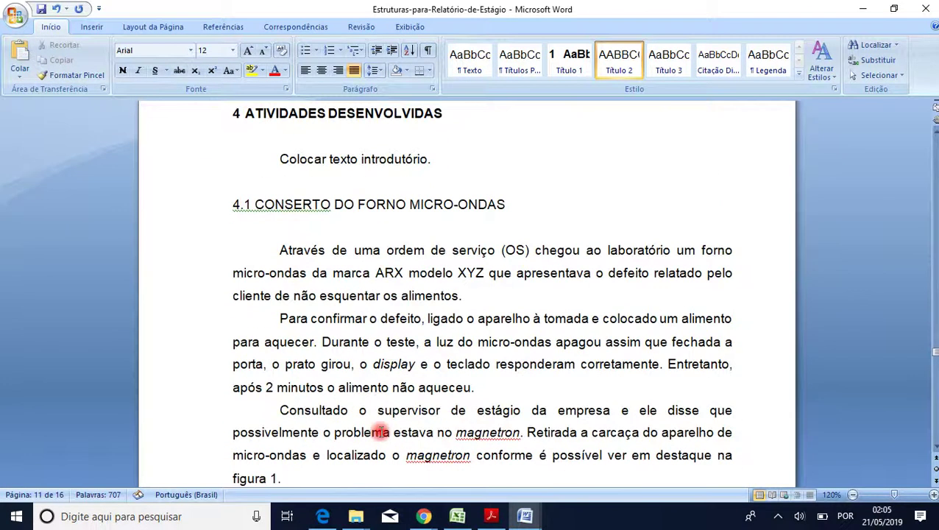
{"action": "scroll", "coordinate": [380, 432], "scroll_direction": "up", "scroll_amount": 2}
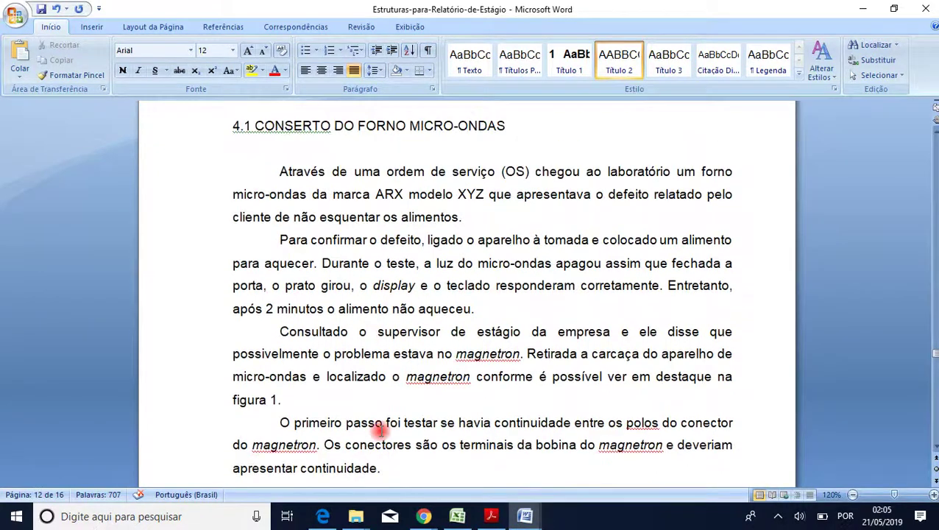
{"action": "scroll", "coordinate": [381, 433], "scroll_direction": "up", "scroll_amount": 3}
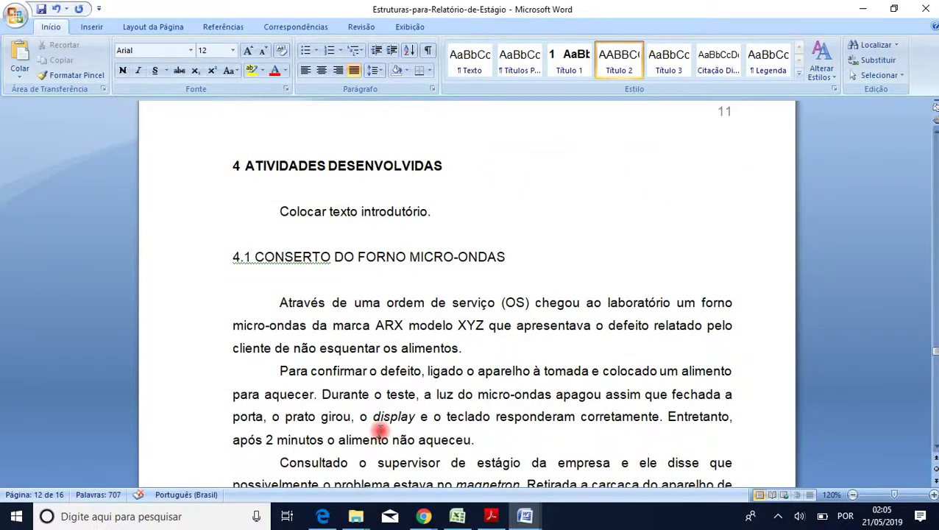
{"action": "scroll", "coordinate": [380, 431], "scroll_direction": "down", "scroll_amount": 5}
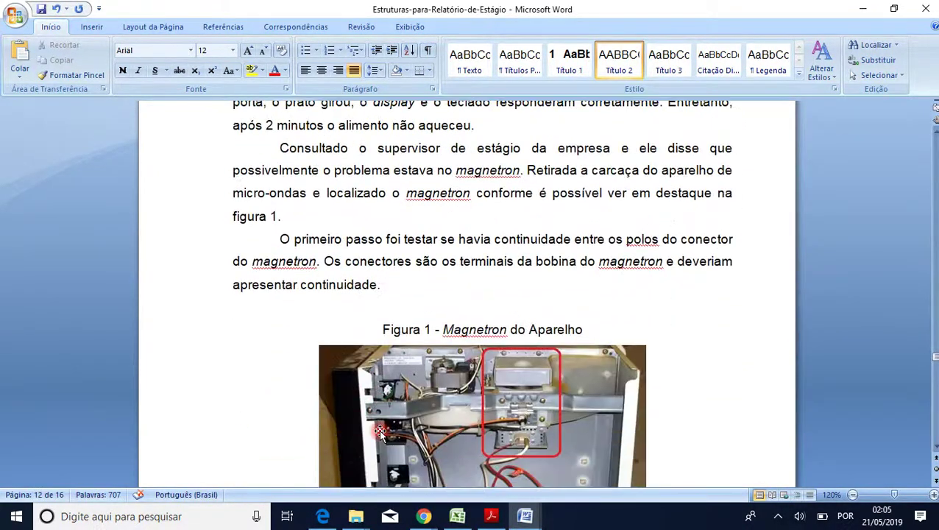
{"action": "scroll", "coordinate": [380, 429], "scroll_direction": "up", "scroll_amount": 4}
{"action": "scroll", "coordinate": [380, 429], "scroll_direction": "up", "scroll_amount": 4}
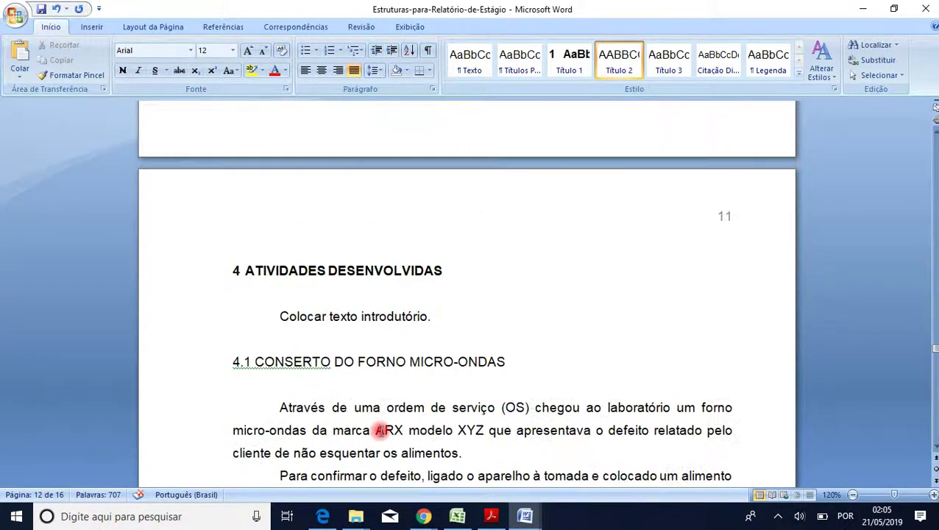
{"action": "left_click", "coordinate": [239, 271]}
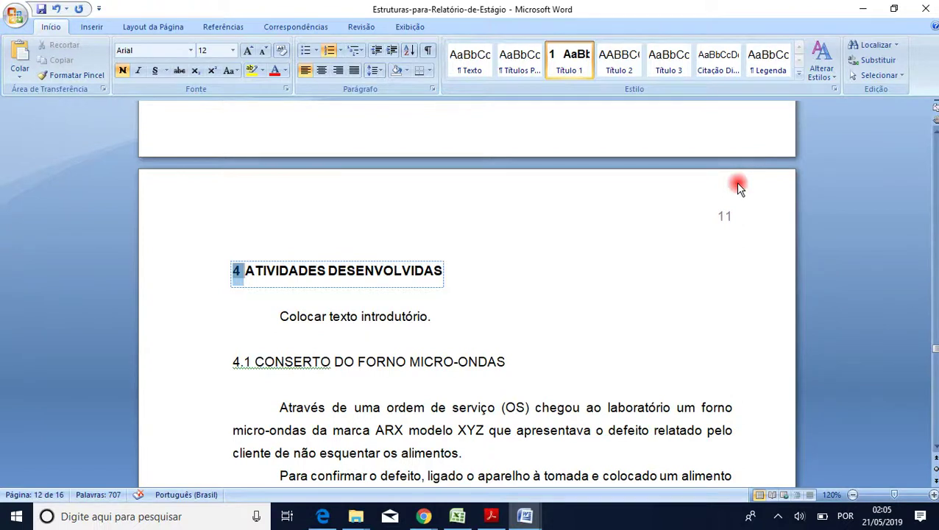
Update the figure number field in the Magnetron do Aparelho caption
{"action": "scroll", "coordinate": [667, 260], "scroll_direction": "down", "scroll_amount": 5}
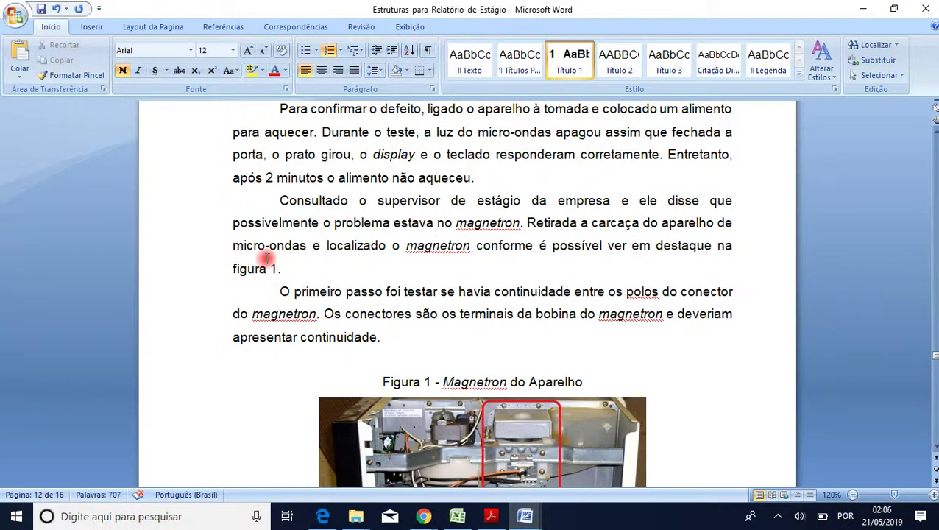
{"action": "left_click", "coordinate": [426, 383]}
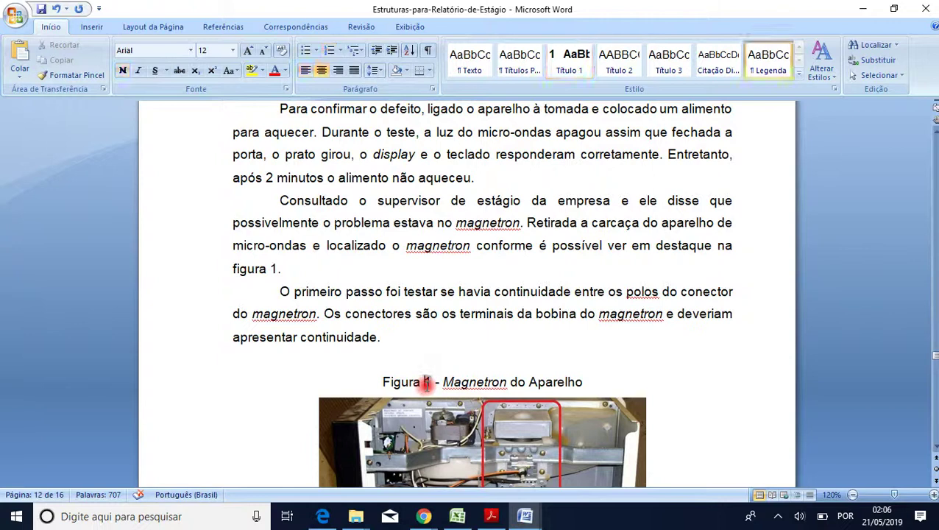
{"action": "right_click", "coordinate": [425, 383]}
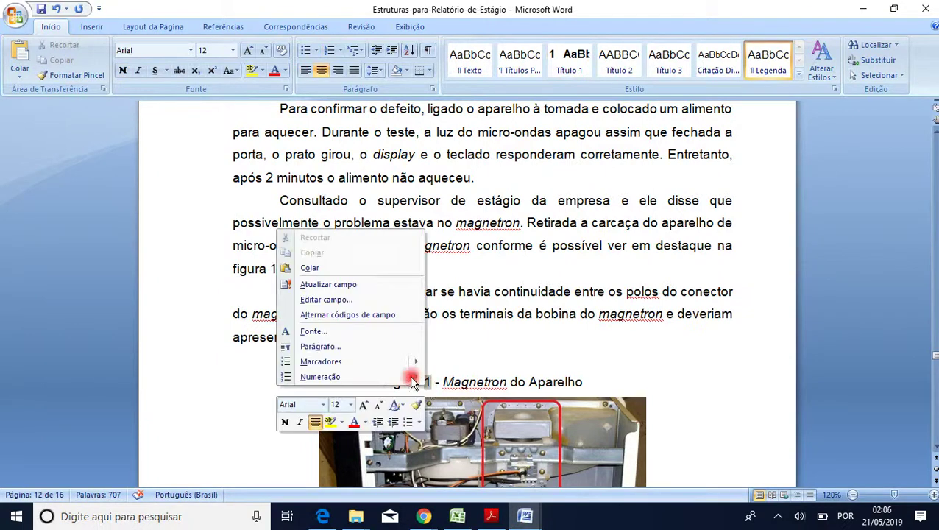
{"action": "left_click", "coordinate": [354, 286]}
{"action": "left_click", "coordinate": [531, 449]}
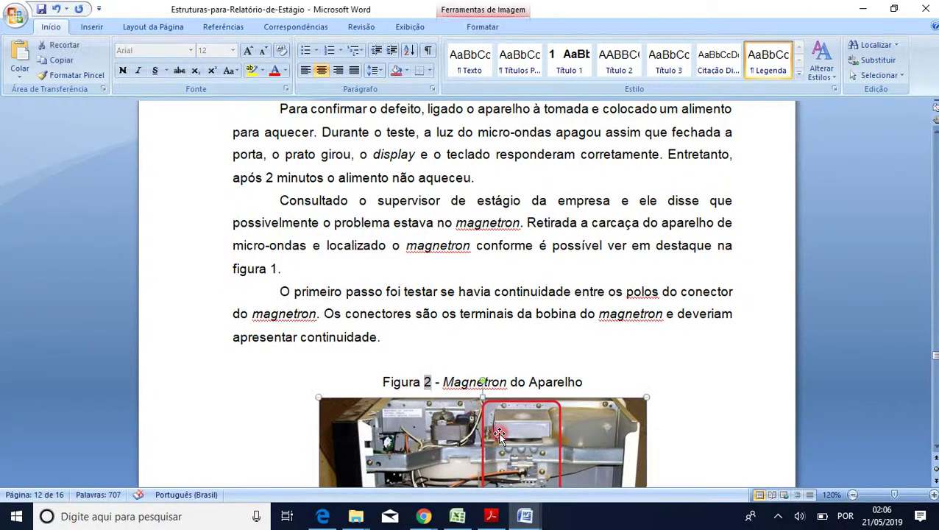
{"action": "left_click", "coordinate": [646, 379]}
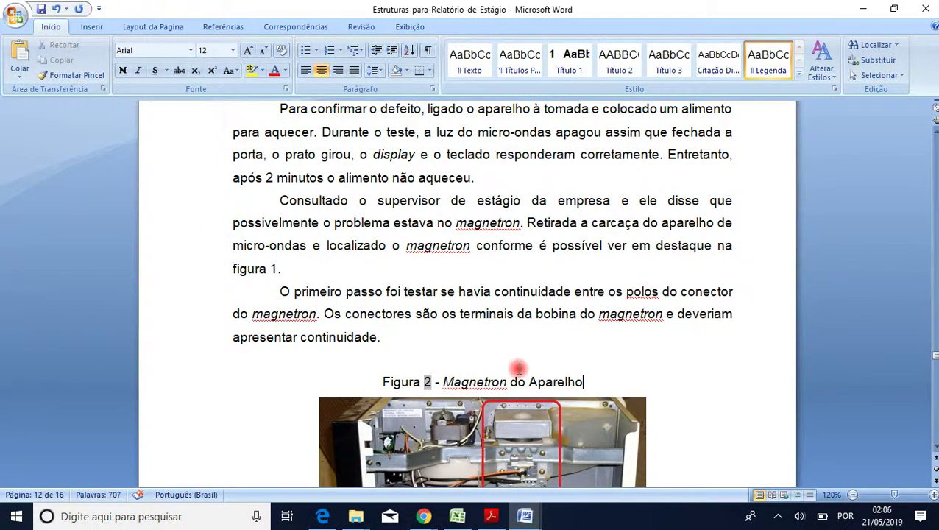
Change the figure reference in the paragraph about locating the magnetron to figura 2
{"action": "scroll", "coordinate": [519, 368], "scroll_direction": "down", "scroll_amount": 1}
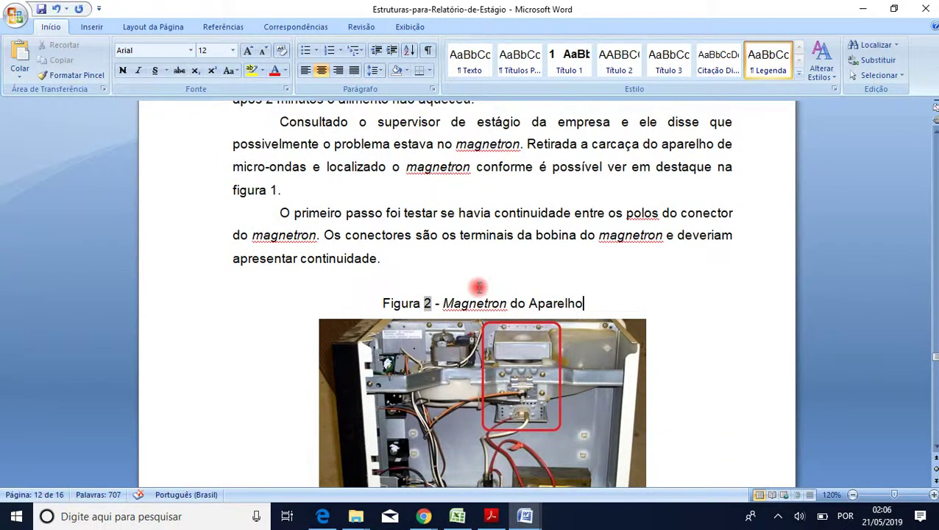
{"action": "left_click", "coordinate": [275, 189]}
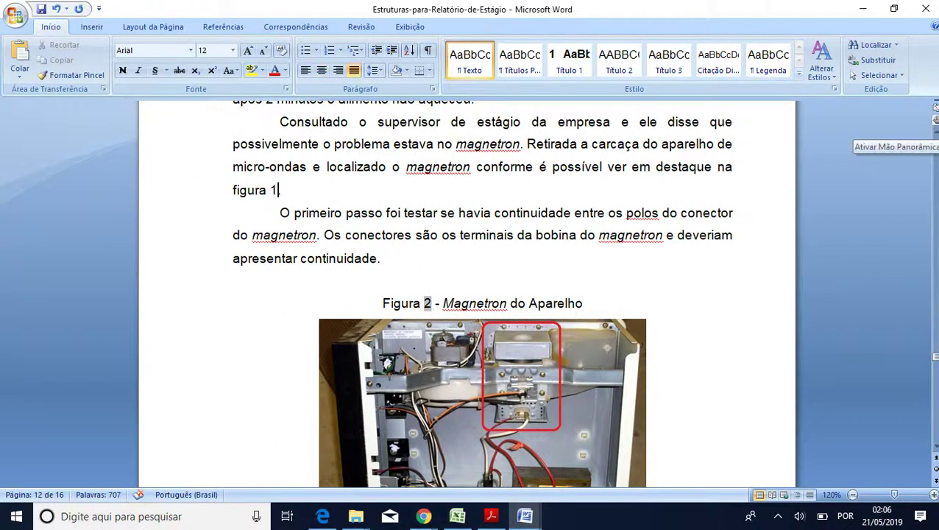
{"action": "type", "text": "2."}
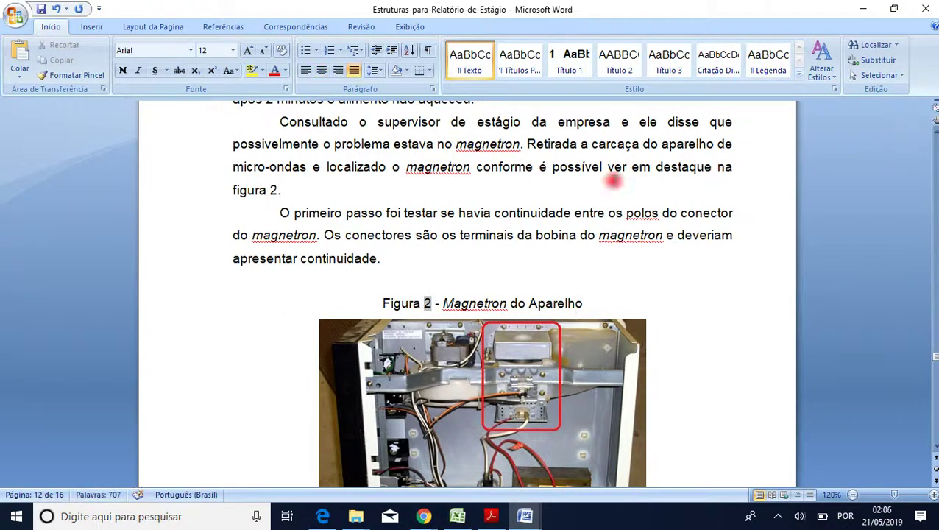
{"action": "left_click", "coordinate": [660, 357]}
Update the figure number field in the Teste no Terminal do Magnetron caption on the following page
{"action": "scroll", "coordinate": [582, 277], "scroll_direction": "down", "scroll_amount": 15}
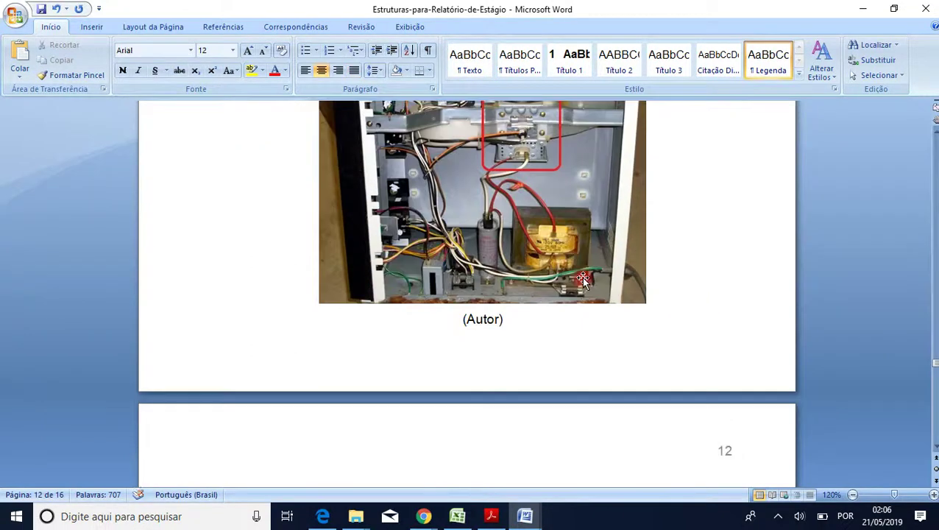
{"action": "left_click", "coordinate": [392, 269]}
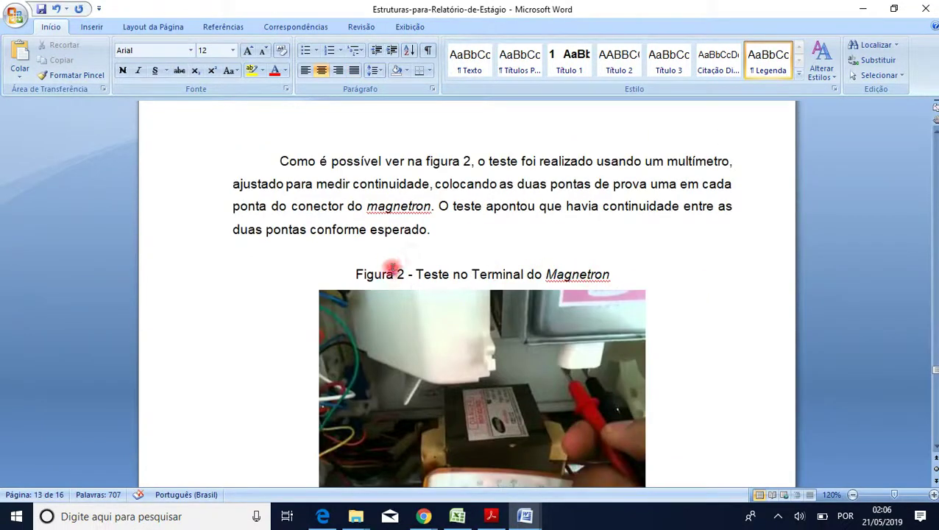
{"action": "scroll", "coordinate": [392, 269], "scroll_direction": "up", "scroll_amount": 15}
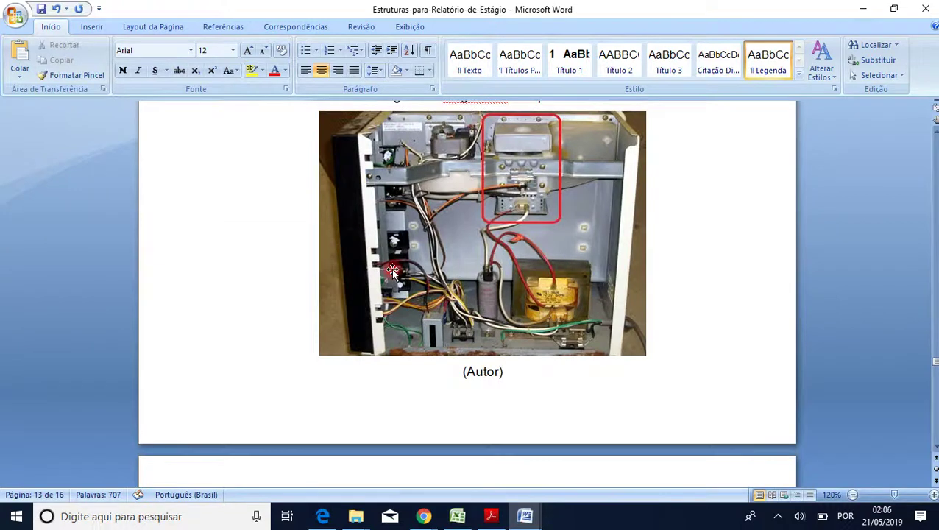
{"action": "scroll", "coordinate": [393, 270], "scroll_direction": "down", "scroll_amount": 5}
{"action": "scroll", "coordinate": [392, 269], "scroll_direction": "down", "scroll_amount": 9}
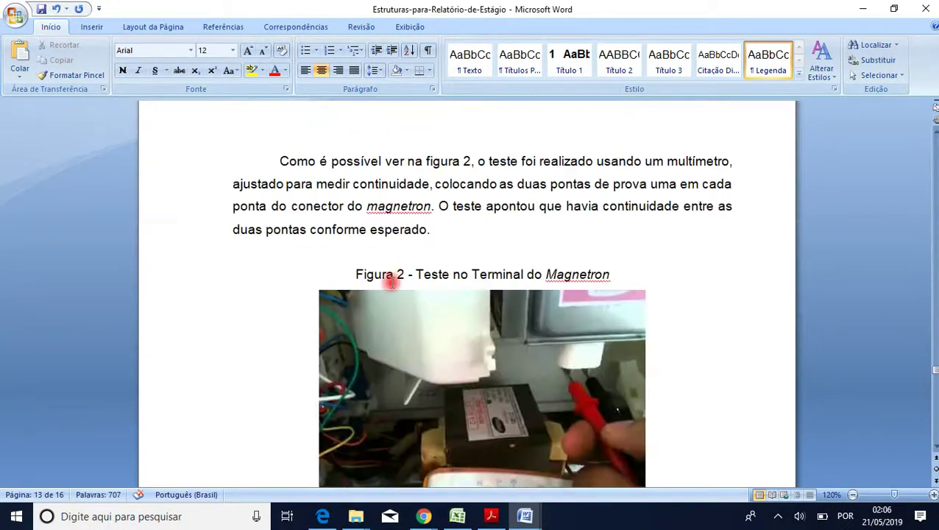
{"action": "left_click", "coordinate": [403, 274]}
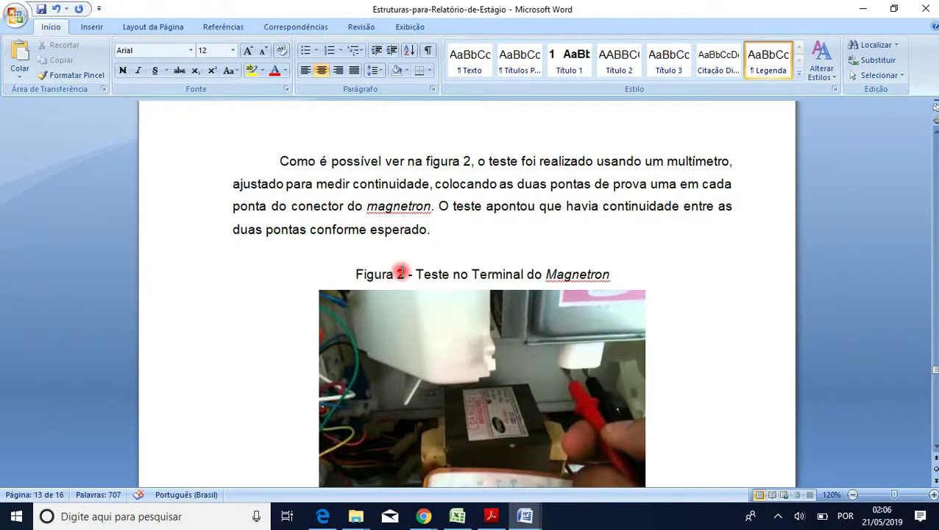
{"action": "right_click", "coordinate": [400, 274]}
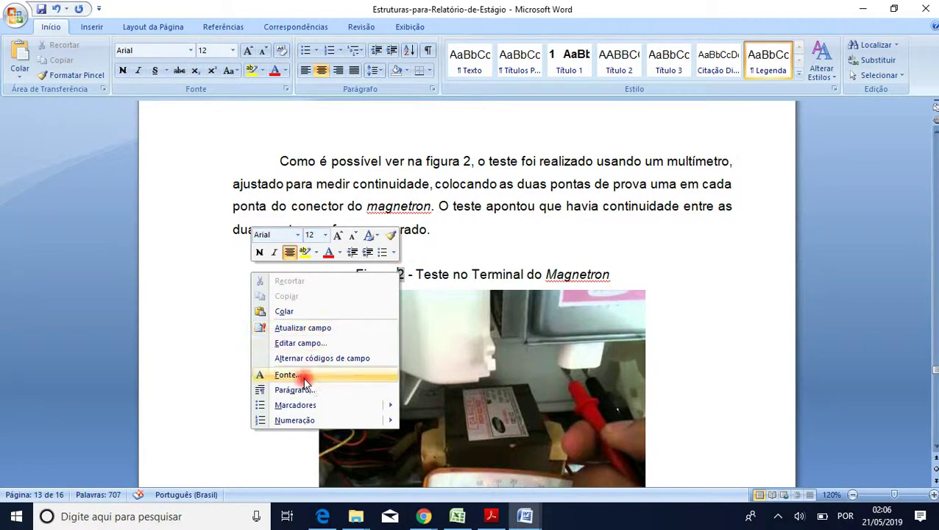
{"action": "left_click", "coordinate": [330, 327]}
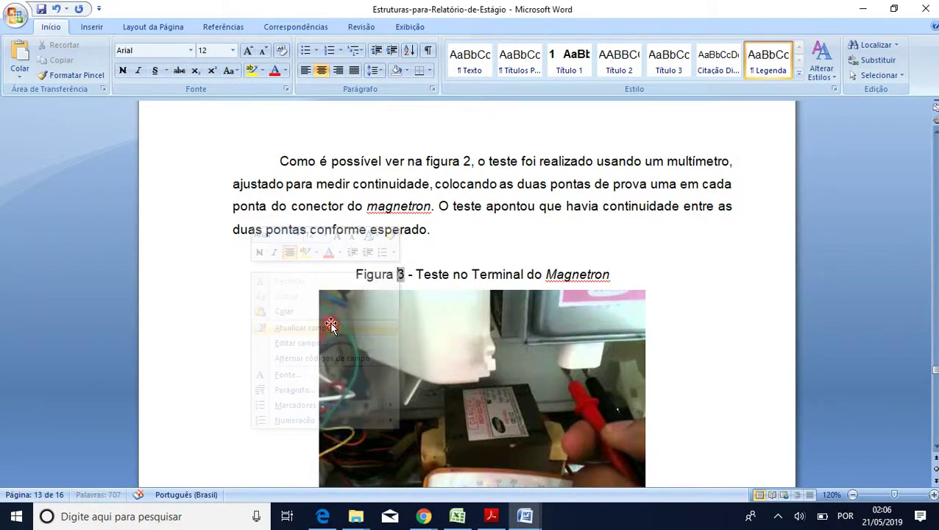
Change the figure reference in the paragraph about the multimeter test to figura 3
{"action": "left_click", "coordinate": [469, 161]}
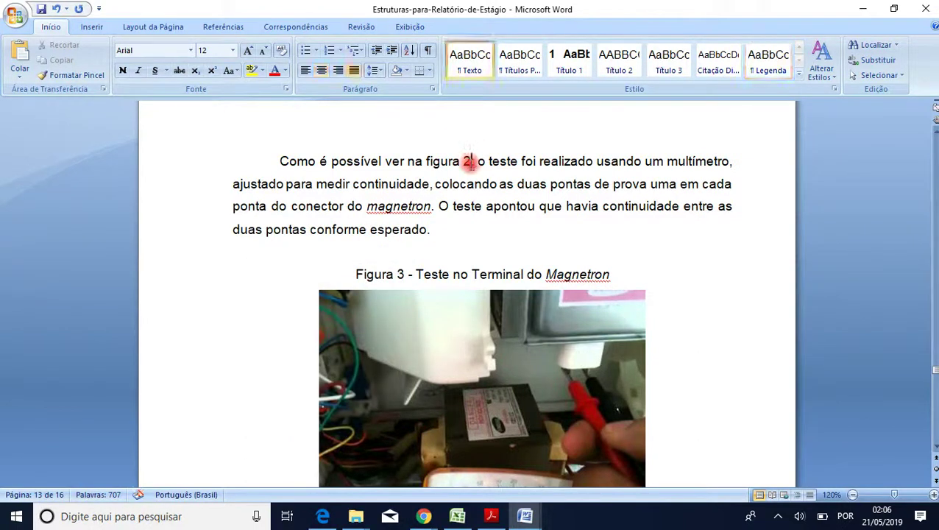
{"action": "key", "text": "BackSpace"}
{"action": "type", "text": "3"}
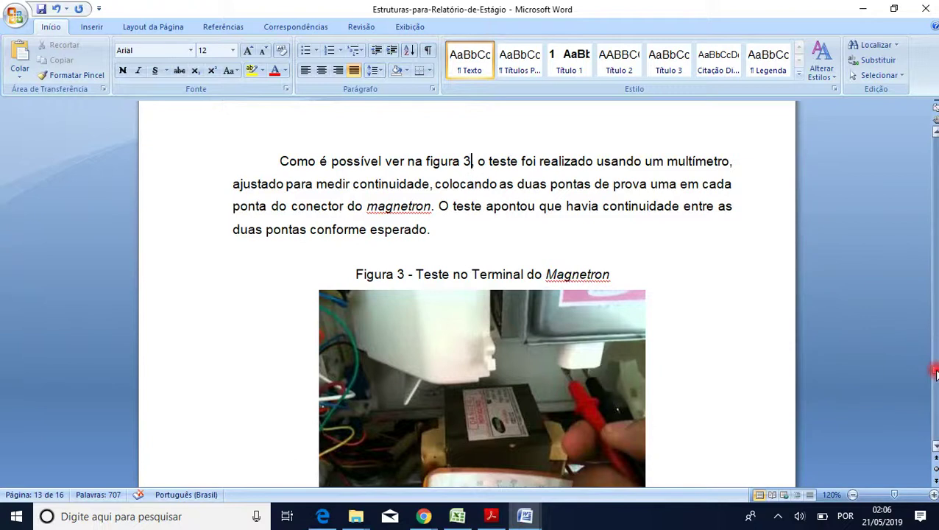
Check the Teste da Carcaça figure at the end of the activity and go back to the LISTA DE ILUSTRAÇÕES page
{"action": "scroll", "coordinate": [709, 362], "scroll_direction": "down", "scroll_amount": 5}
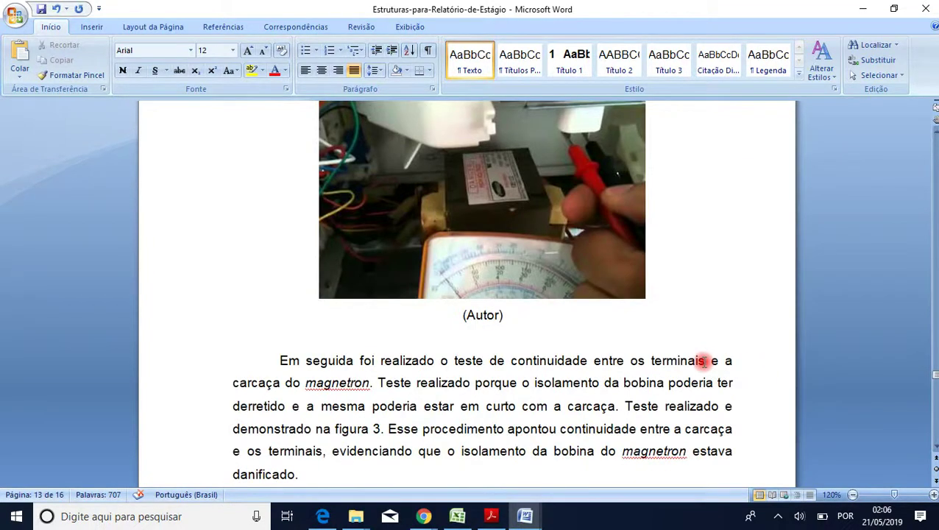
{"action": "scroll", "coordinate": [705, 361], "scroll_direction": "down", "scroll_amount": 15}
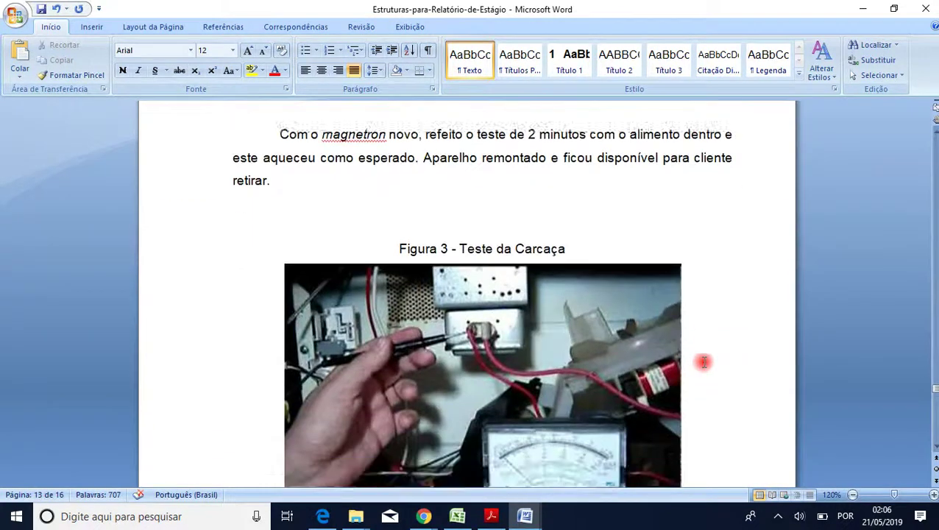
{"action": "scroll", "coordinate": [704, 362], "scroll_direction": "down", "scroll_amount": 2}
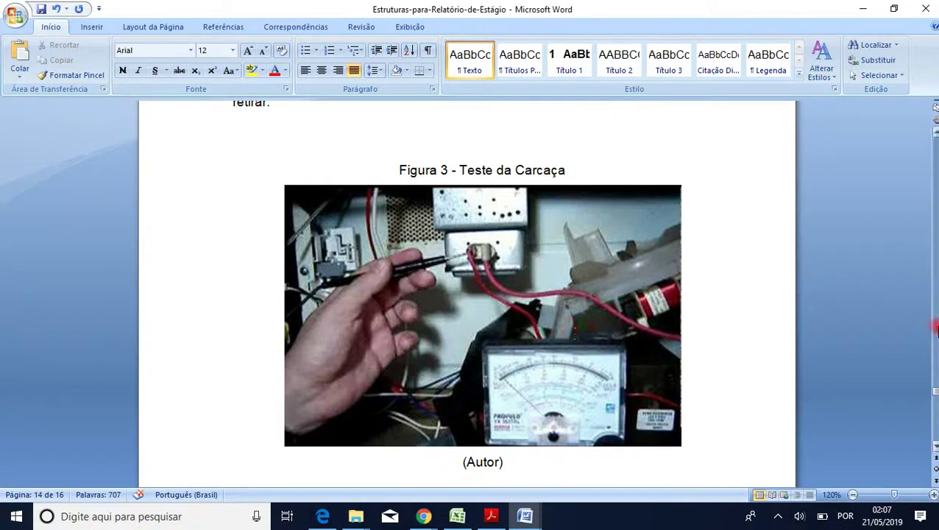
{"action": "left_click_drag", "start_coordinate": [933, 390], "coordinate": [916, 253]}
{"action": "scroll", "coordinate": [503, 247], "scroll_direction": "up", "scroll_amount": 5}
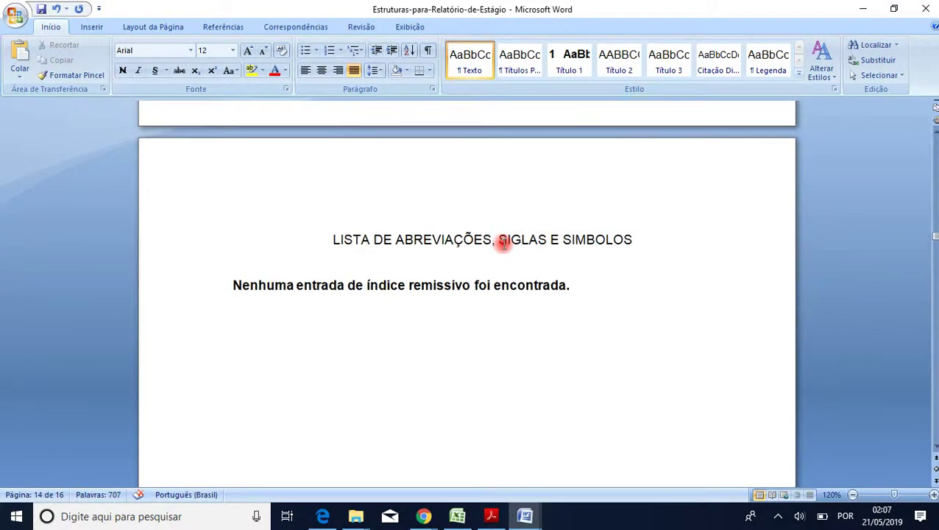
{"action": "scroll", "coordinate": [503, 246], "scroll_direction": "up", "scroll_amount": 6}
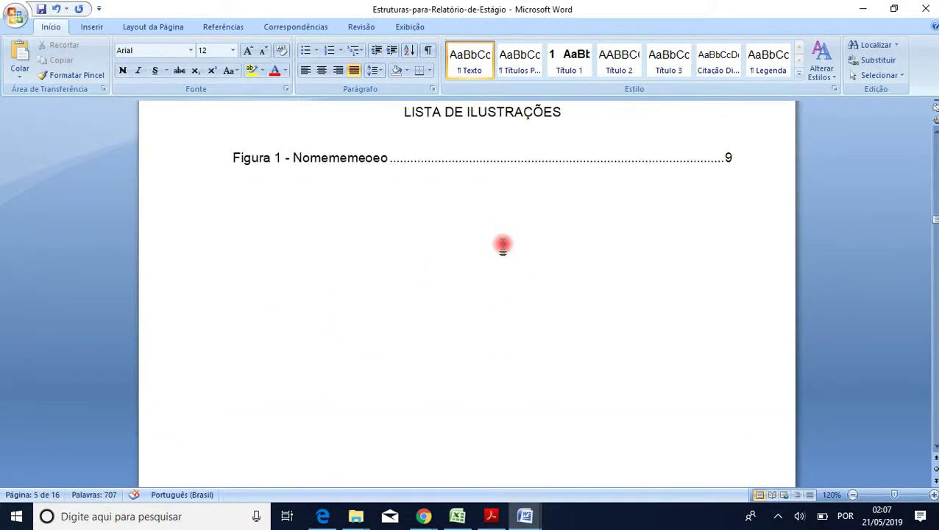
Update the entire index of illustrations on the LISTA DE ILUSTRAÇÕES page, not only its page numbers
{"action": "scroll", "coordinate": [493, 281], "scroll_direction": "down", "scroll_amount": 1}
{"action": "scroll", "coordinate": [493, 281], "scroll_direction": "down", "scroll_amount": 1}
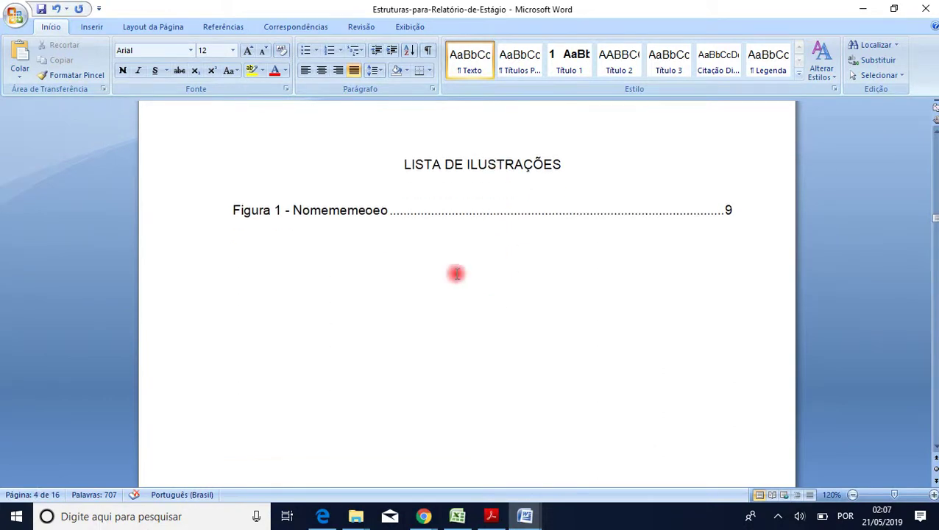
{"action": "right_click", "coordinate": [297, 212]}
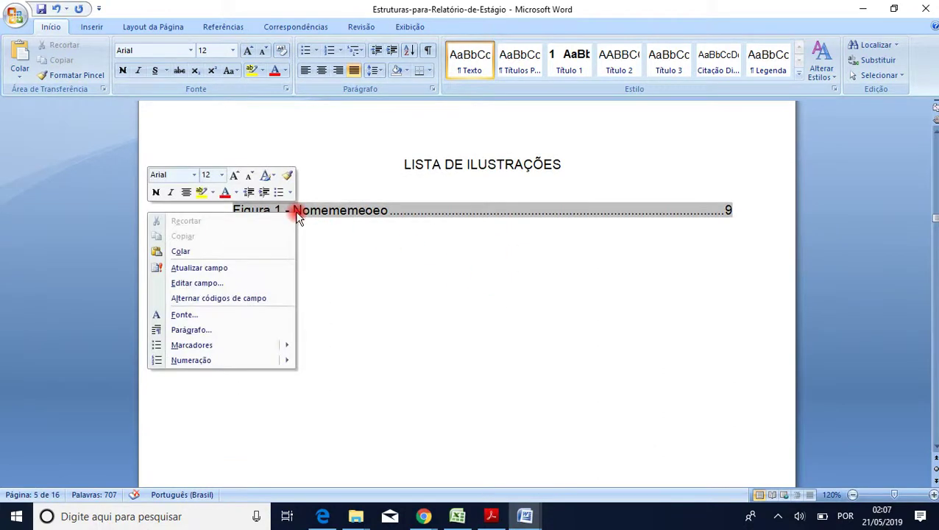
{"action": "left_click", "coordinate": [223, 266]}
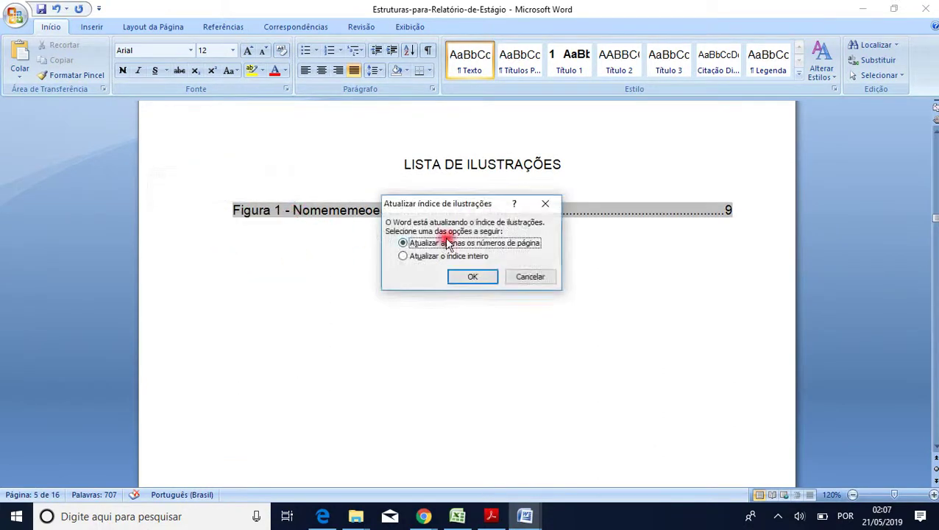
{"action": "left_click", "coordinate": [405, 258]}
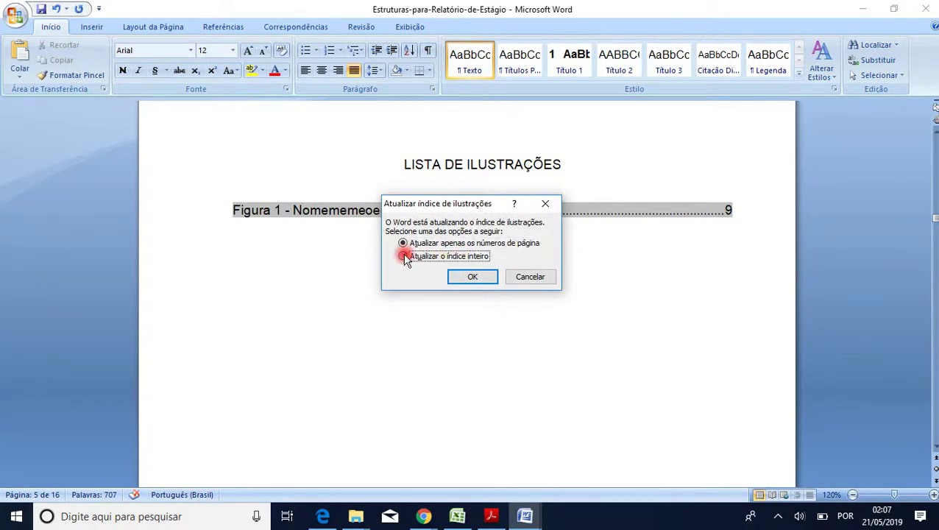
{"action": "left_click", "coordinate": [474, 276]}
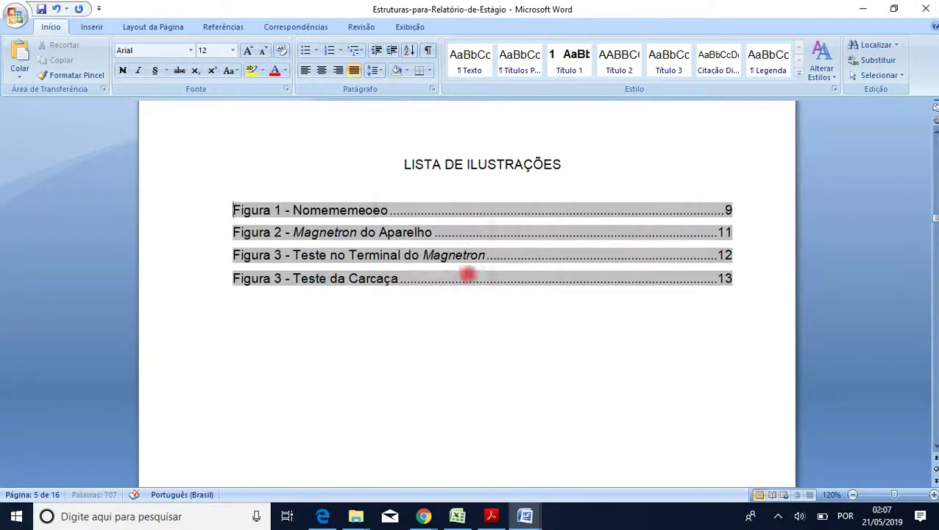
{"action": "left_click", "coordinate": [383, 355]}
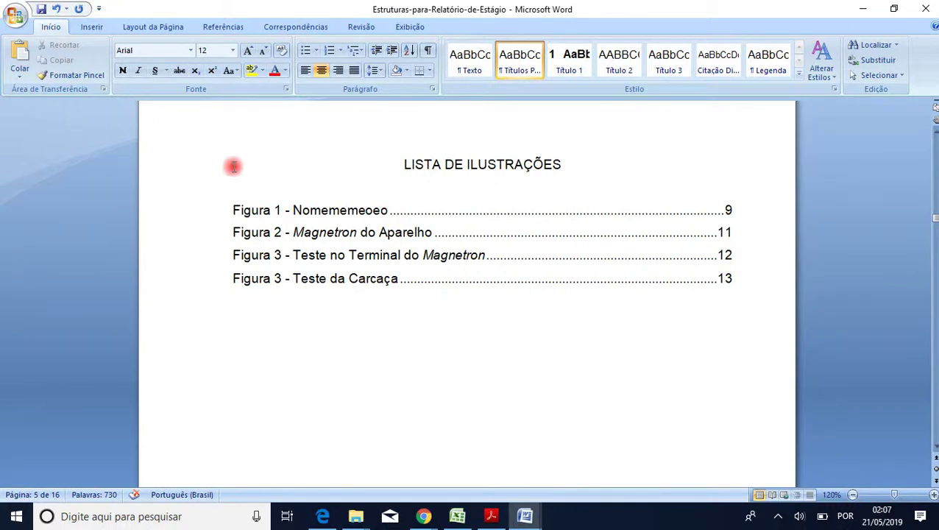
{"action": "right_click", "coordinate": [180, 186]}
{"action": "left_click", "coordinate": [351, 406]}
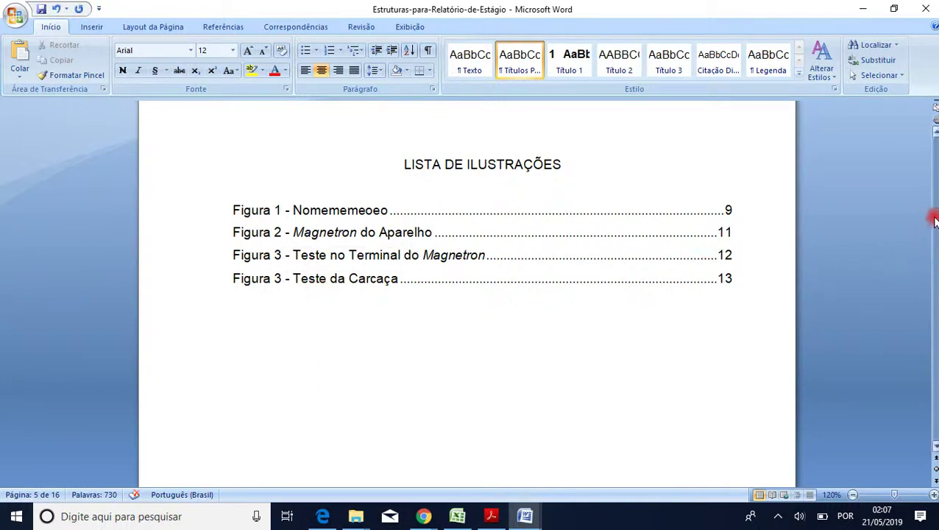
Update the figure number field in the Teste da Carcaça caption near the end of the first activity
{"action": "left_click_drag", "start_coordinate": [935, 221], "coordinate": [934, 377]}
{"action": "scroll", "coordinate": [574, 245], "scroll_direction": "down", "scroll_amount": 15}
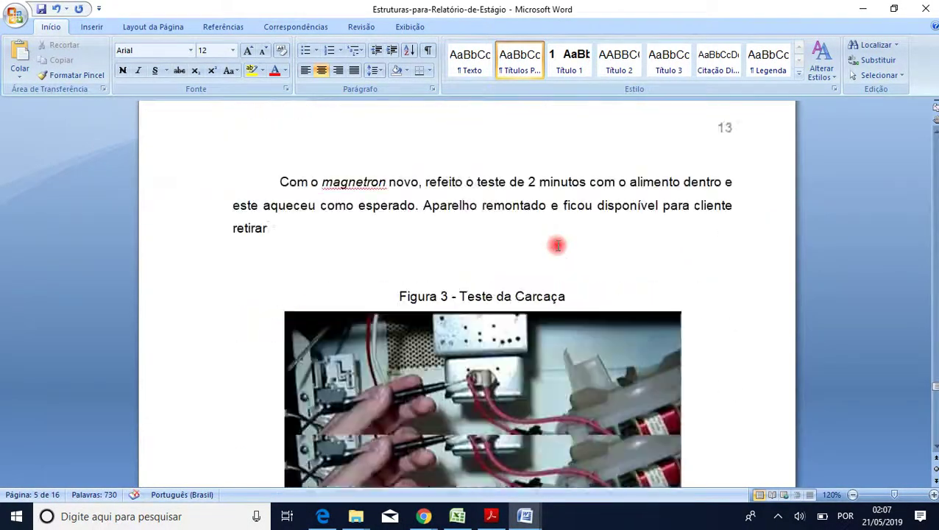
{"action": "scroll", "coordinate": [556, 245], "scroll_direction": "up", "scroll_amount": 5}
{"action": "scroll", "coordinate": [556, 246], "scroll_direction": "down", "scroll_amount": 10}
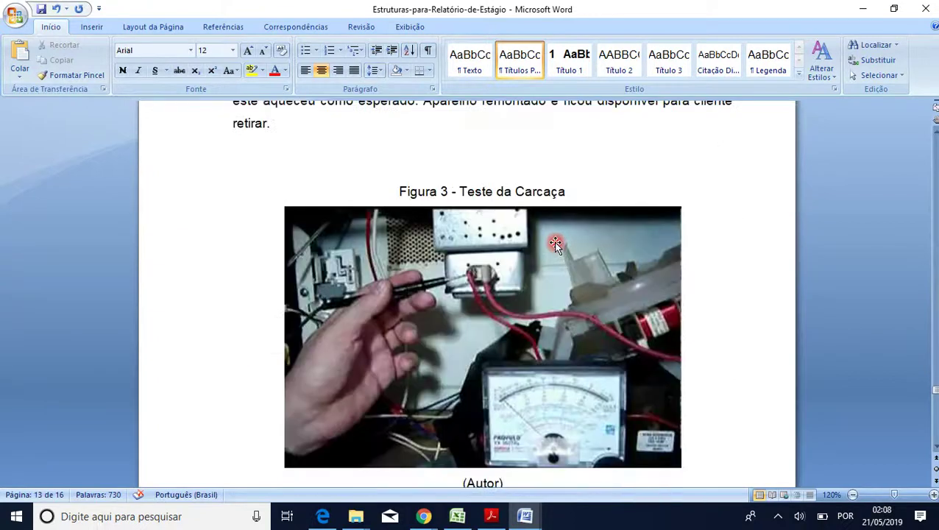
{"action": "scroll", "coordinate": [556, 243], "scroll_direction": "up", "scroll_amount": 3}
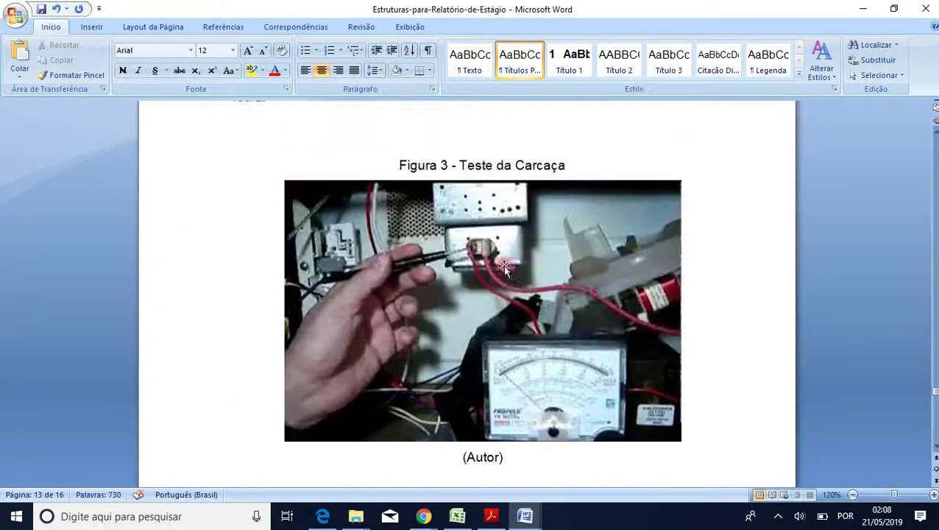
{"action": "right_click", "coordinate": [443, 165]}
{"action": "left_click", "coordinate": [358, 234]}
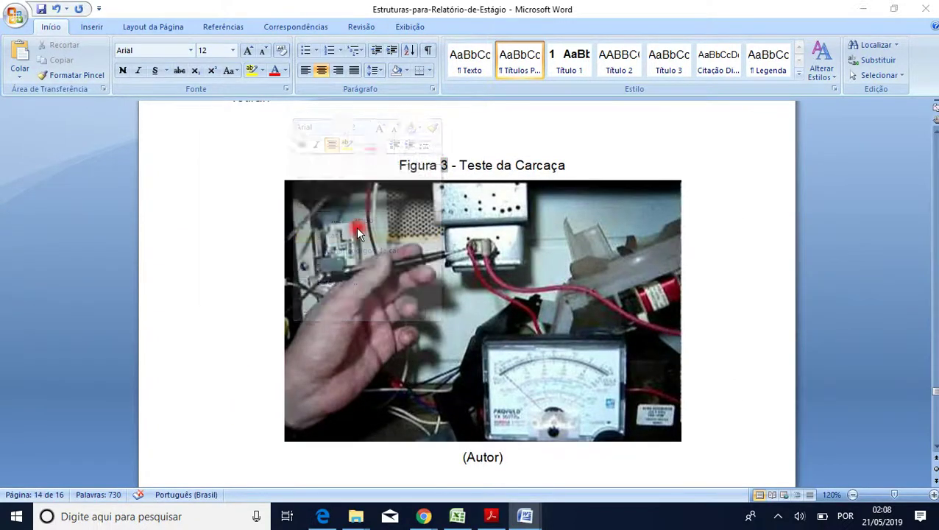
{"action": "left_click", "coordinate": [703, 381]}
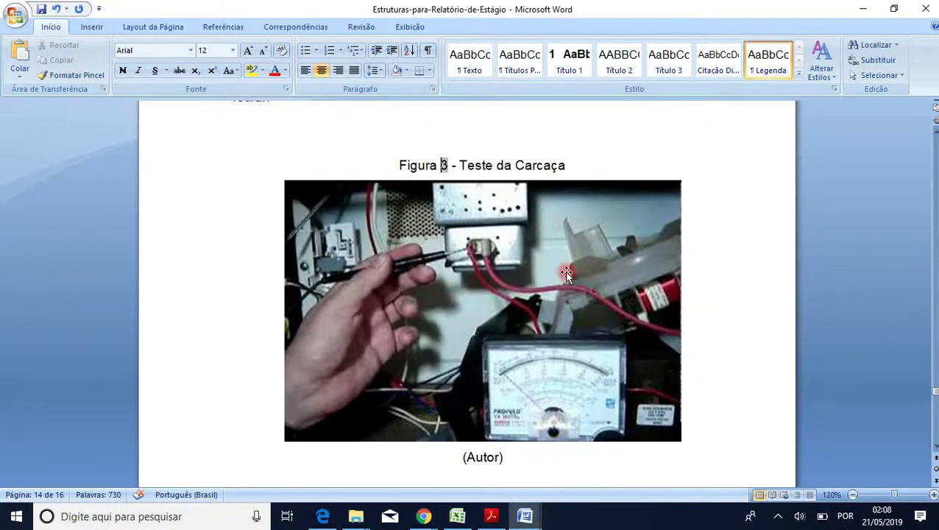
{"action": "right_click", "coordinate": [443, 165]}
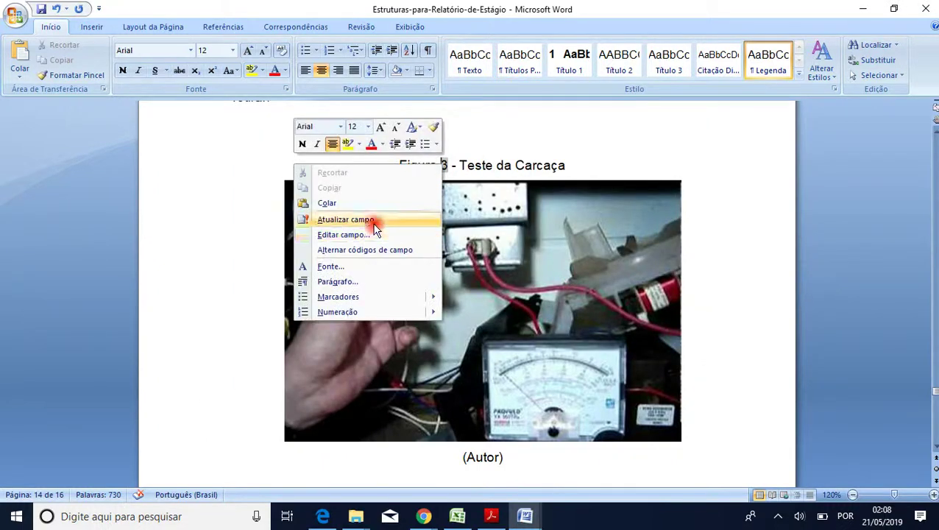
{"action": "left_click", "coordinate": [374, 225]}
{"action": "left_click", "coordinate": [659, 142]}
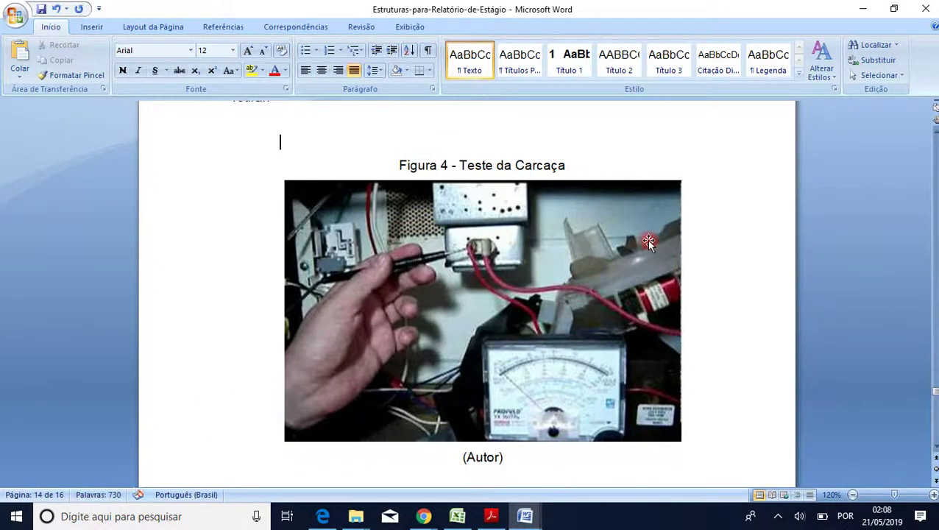
Change the figure reference in the paragraph about the continuity test between the terminals and the magnetron's housing to figura 4
{"action": "scroll", "coordinate": [648, 241], "scroll_direction": "up", "scroll_amount": 4}
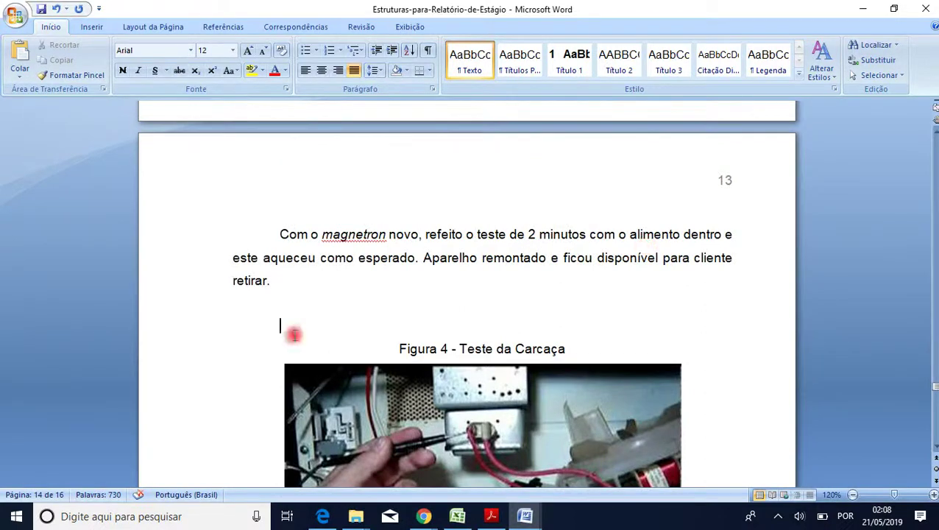
{"action": "scroll", "coordinate": [675, 235], "scroll_direction": "up", "scroll_amount": 4}
{"action": "scroll", "coordinate": [643, 258], "scroll_direction": "up", "scroll_amount": 5}
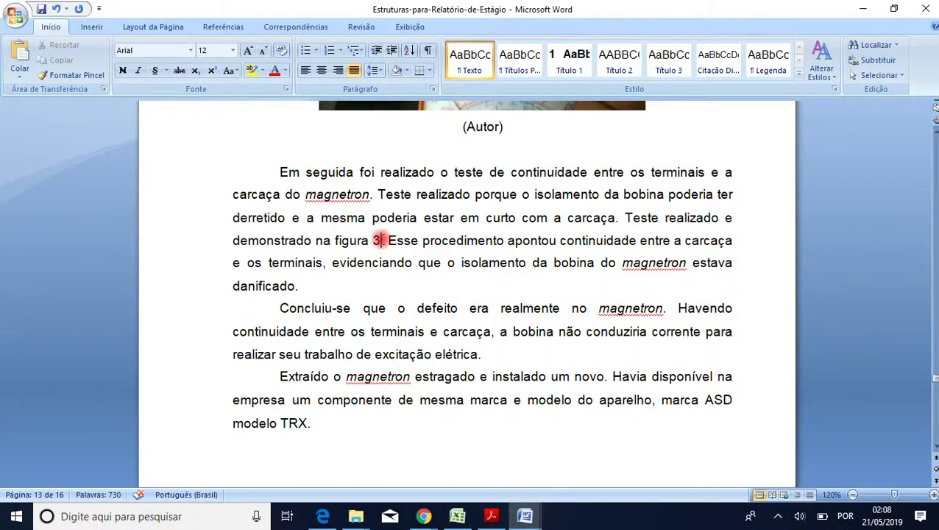
{"action": "key", "text": "BackSpace"}
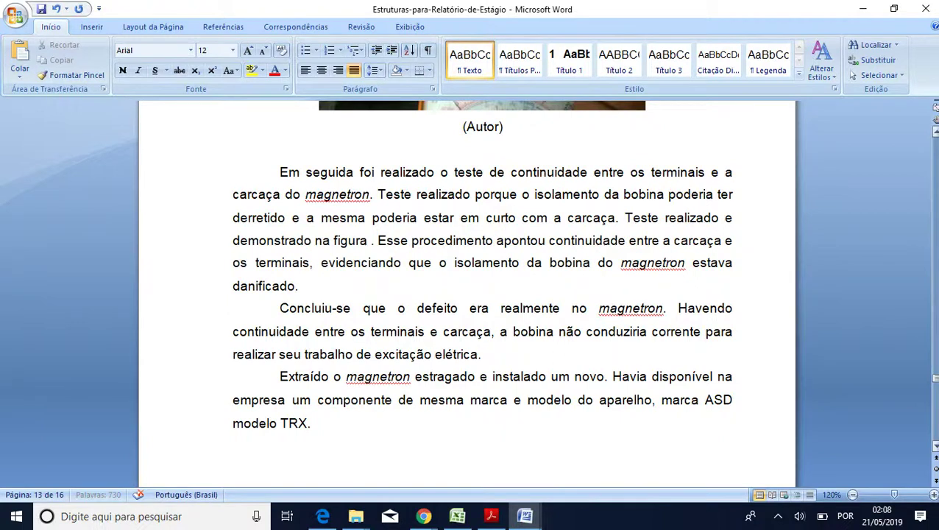
{"action": "type", "text": "4"}
Review the placeholders for activities 2 and 3, and the figure captions and in-text references of section 4.1 back to the chapter heading
{"action": "scroll", "coordinate": [467, 294], "scroll_direction": "down", "scroll_amount": 10}
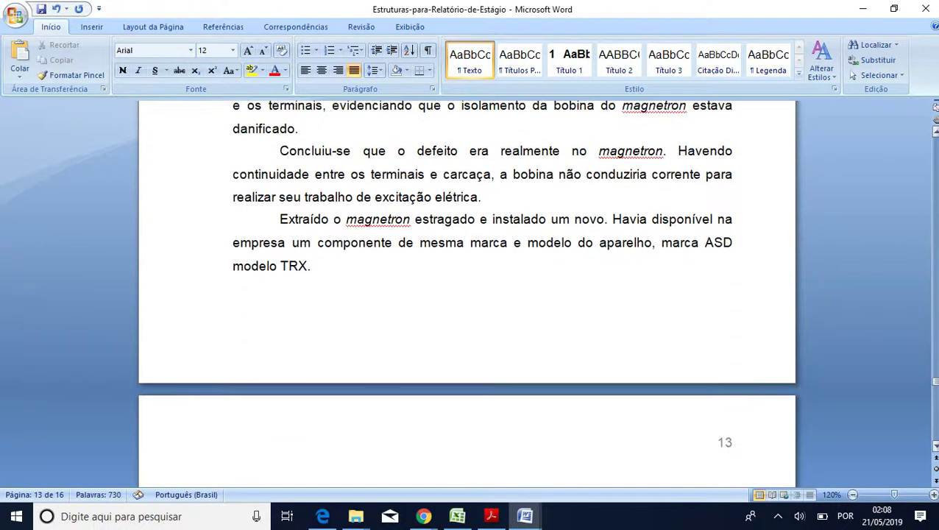
{"action": "scroll", "coordinate": [929, 283], "scroll_direction": "down", "scroll_amount": 10}
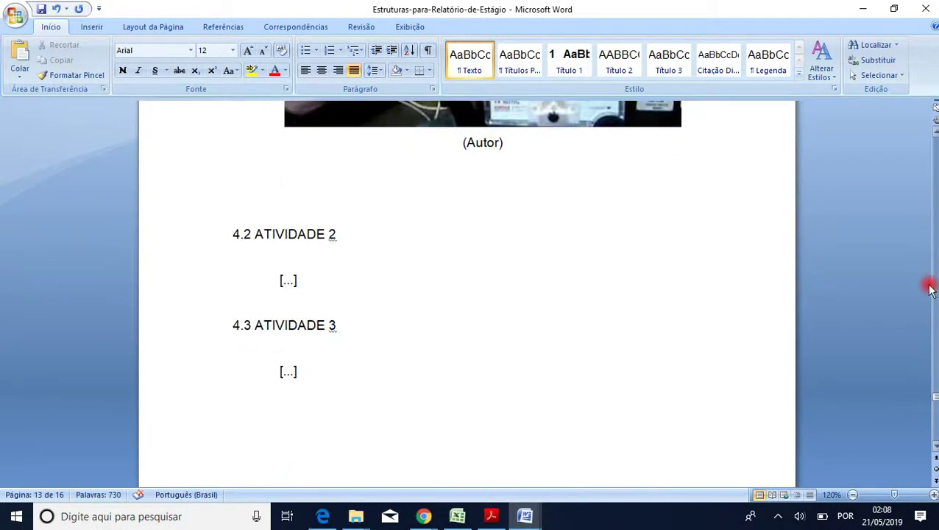
{"action": "scroll", "coordinate": [929, 287], "scroll_direction": "up", "scroll_amount": 3}
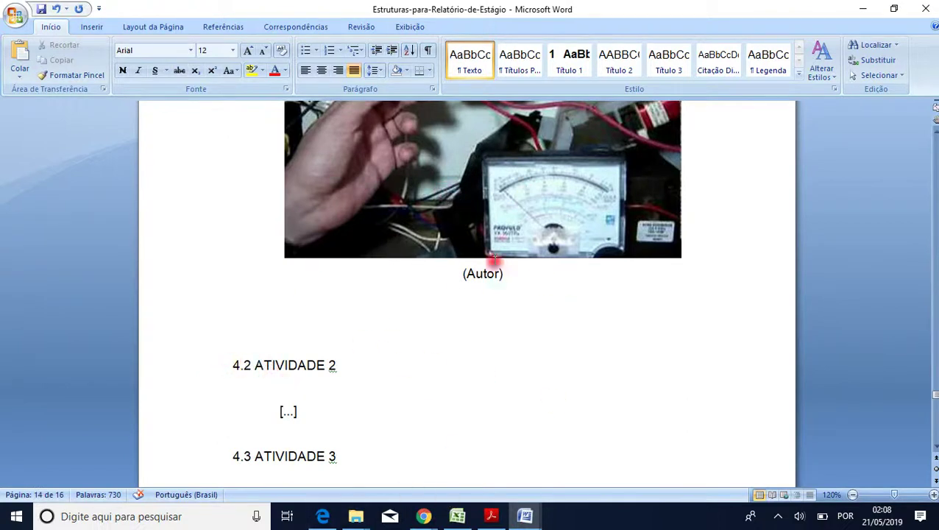
{"action": "scroll", "coordinate": [525, 263], "scroll_direction": "up", "scroll_amount": 3}
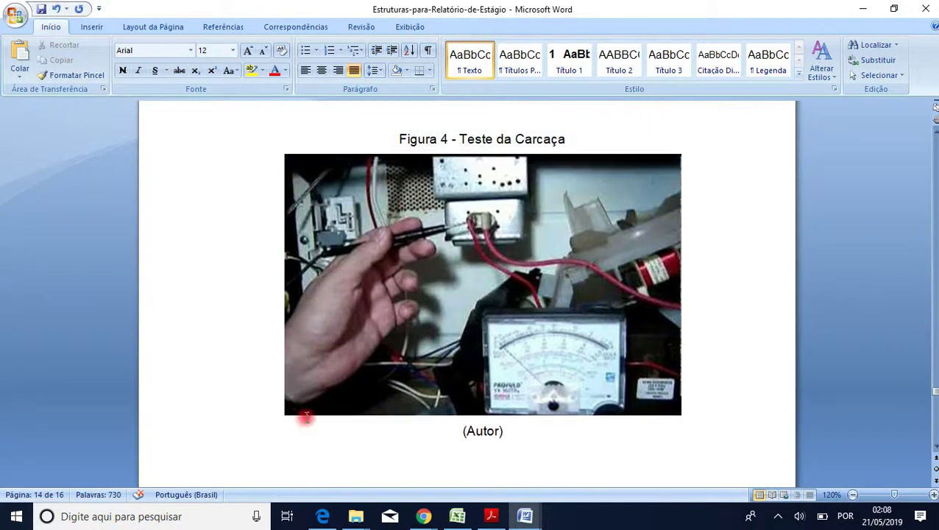
{"action": "scroll", "coordinate": [559, 162], "scroll_direction": "down", "scroll_amount": 4}
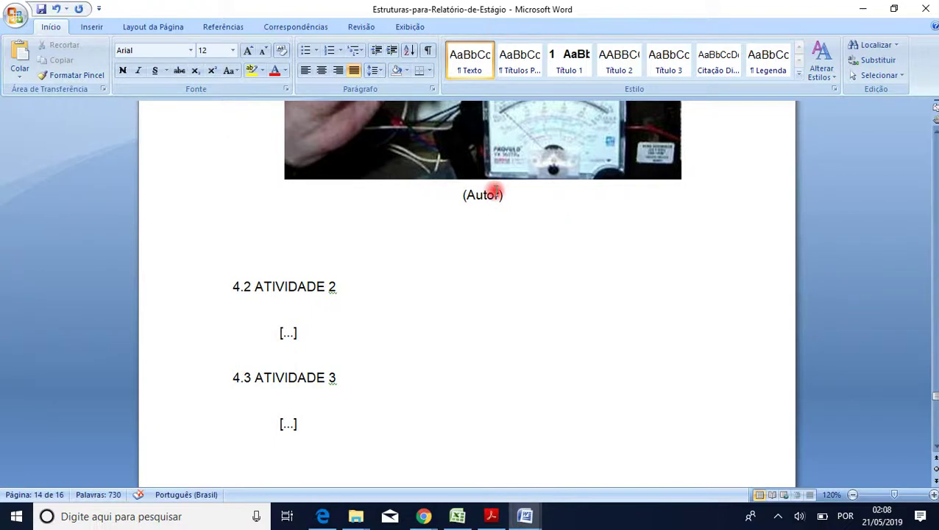
{"action": "scroll", "coordinate": [495, 193], "scroll_direction": "up", "scroll_amount": 7}
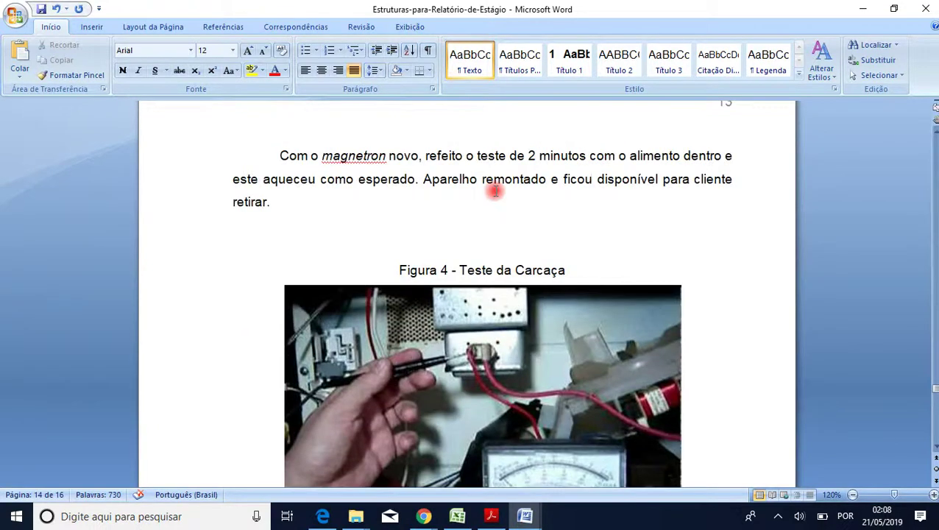
{"action": "scroll", "coordinate": [495, 196], "scroll_direction": "up", "scroll_amount": 2}
{"action": "scroll", "coordinate": [494, 193], "scroll_direction": "up", "scroll_amount": 8}
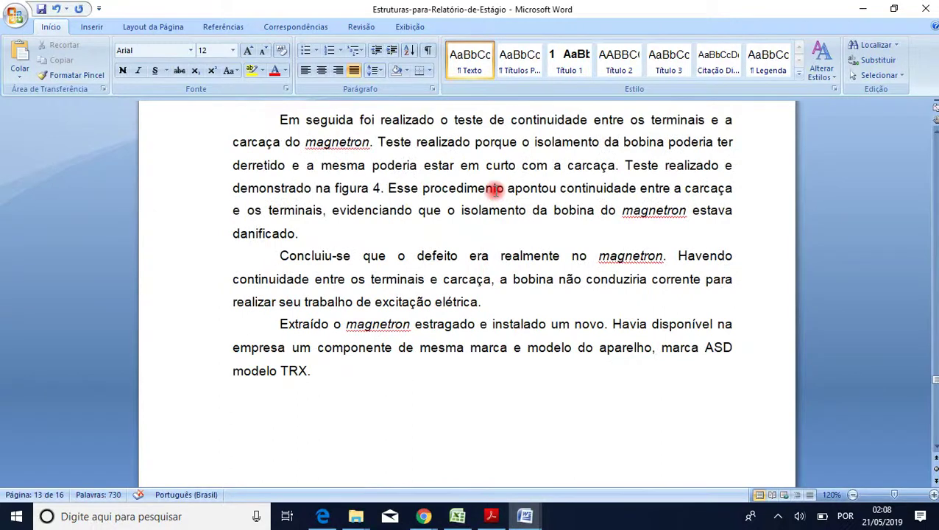
{"action": "scroll", "coordinate": [495, 189], "scroll_direction": "up", "scroll_amount": 8}
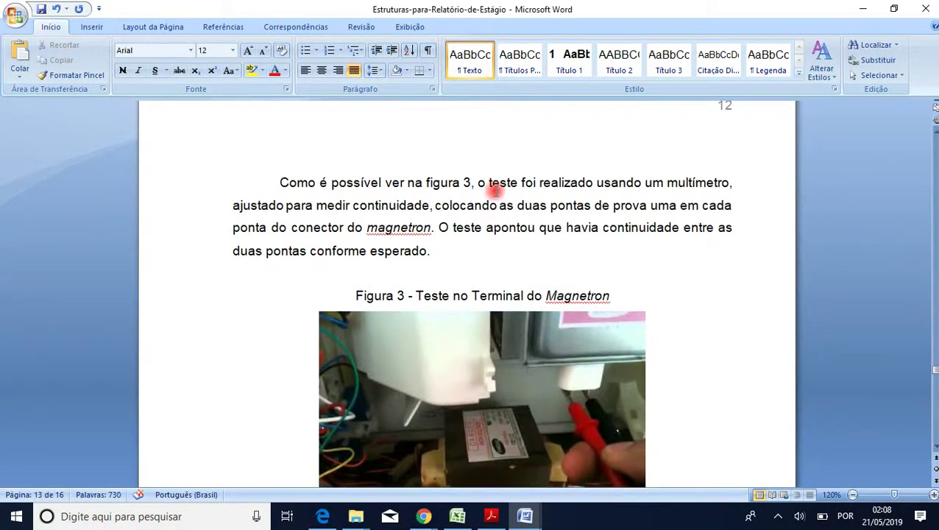
{"action": "scroll", "coordinate": [495, 189], "scroll_direction": "up", "scroll_amount": 5}
{"action": "scroll", "coordinate": [494, 189], "scroll_direction": "up", "scroll_amount": 8}
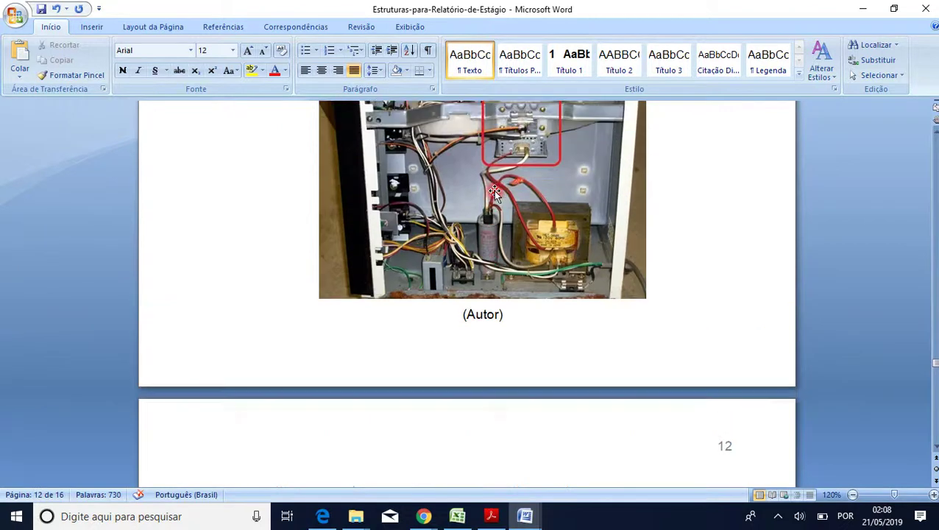
{"action": "scroll", "coordinate": [494, 190], "scroll_direction": "up", "scroll_amount": 3}
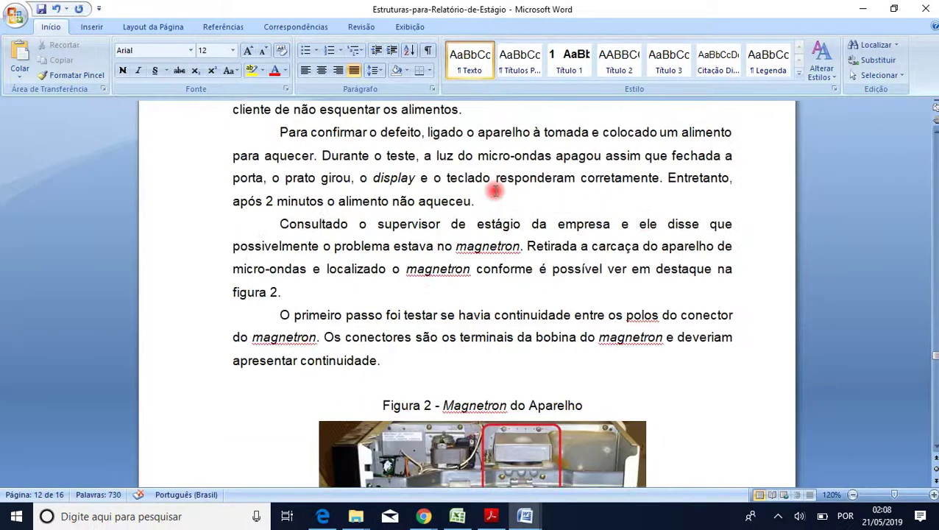
{"action": "scroll", "coordinate": [494, 189], "scroll_direction": "up", "scroll_amount": 2}
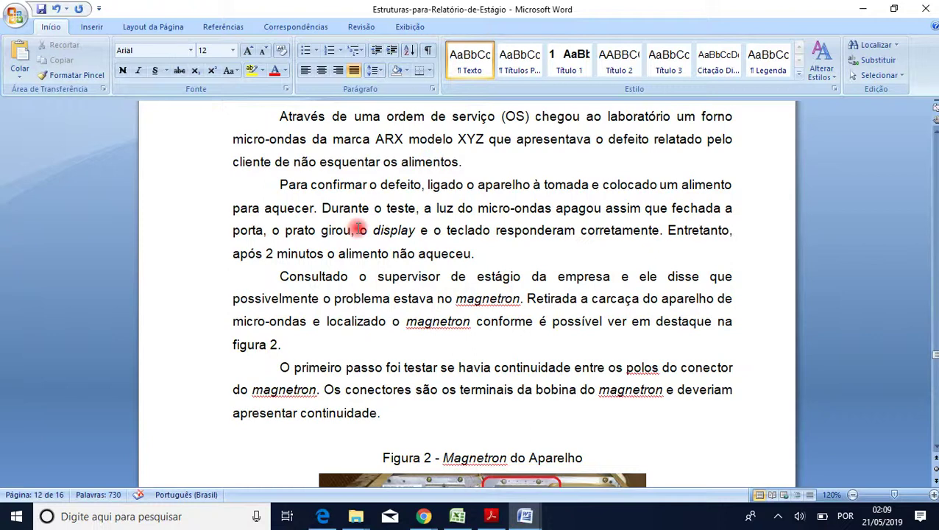
{"action": "scroll", "coordinate": [478, 250], "scroll_direction": "down", "scroll_amount": 2}
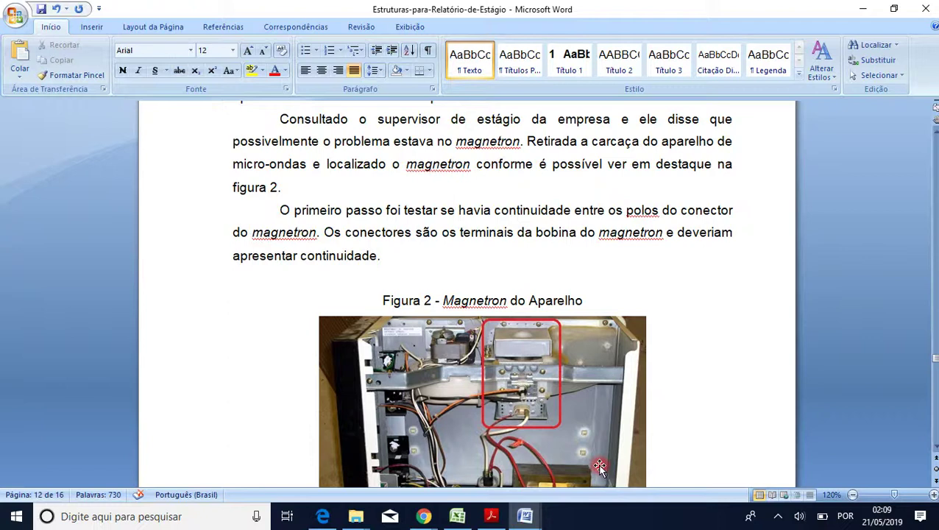
{"action": "scroll", "coordinate": [600, 466], "scroll_direction": "up", "scroll_amount": 7}
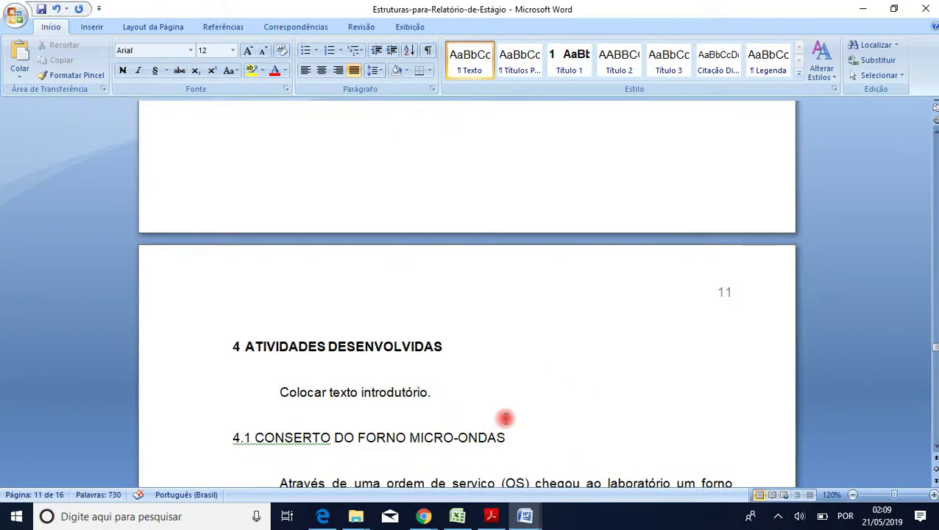
{"action": "scroll", "coordinate": [506, 418], "scroll_direction": "down", "scroll_amount": 4}
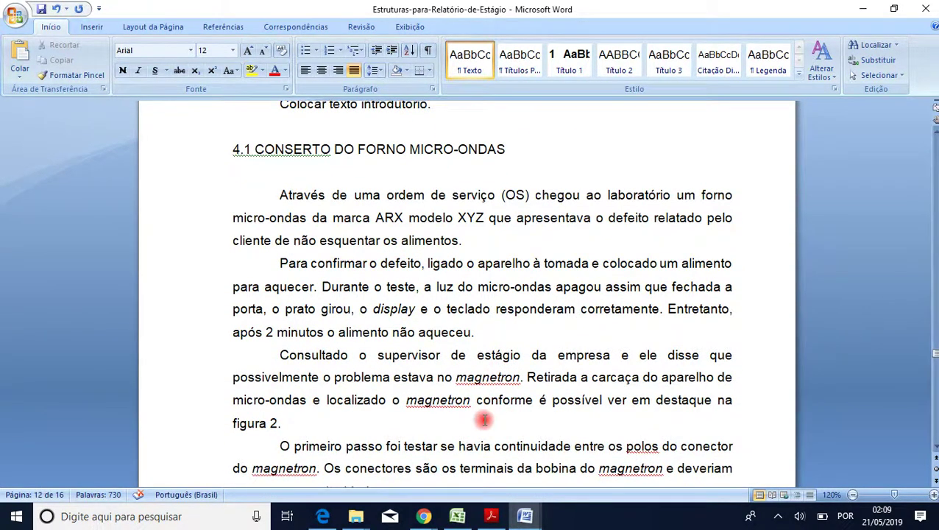
{"action": "scroll", "coordinate": [485, 419], "scroll_direction": "up", "scroll_amount": 1}
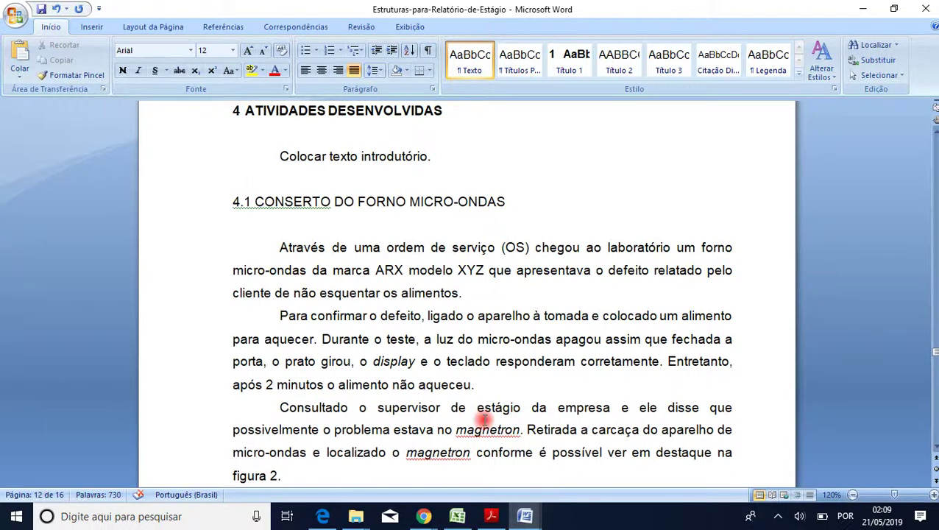
Update the entire table of contents on the SUMÁRIO page, not only its page numbers
{"action": "scroll", "coordinate": [484, 420], "scroll_direction": "up", "scroll_amount": 10}
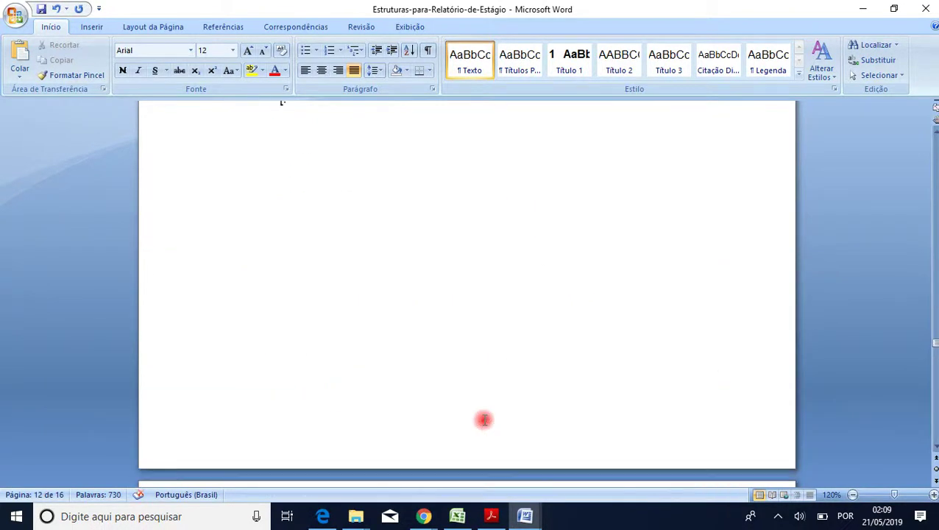
{"action": "scroll", "coordinate": [485, 419], "scroll_direction": "up", "scroll_amount": 10}
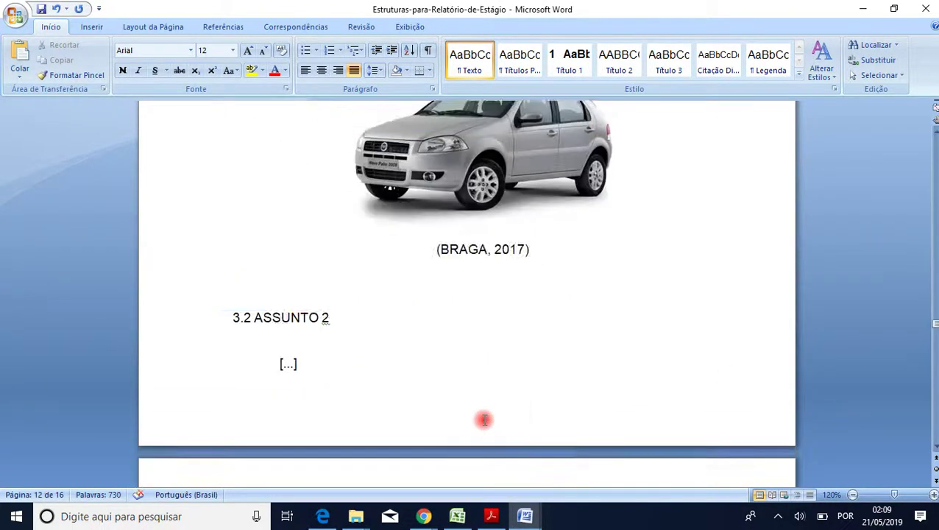
{"action": "scroll", "coordinate": [484, 419], "scroll_direction": "up", "scroll_amount": 10}
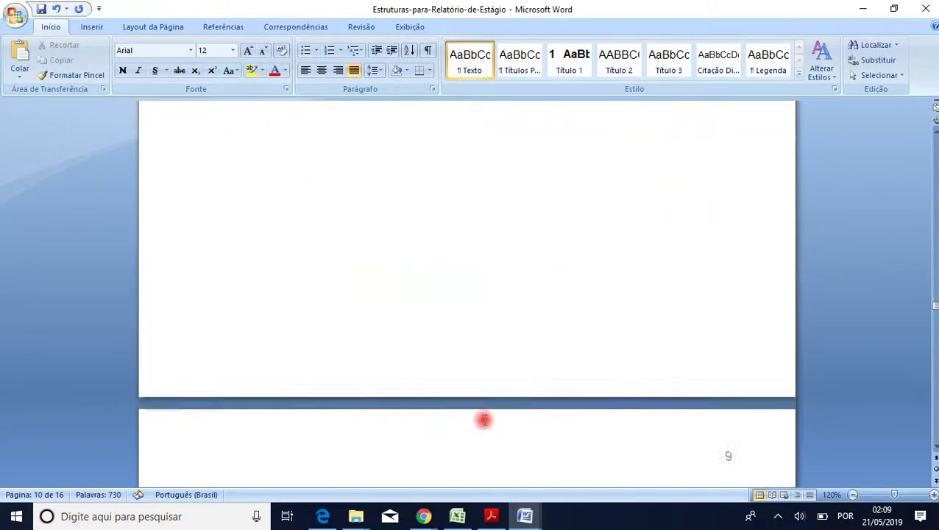
{"action": "scroll", "coordinate": [484, 422], "scroll_direction": "up", "scroll_amount": 5}
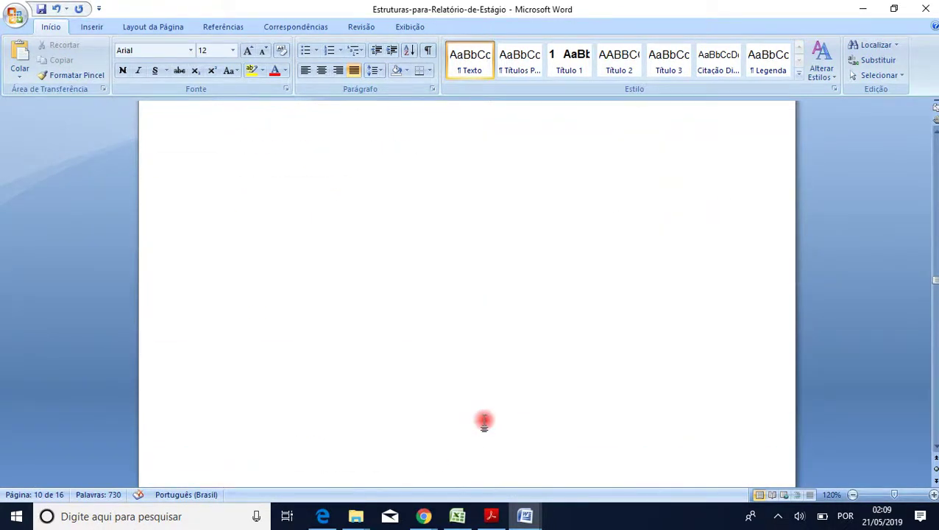
{"action": "left_click_drag", "start_coordinate": [935, 280], "coordinate": [934, 257]}
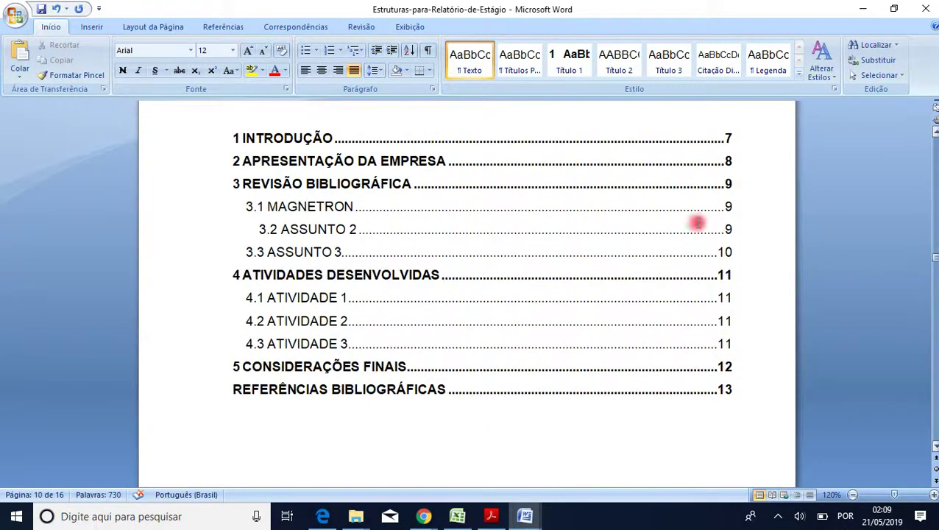
{"action": "left_click", "coordinate": [287, 143]}
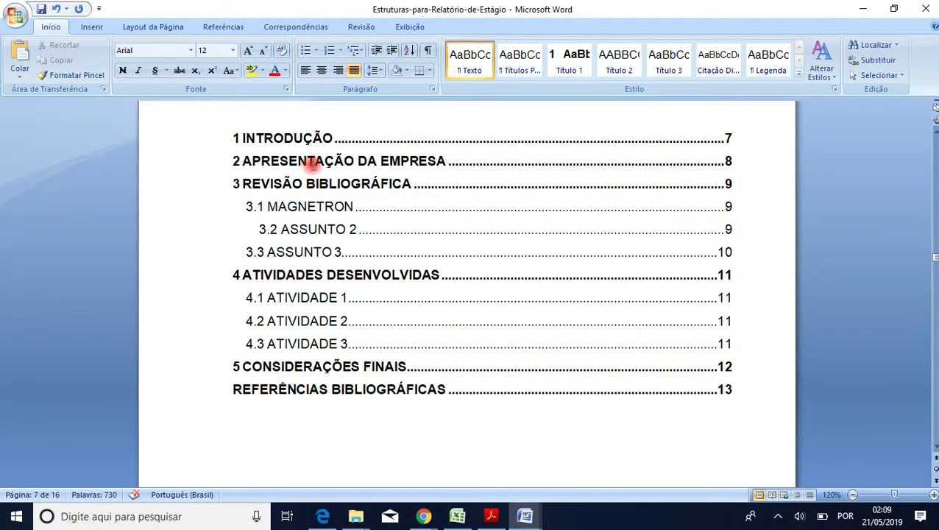
{"action": "right_click", "coordinate": [315, 159]}
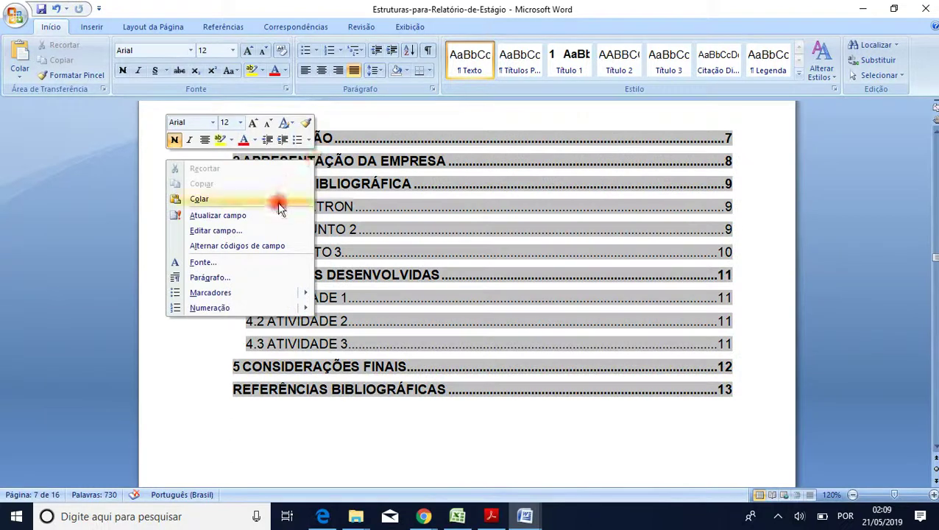
{"action": "left_click", "coordinate": [251, 216]}
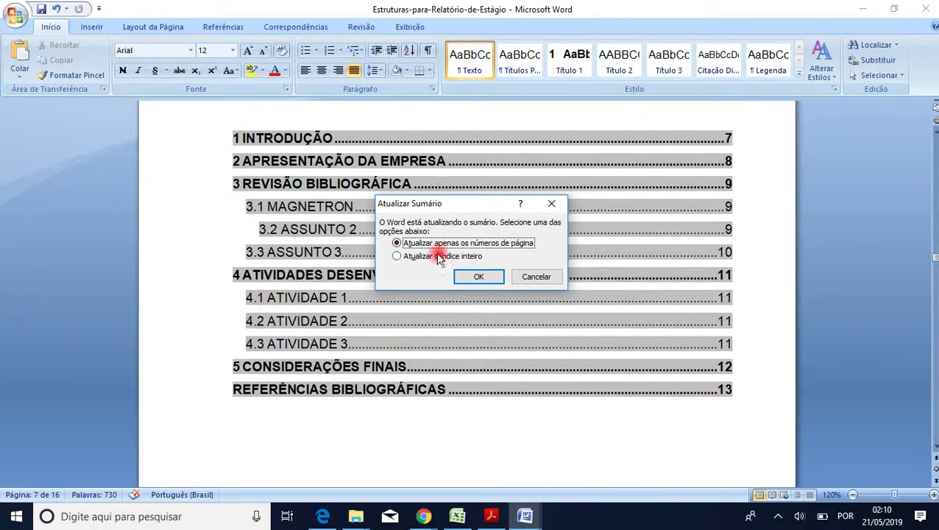
{"action": "left_click", "coordinate": [398, 256]}
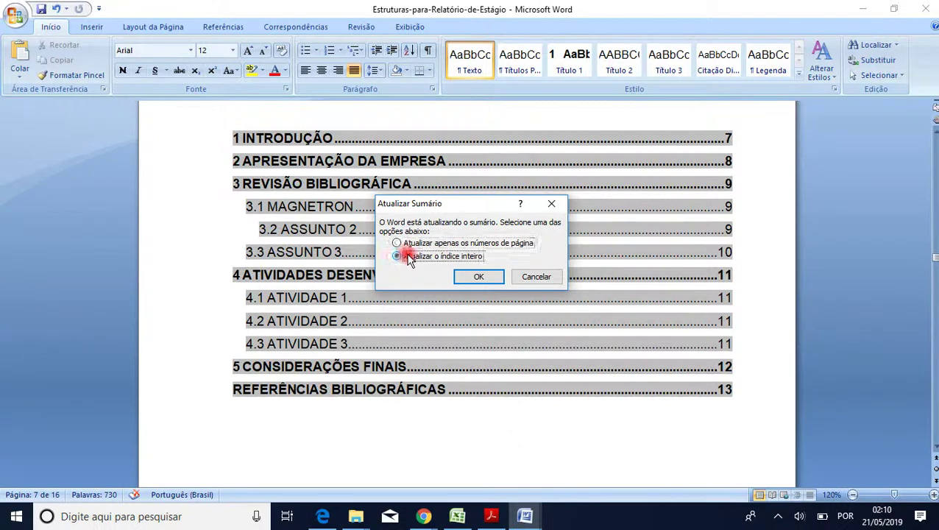
{"action": "left_click", "coordinate": [478, 276]}
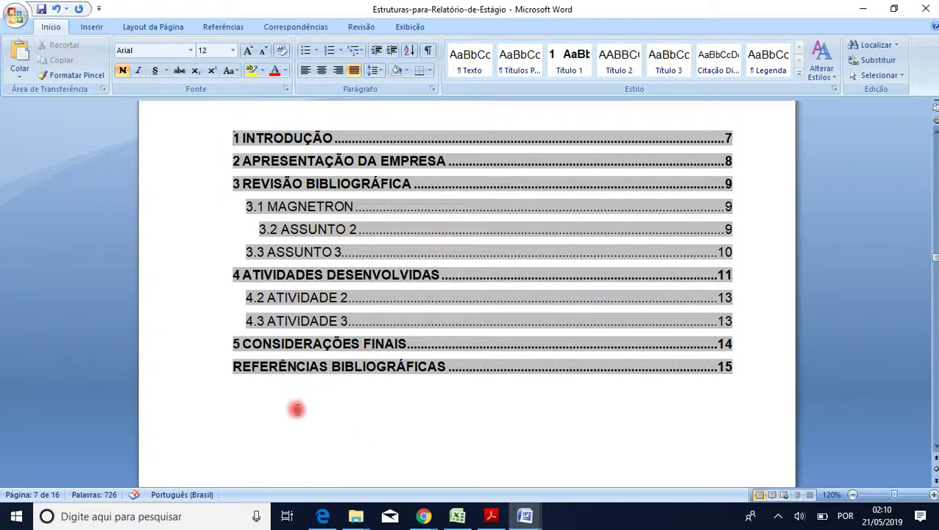
{"action": "left_click", "coordinate": [354, 273]}
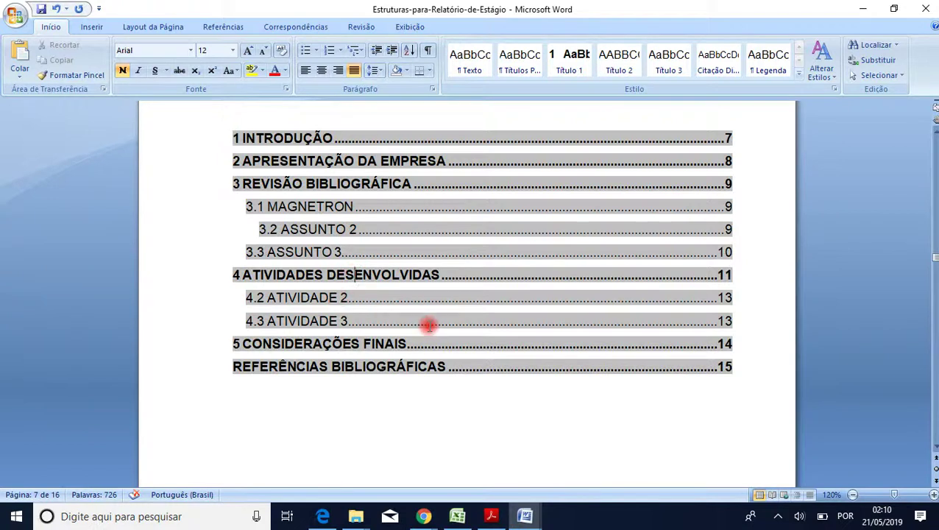
Apply the Título 2 style to the heading 4.1 CONSERTO DO FORNO MICRO-ONDAS in chapter 4
{"action": "left_click_drag", "start_coordinate": [935, 258], "coordinate": [936, 295]}
{"action": "left_click_drag", "start_coordinate": [935, 353], "coordinate": [936, 351]}
{"action": "left_click", "coordinate": [229, 293]}
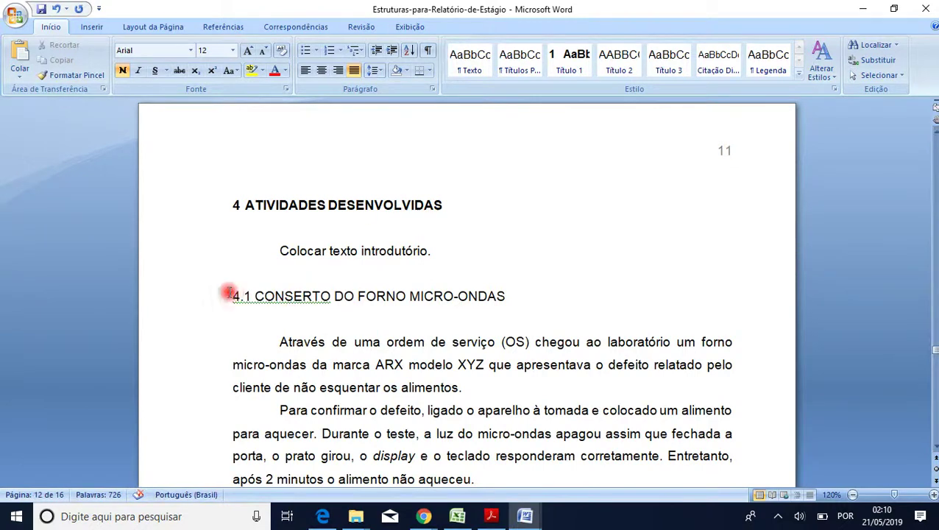
{"action": "left_click_drag", "start_coordinate": [234, 295], "coordinate": [503, 304]}
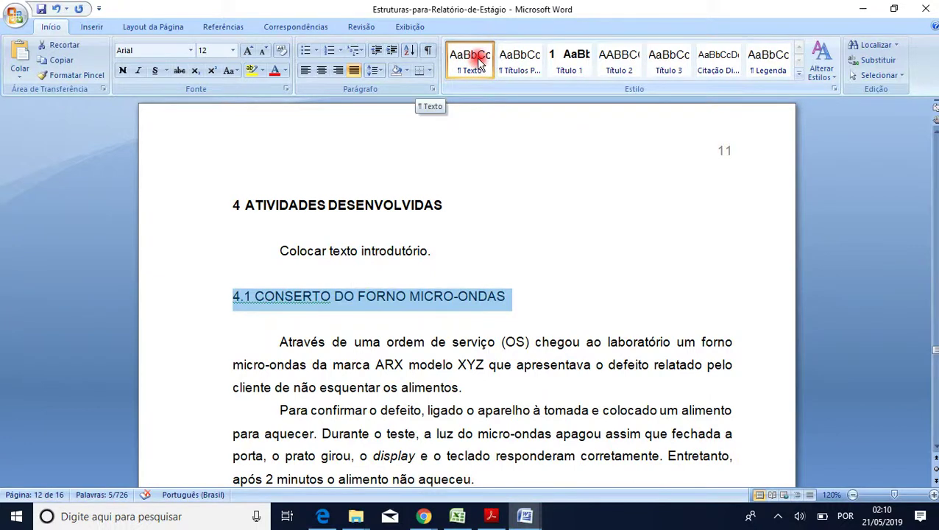
{"action": "left_click", "coordinate": [617, 59]}
{"action": "left_click", "coordinate": [539, 280]}
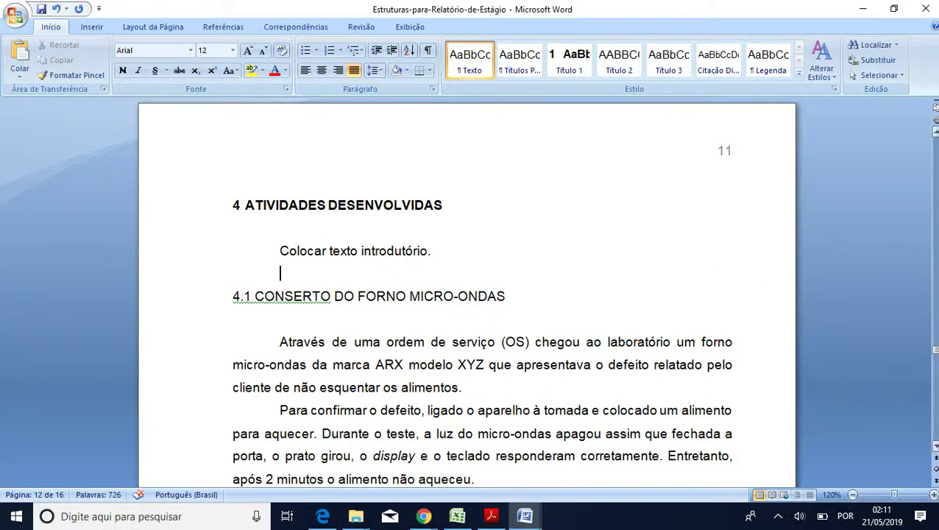
Review the headings of chapter 3 and check the styles and numbering of the ATIVIDADES DESENVOLVIDAS and 4.1 headings
{"action": "left_click_drag", "start_coordinate": [934, 348], "coordinate": [934, 309]}
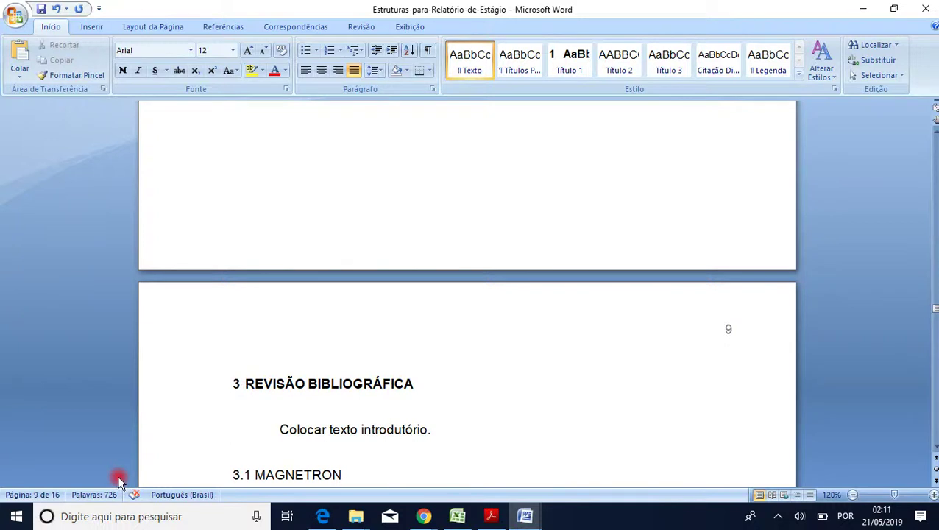
{"action": "scroll", "coordinate": [578, 359], "scroll_direction": "down", "scroll_amount": 12}
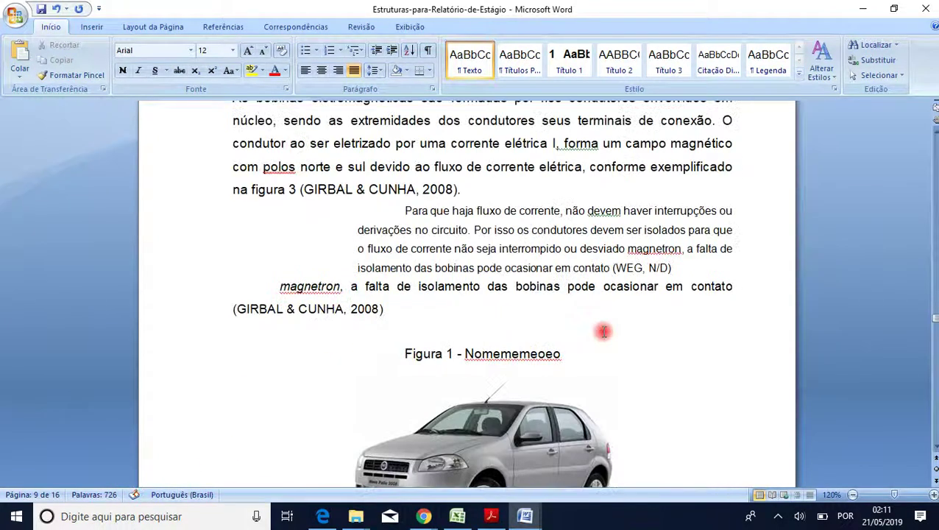
{"action": "left_click_drag", "start_coordinate": [935, 322], "coordinate": [935, 350]}
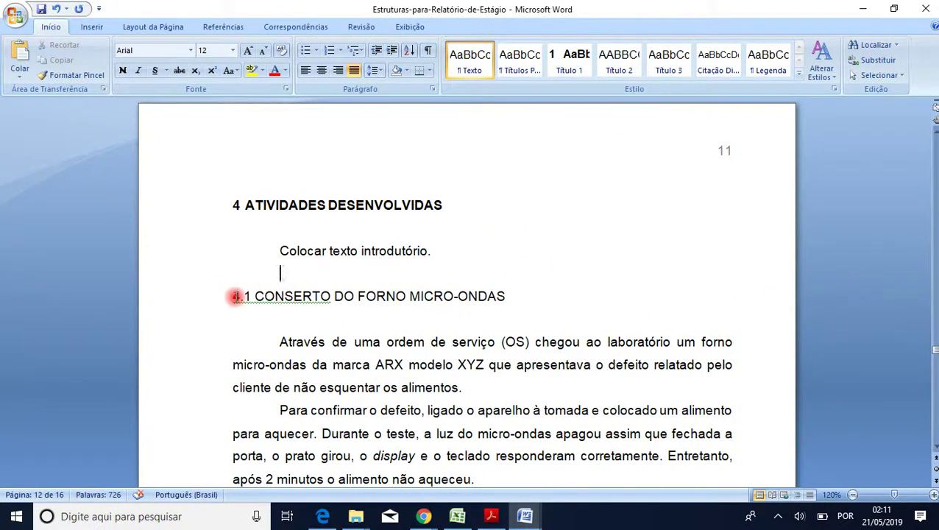
{"action": "left_click_drag", "start_coordinate": [232, 295], "coordinate": [532, 294]}
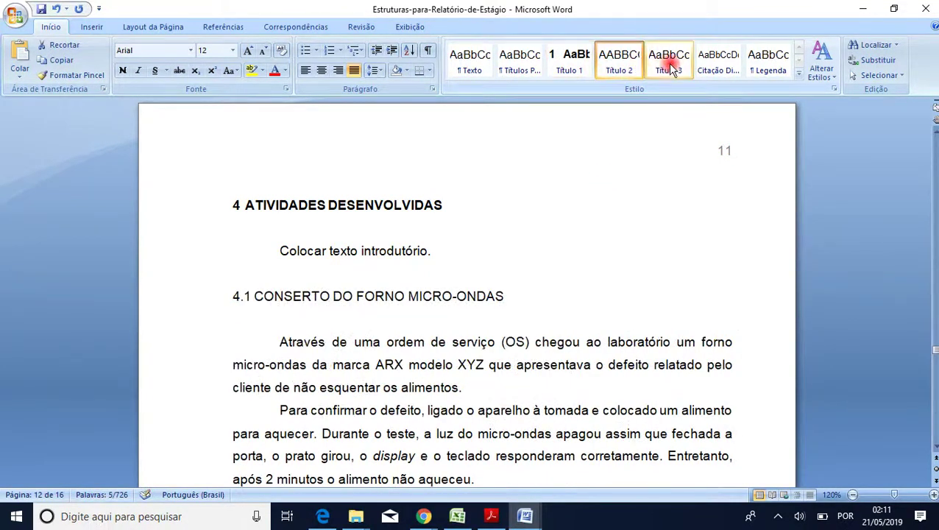
{"action": "left_click", "coordinate": [467, 295]}
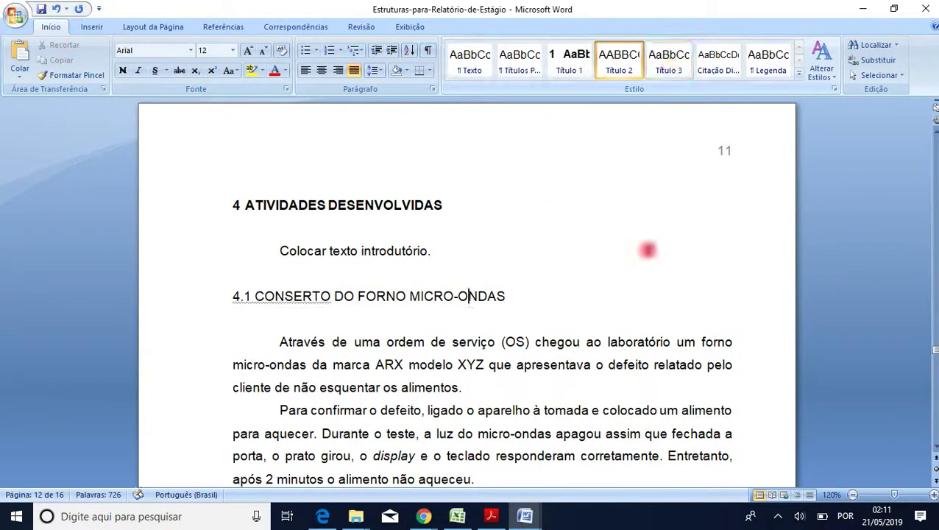
{"action": "left_click", "coordinate": [602, 277]}
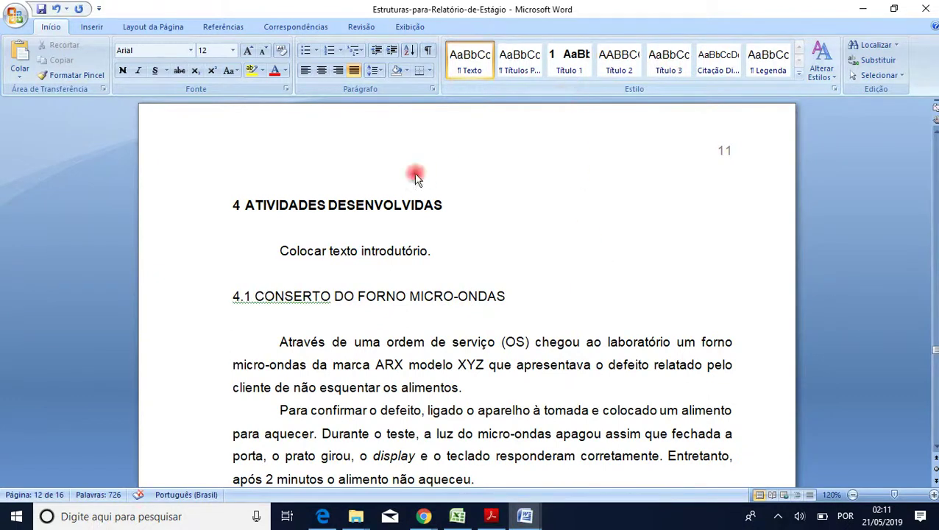
{"action": "left_click", "coordinate": [269, 204]}
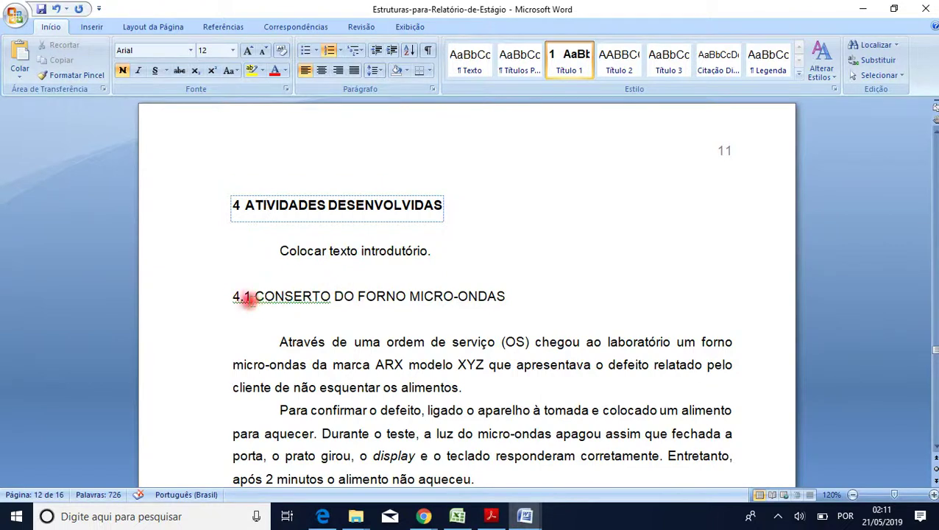
{"action": "left_click_drag", "start_coordinate": [234, 295], "coordinate": [245, 299]}
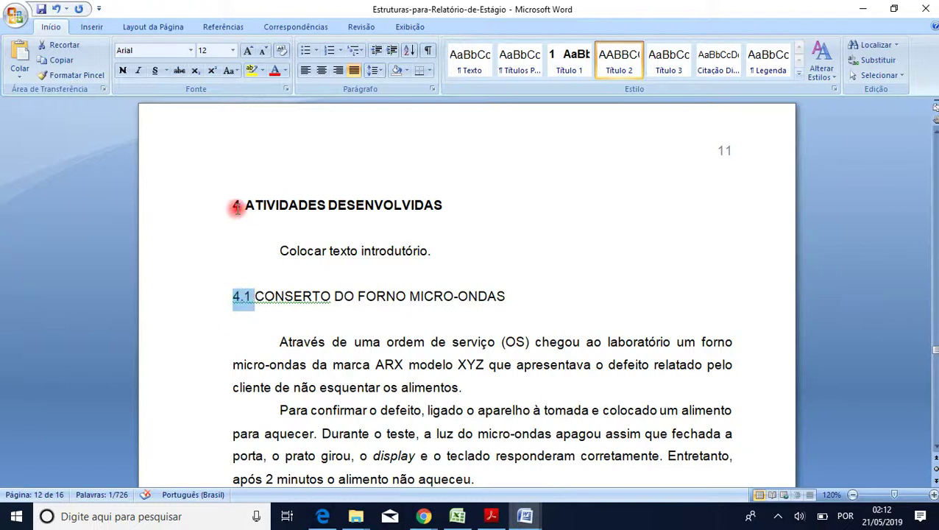
Add the line "4.1.1 Testes Efetuados" in the Texto style above the multimeter test paragraph that refers to figura 3
{"action": "scroll", "coordinate": [458, 344], "scroll_direction": "down", "scroll_amount": 1}
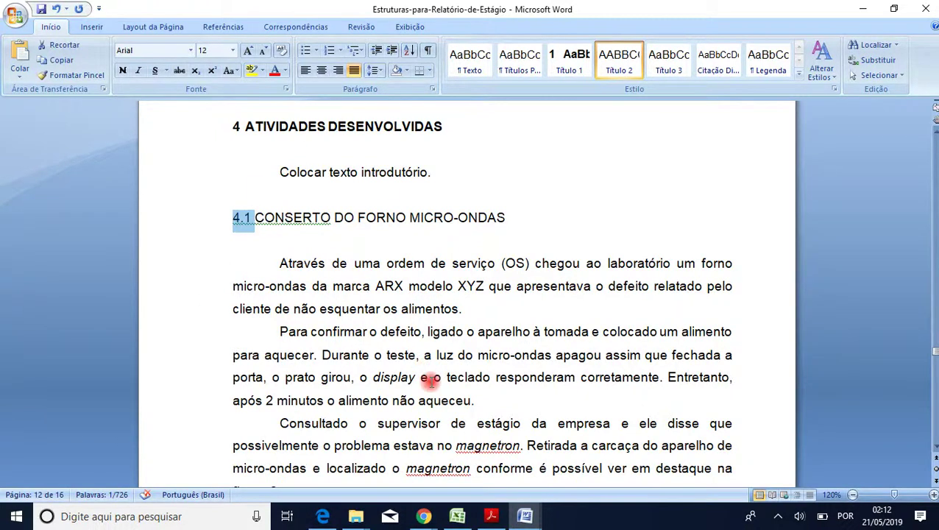
{"action": "scroll", "coordinate": [431, 379], "scroll_direction": "down", "scroll_amount": 2}
{"action": "scroll", "coordinate": [431, 380], "scroll_direction": "down", "scroll_amount": 8}
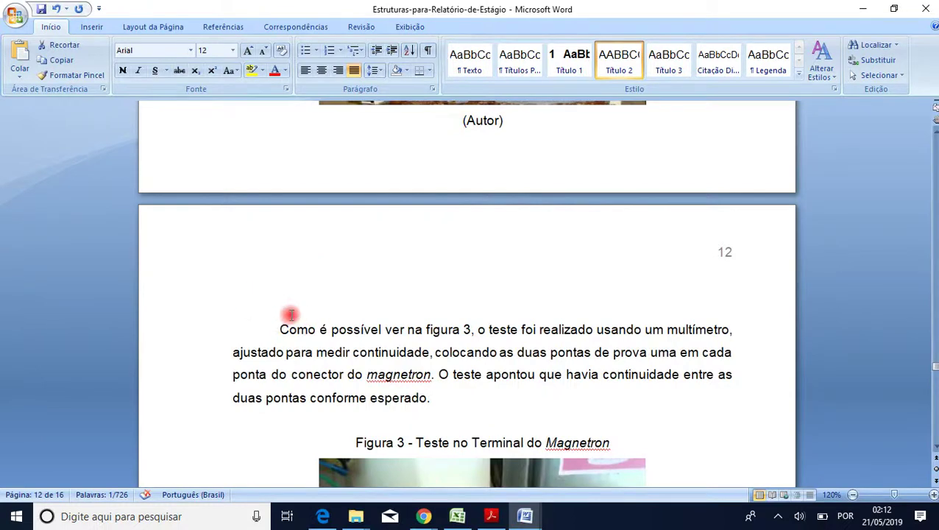
{"action": "left_click", "coordinate": [291, 314]}
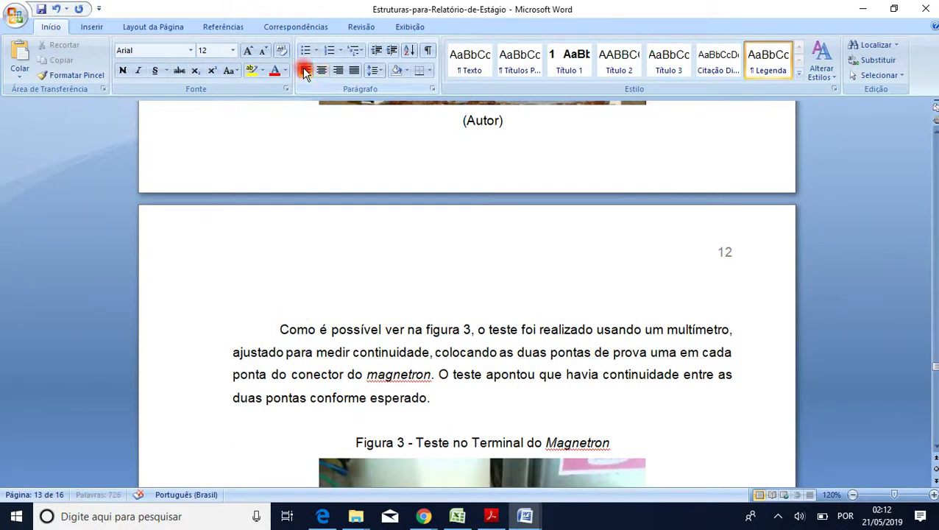
{"action": "left_click", "coordinate": [470, 61]}
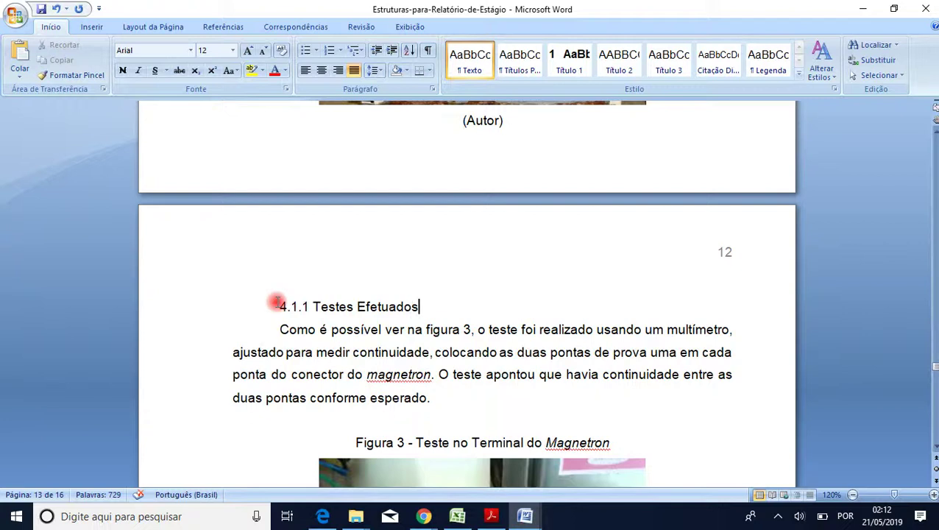
Apply the Título 3 style to the 4.1.1 Testes Efetuados line
{"action": "left_click_drag", "start_coordinate": [279, 307], "coordinate": [435, 309]}
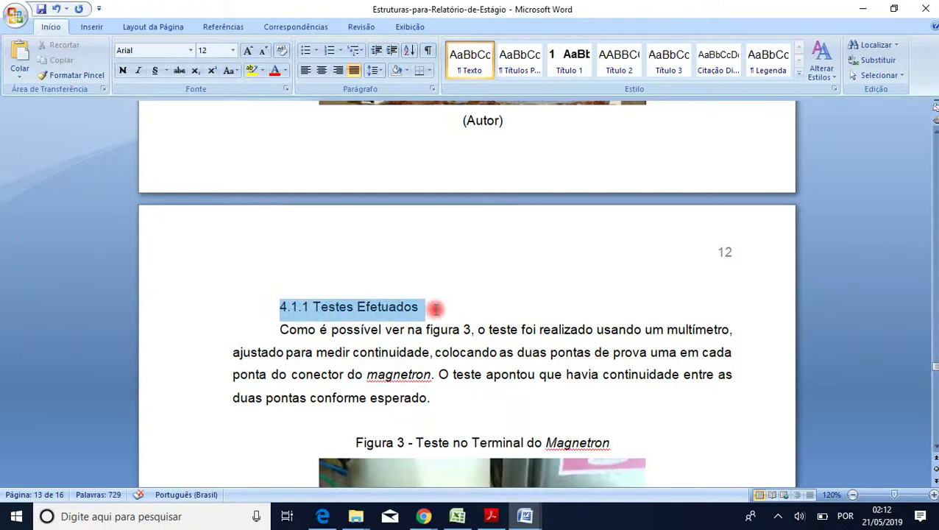
{"action": "left_click", "coordinate": [671, 60]}
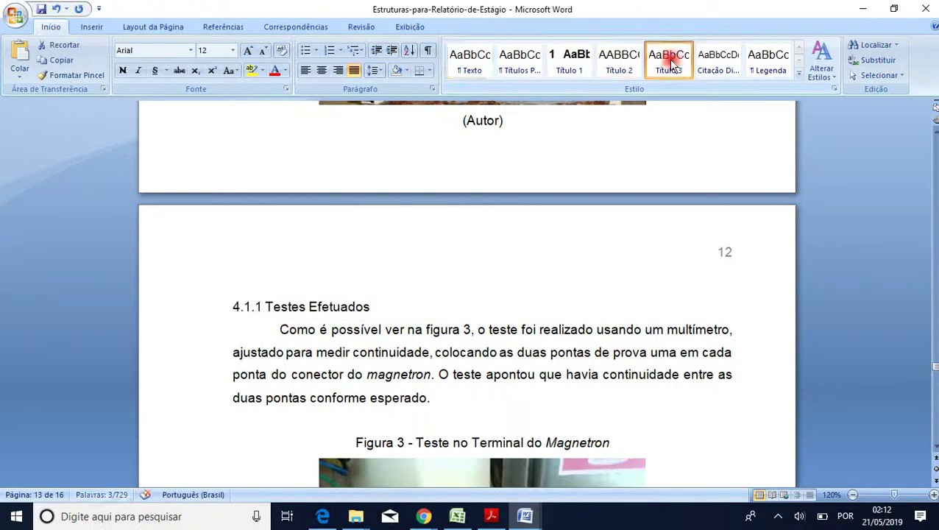
{"action": "left_click", "coordinate": [409, 307]}
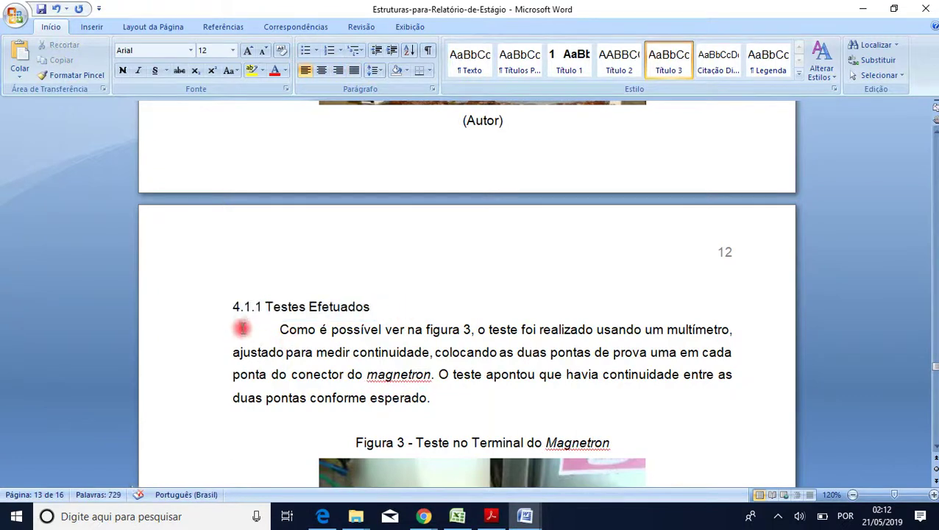
Update the entire SUMÁRIO table of contents with the new 4.1 and 4.1.1 headings
{"action": "scroll", "coordinate": [299, 369], "scroll_direction": "down", "scroll_amount": 3}
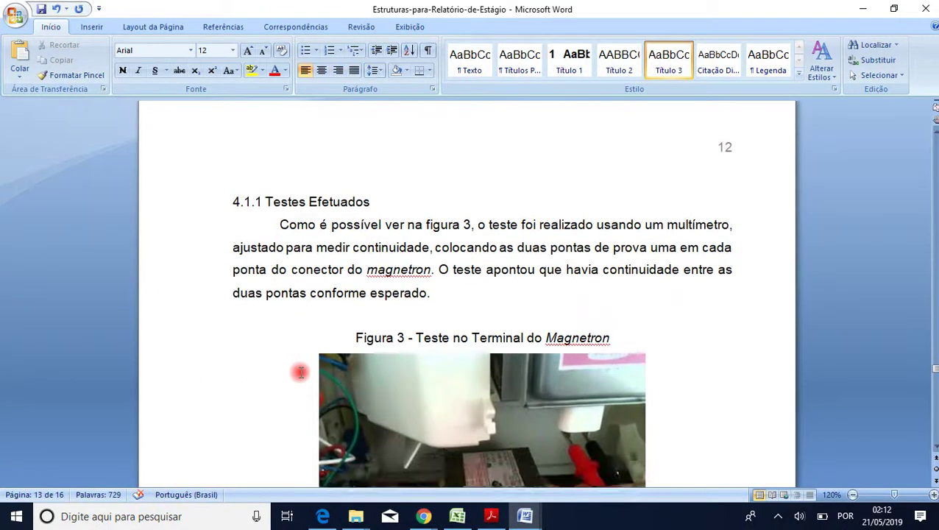
{"action": "scroll", "coordinate": [301, 373], "scroll_direction": "down", "scroll_amount": 1}
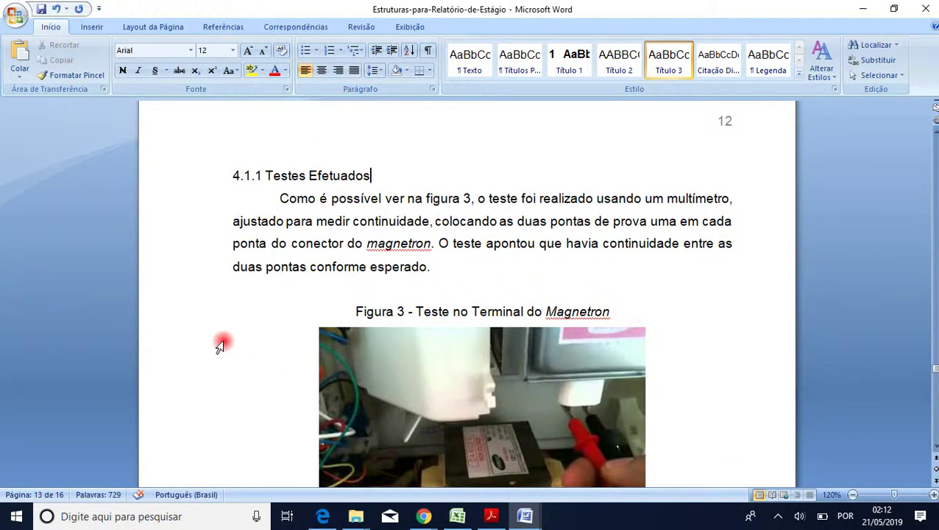
{"action": "scroll", "coordinate": [221, 346], "scroll_direction": "down", "scroll_amount": 2}
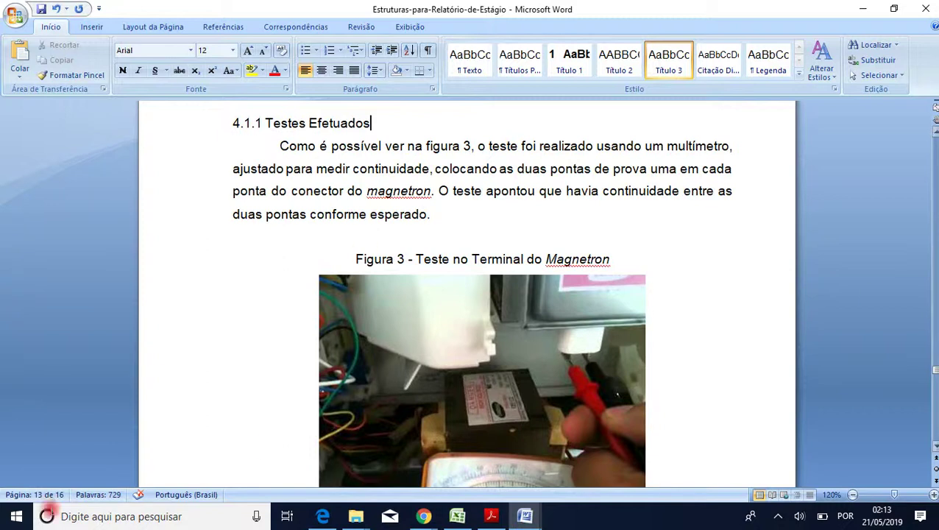
{"action": "scroll", "coordinate": [421, 352], "scroll_direction": "up", "scroll_amount": 2}
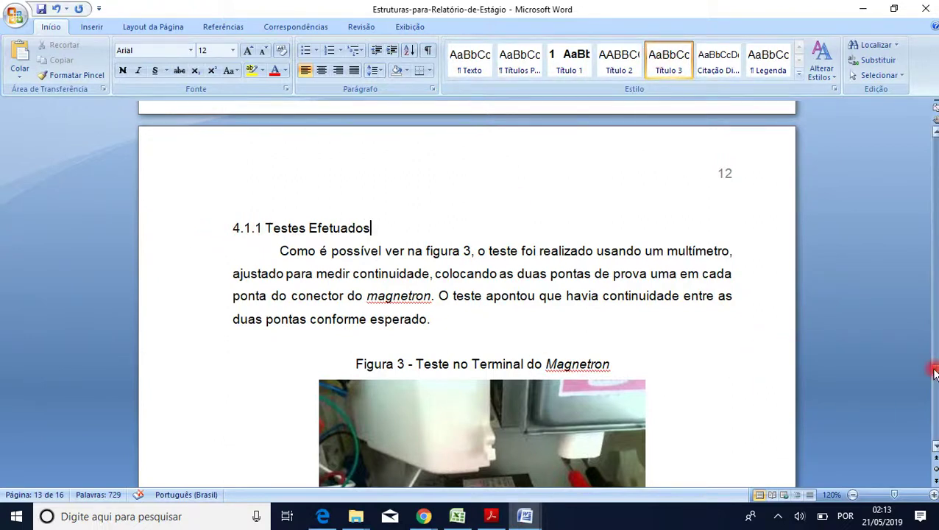
{"action": "left_click_drag", "start_coordinate": [934, 373], "coordinate": [935, 256]}
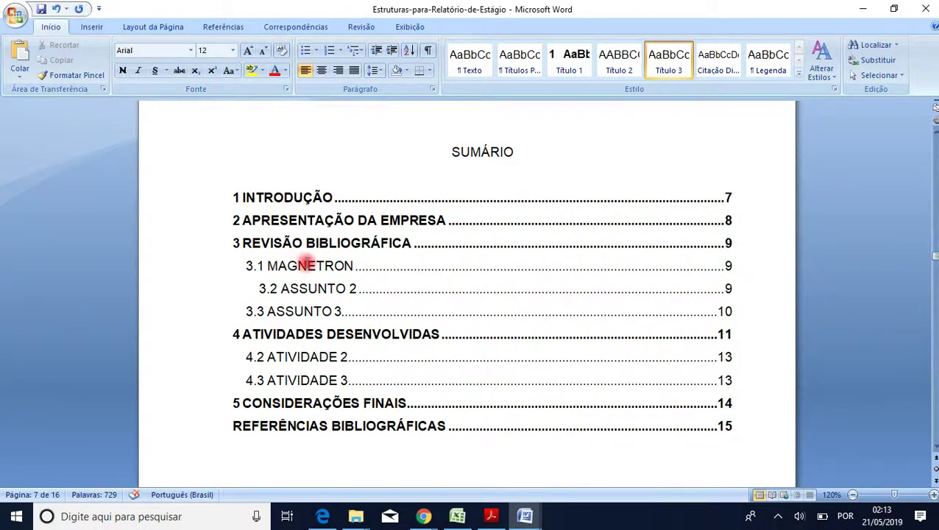
{"action": "right_click", "coordinate": [305, 265]}
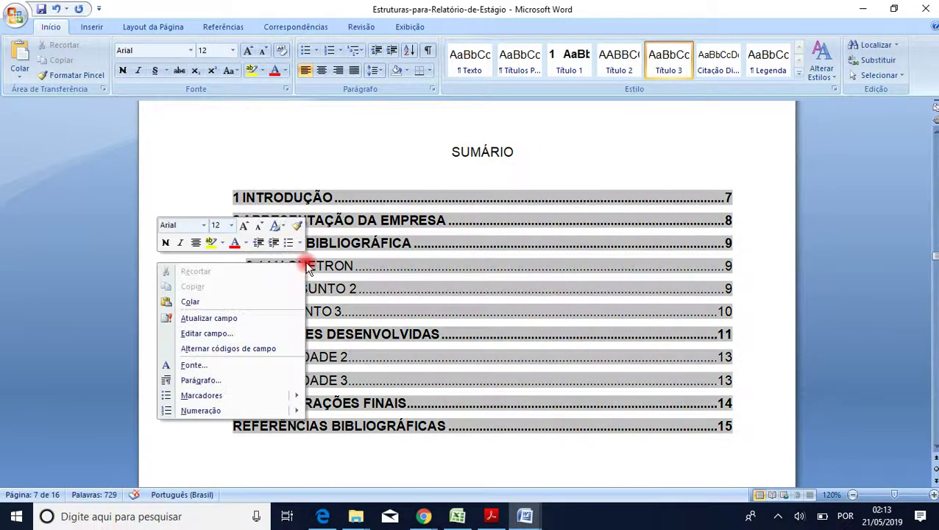
{"action": "left_click", "coordinate": [213, 321]}
{"action": "left_click", "coordinate": [441, 257]}
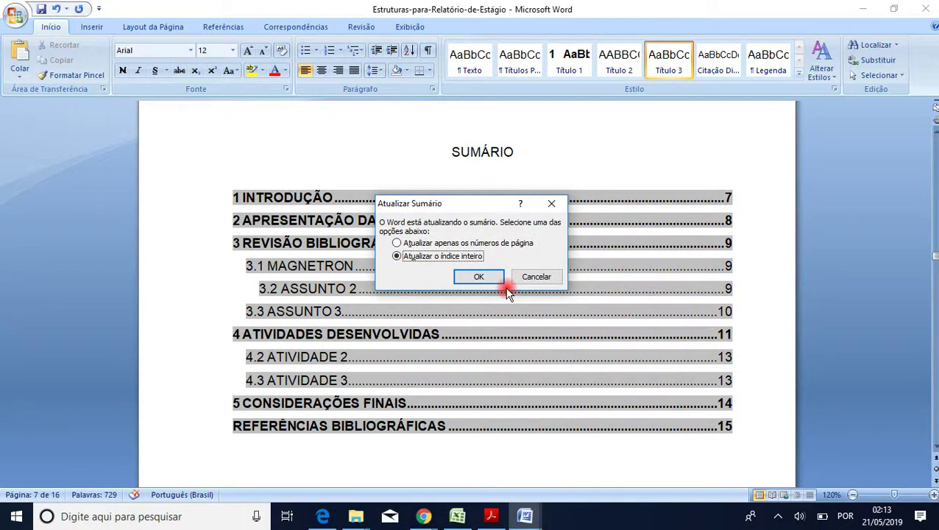
{"action": "left_click", "coordinate": [480, 276]}
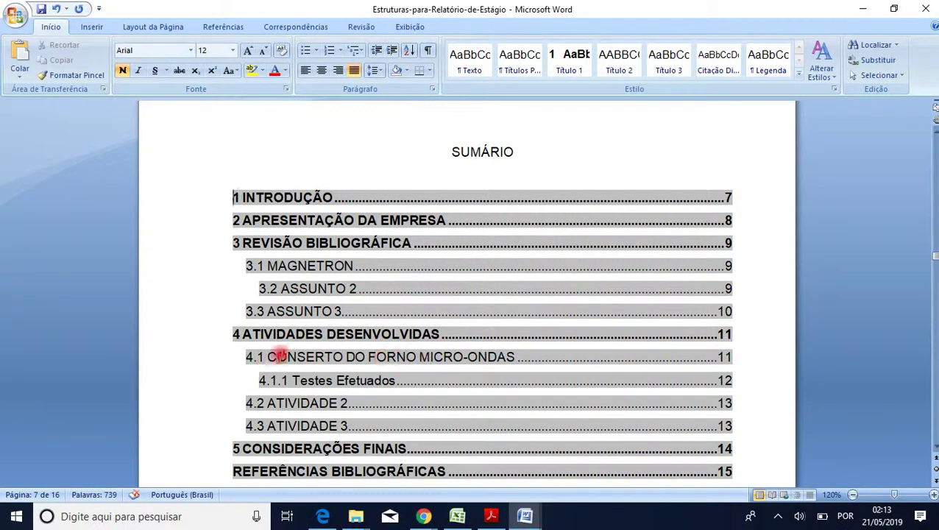
{"action": "left_click", "coordinate": [471, 152]}
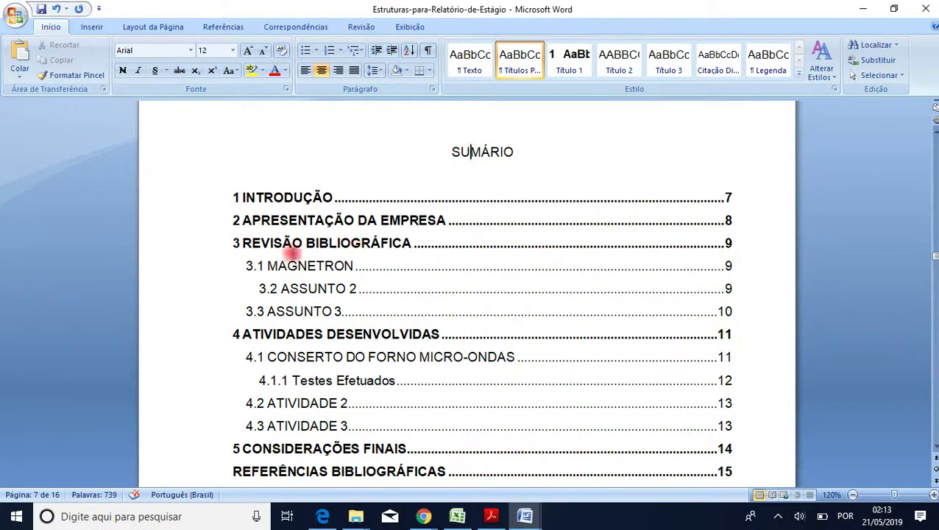
Review the SUMÁRIO entries, the chapter 3 content and the 4.1 text, including the abbreviation in "ordem de serviço (OS)"
{"action": "scroll", "coordinate": [293, 252], "scroll_direction": "down", "scroll_amount": 3}
{"action": "scroll", "coordinate": [293, 253], "scroll_direction": "up", "scroll_amount": 2}
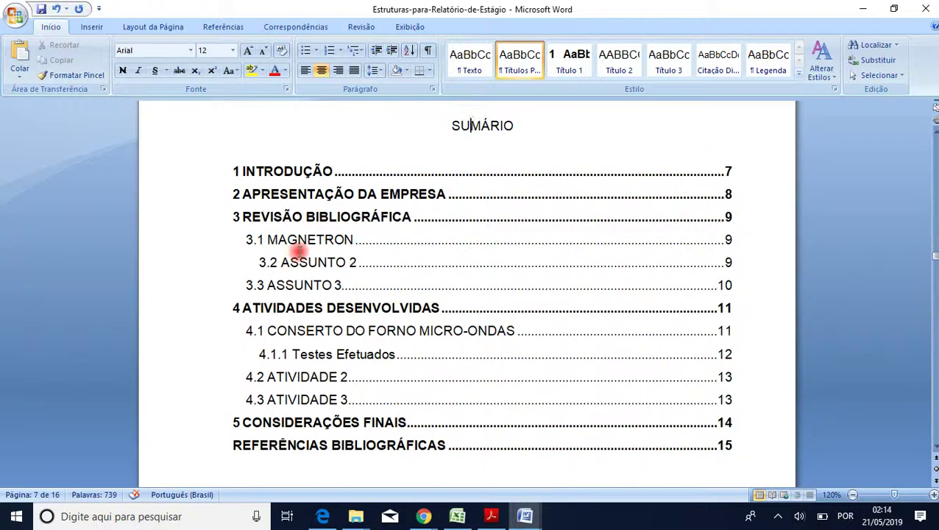
{"action": "scroll", "coordinate": [300, 251], "scroll_direction": "down", "scroll_amount": 2}
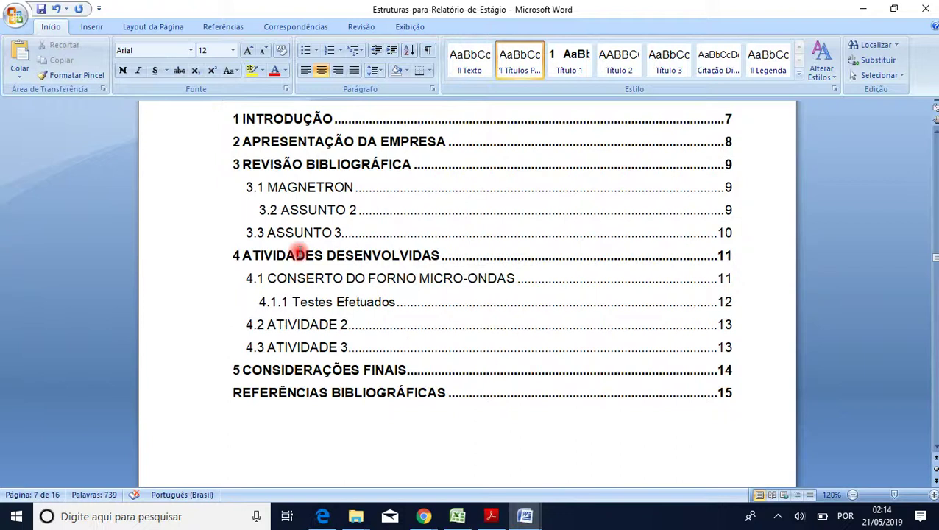
{"action": "scroll", "coordinate": [316, 237], "scroll_direction": "down", "scroll_amount": 20}
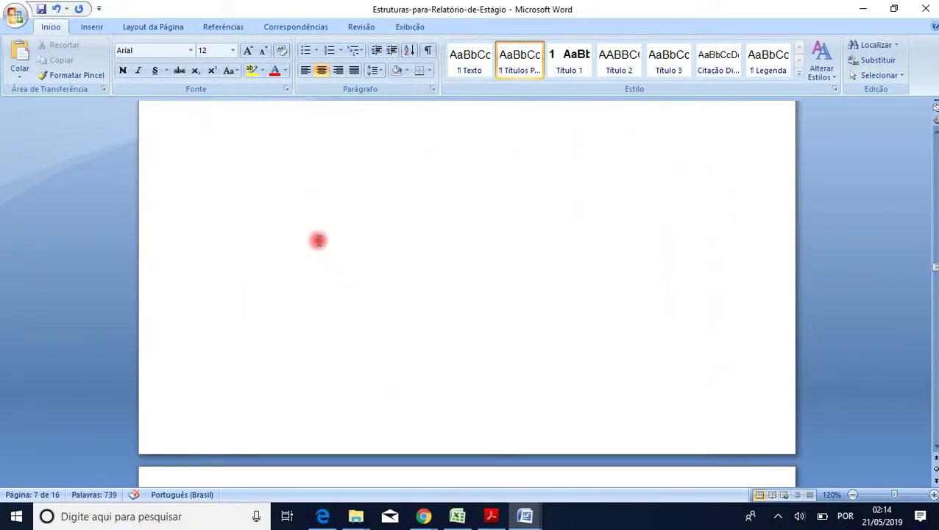
{"action": "scroll", "coordinate": [322, 237], "scroll_direction": "down", "scroll_amount": 20}
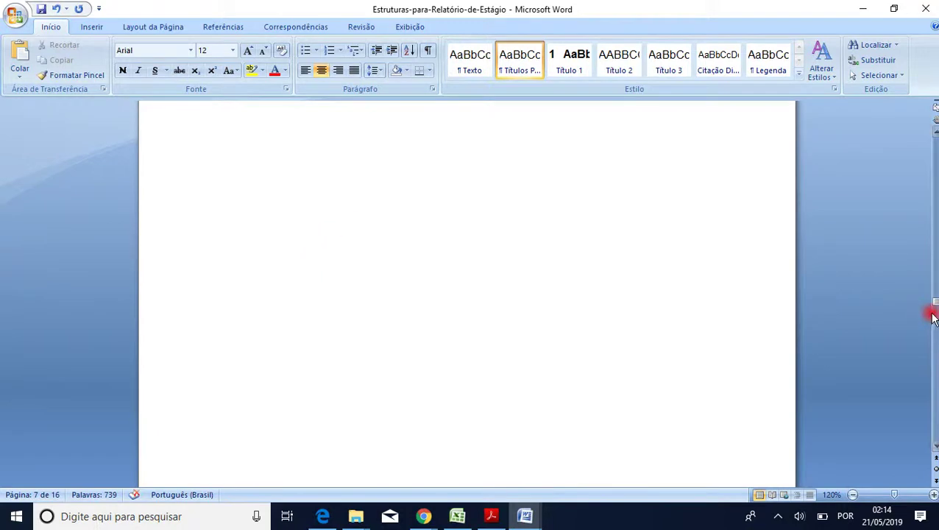
{"action": "left_click_drag", "start_coordinate": [935, 302], "coordinate": [934, 312]}
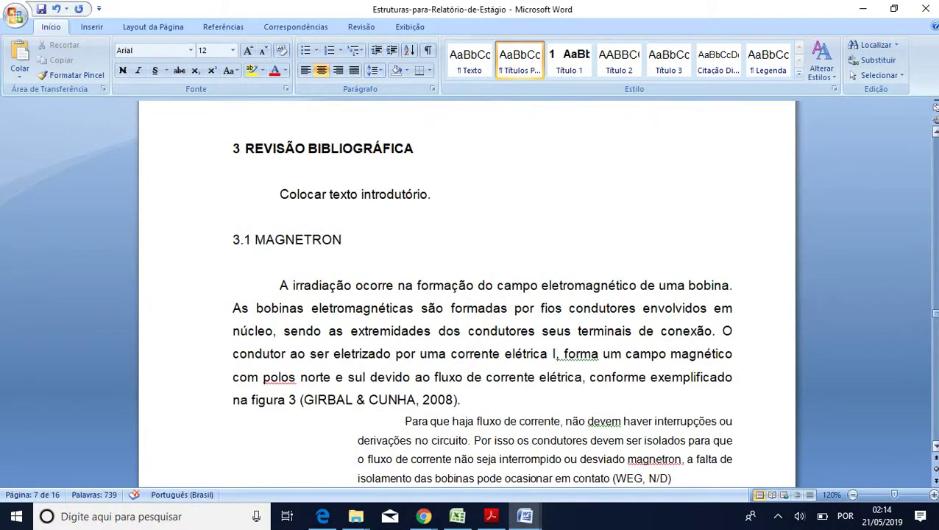
{"action": "left_click", "coordinate": [240, 309]}
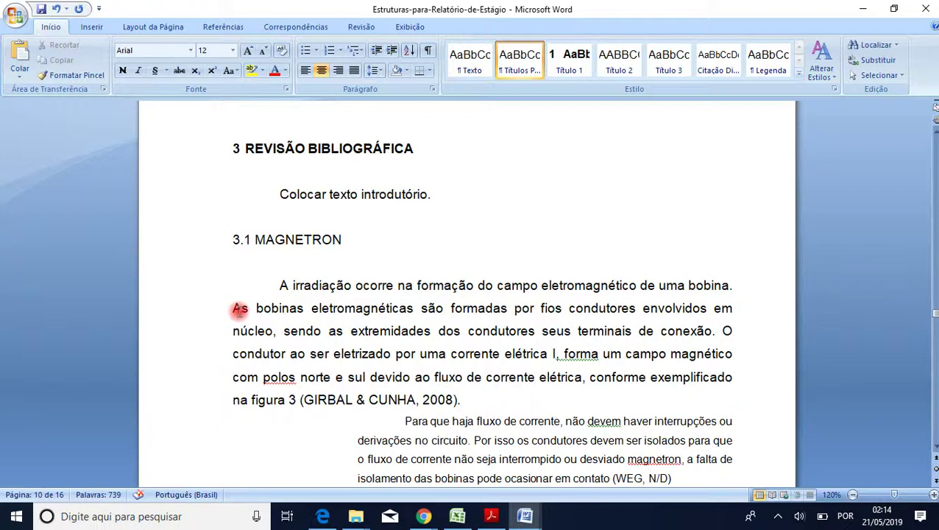
{"action": "scroll", "coordinate": [240, 309], "scroll_direction": "down", "scroll_amount": 9}
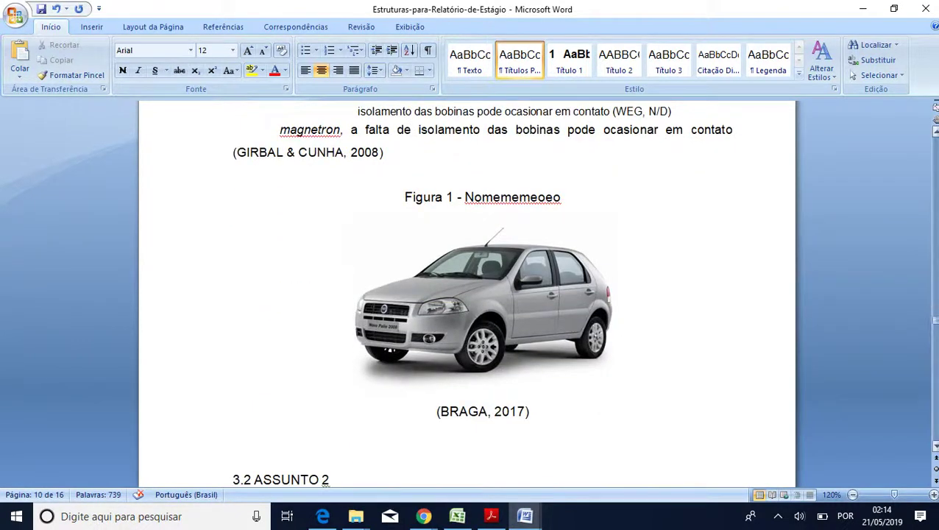
{"action": "left_click_drag", "start_coordinate": [935, 318], "coordinate": [935, 330]}
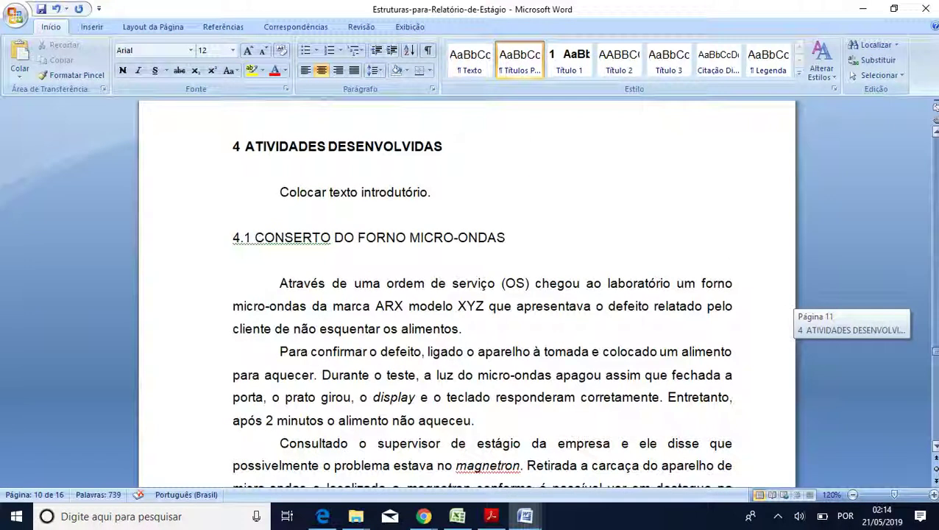
{"action": "scroll", "coordinate": [215, 182], "scroll_direction": "down", "scroll_amount": 3}
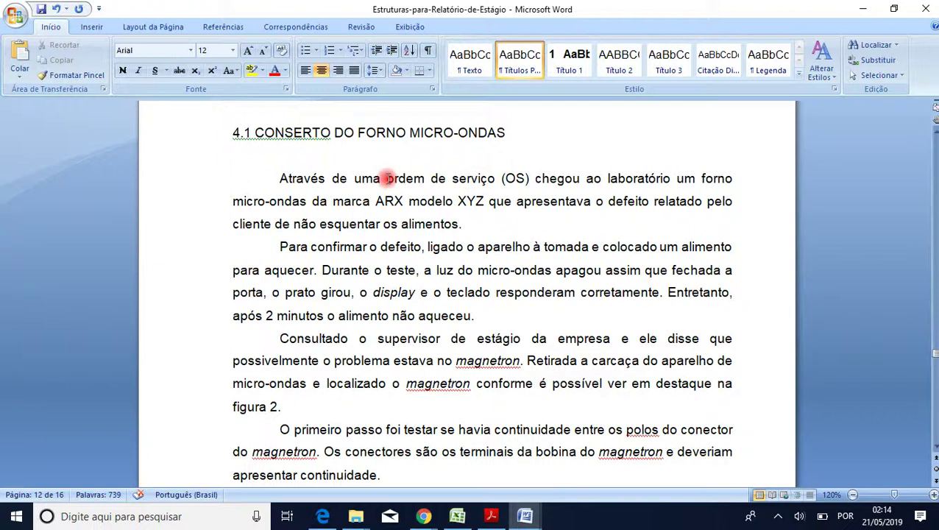
{"action": "left_click_drag", "start_coordinate": [386, 178], "coordinate": [529, 180]}
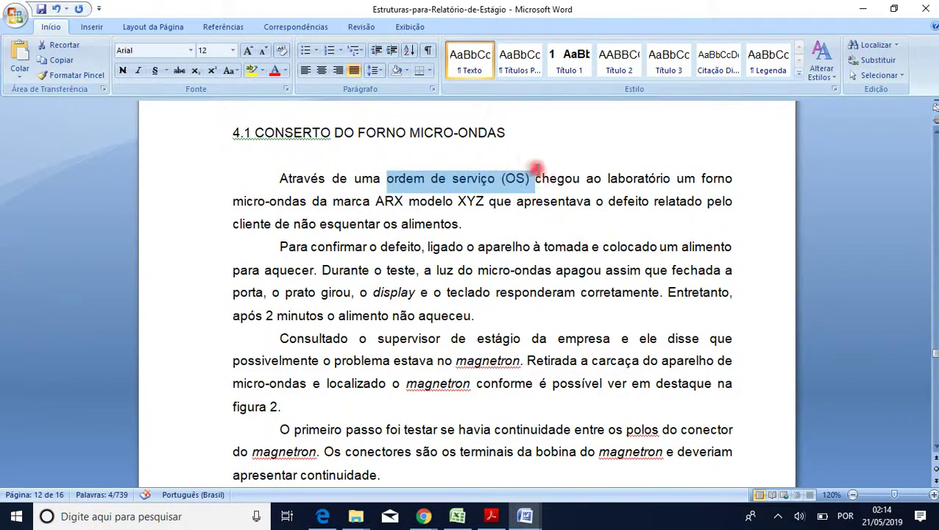
{"action": "scroll", "coordinate": [487, 317], "scroll_direction": "down", "scroll_amount": 3}
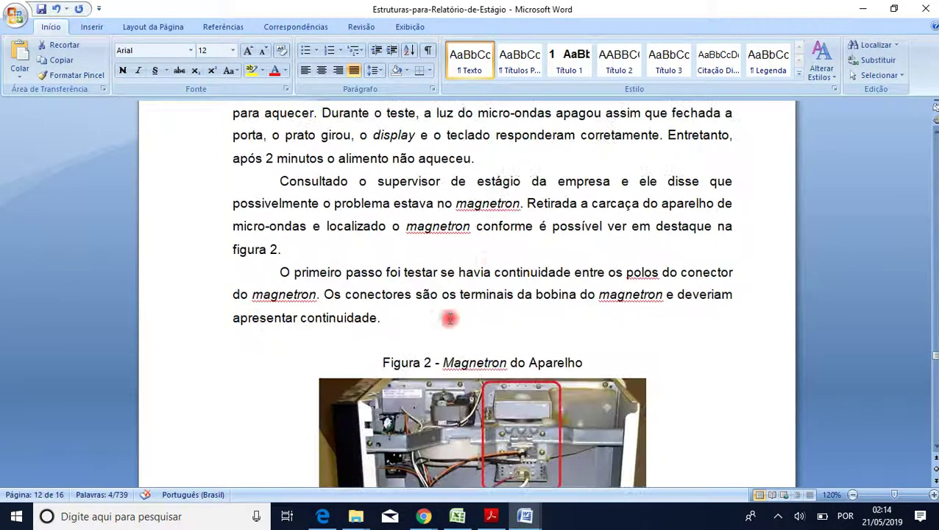
{"action": "left_click", "coordinate": [385, 317]}
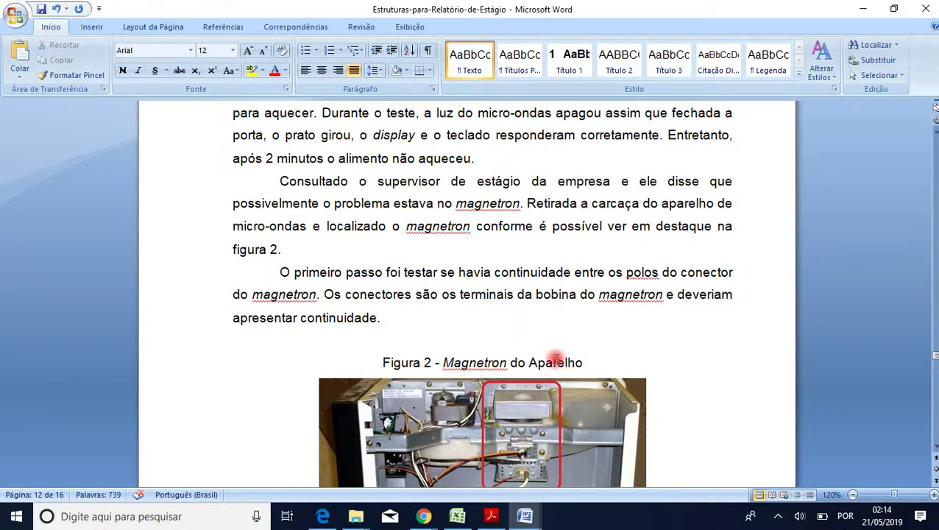
Try adding CONFORME OS to the heading 4.2 ATIVIDADE 2 and cut the heading back to 4.2 ATIVIDADE
{"action": "scroll", "coordinate": [523, 321], "scroll_direction": "down", "scroll_amount": 20}
{"action": "scroll", "coordinate": [490, 313], "scroll_direction": "down", "scroll_amount": 15}
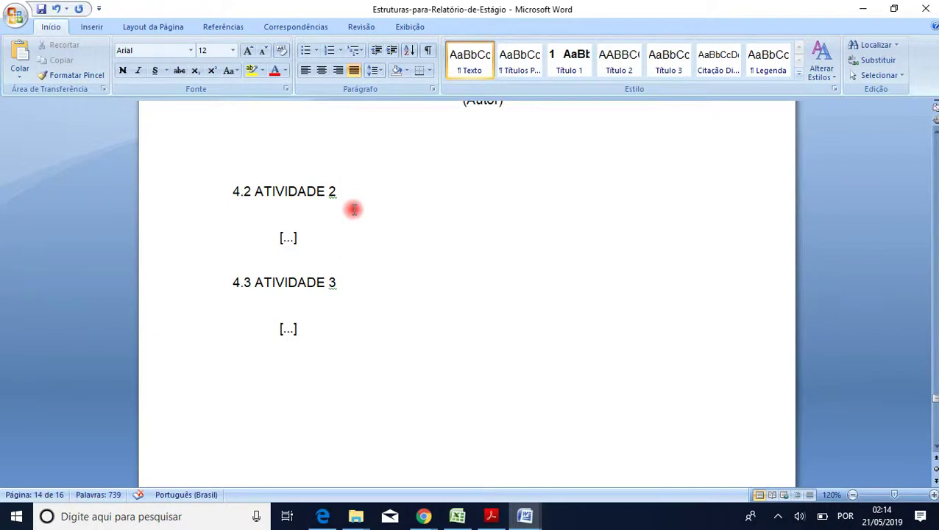
{"action": "left_click", "coordinate": [365, 192]}
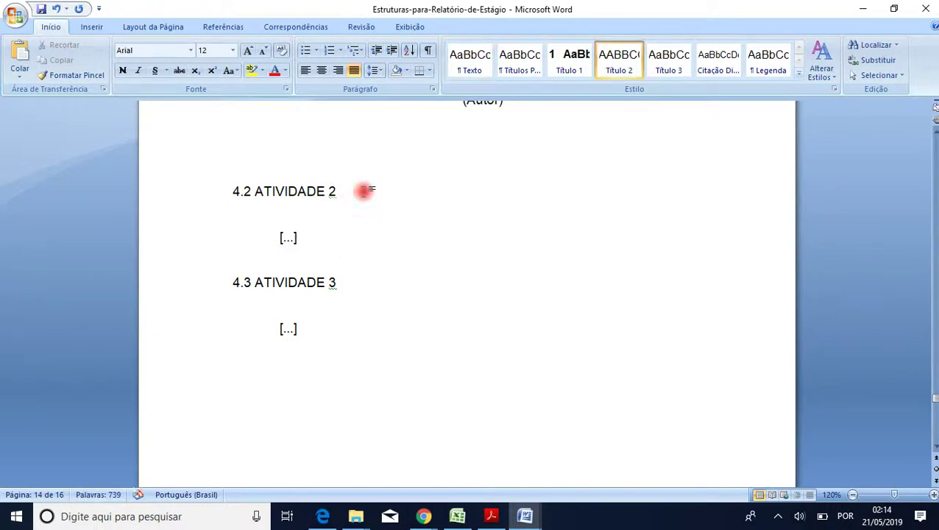
{"action": "type", "text": "CONFORME"}
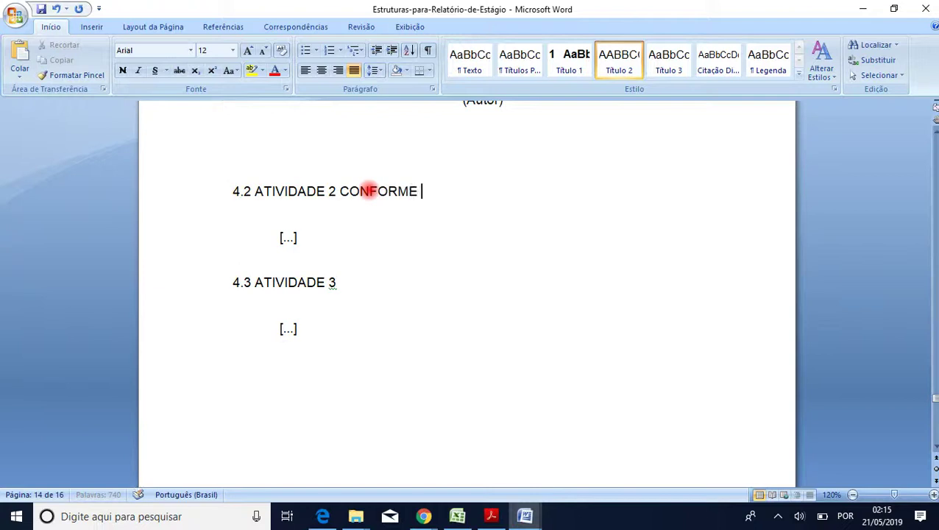
{"action": "type", "text": " OS"}
{"action": "key", "text": "BackSpace"}
{"action": "key", "text": "BackSpace"}
{"action": "key", "text": "BackSpace"}
{"action": "key", "text": "BackSpace"}
{"action": "key", "text": "BackSpace"}
{"action": "key", "text": "BackSpace"}
{"action": "key", "text": "BackSpace"}
{"action": "key", "text": "BackSpace"}
{"action": "key", "text": "BackSpace"}
{"action": "key", "text": "BackSpace"}
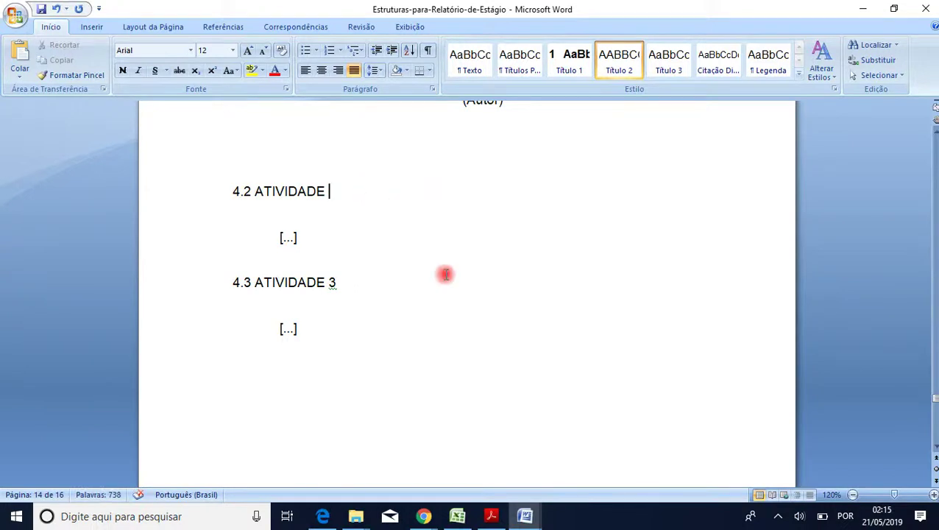
Mark OS in the first 4.1 paragraph as an index entry with subentry Ordem de Serviço, and hide the formatting marks
{"action": "scroll", "coordinate": [445, 274], "scroll_direction": "up", "scroll_amount": 4}
{"action": "scroll", "coordinate": [445, 275], "scroll_direction": "up", "scroll_amount": 15}
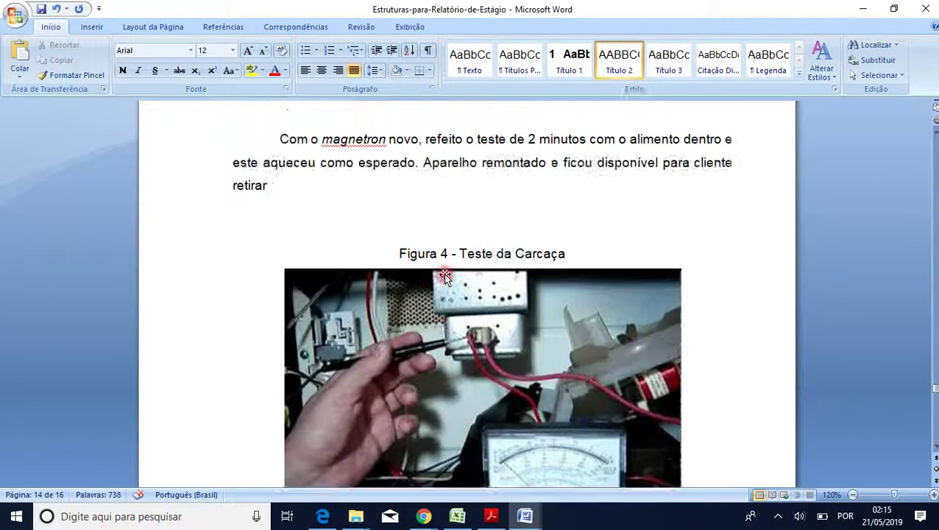
{"action": "scroll", "coordinate": [445, 274], "scroll_direction": "up", "scroll_amount": 9}
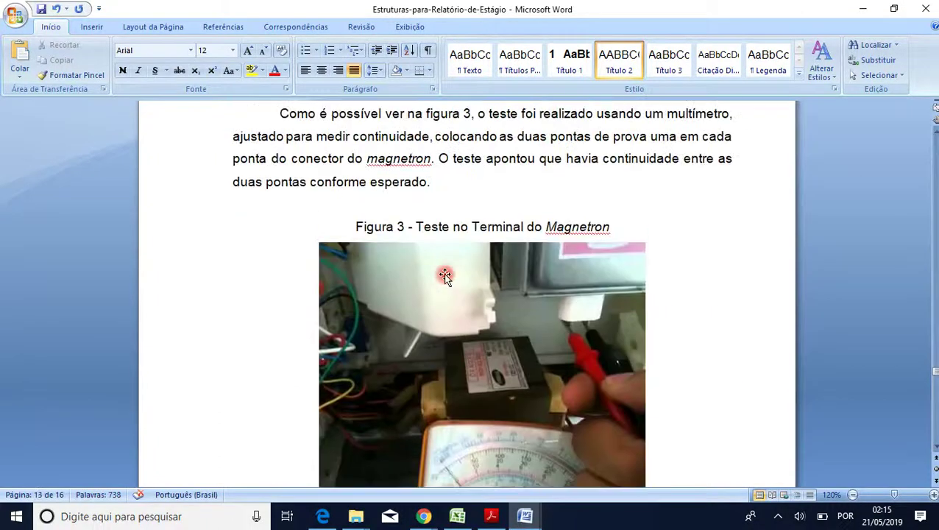
{"action": "scroll", "coordinate": [446, 275], "scroll_direction": "up", "scroll_amount": 12}
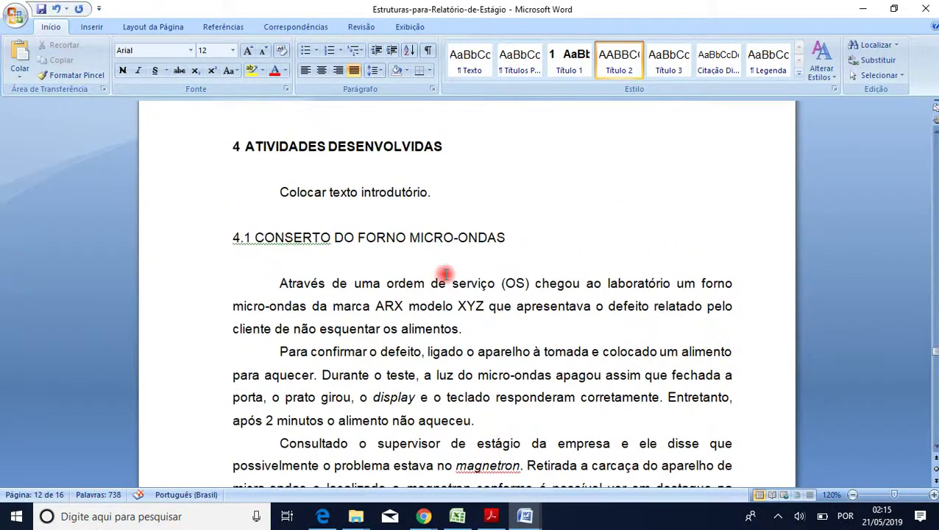
{"action": "scroll", "coordinate": [446, 275], "scroll_direction": "down", "scroll_amount": 1}
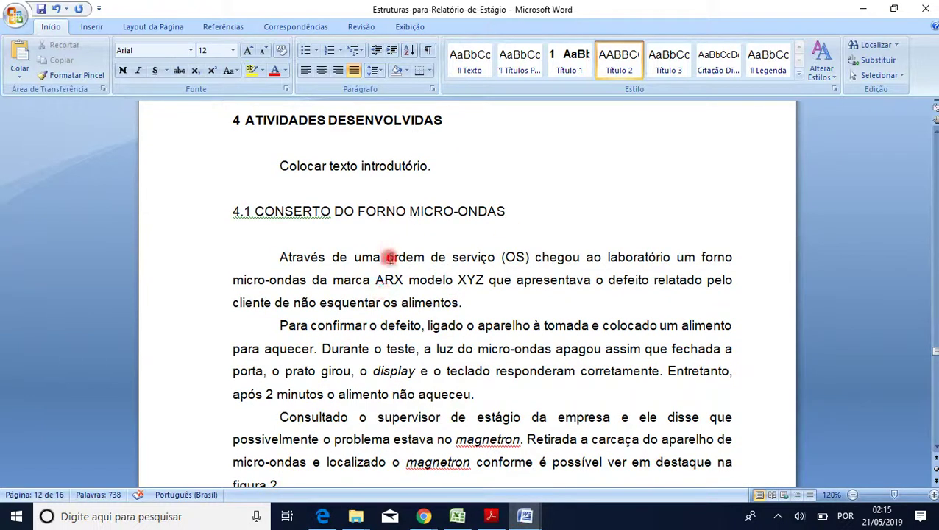
{"action": "left_click_drag", "start_coordinate": [388, 256], "coordinate": [503, 258]}
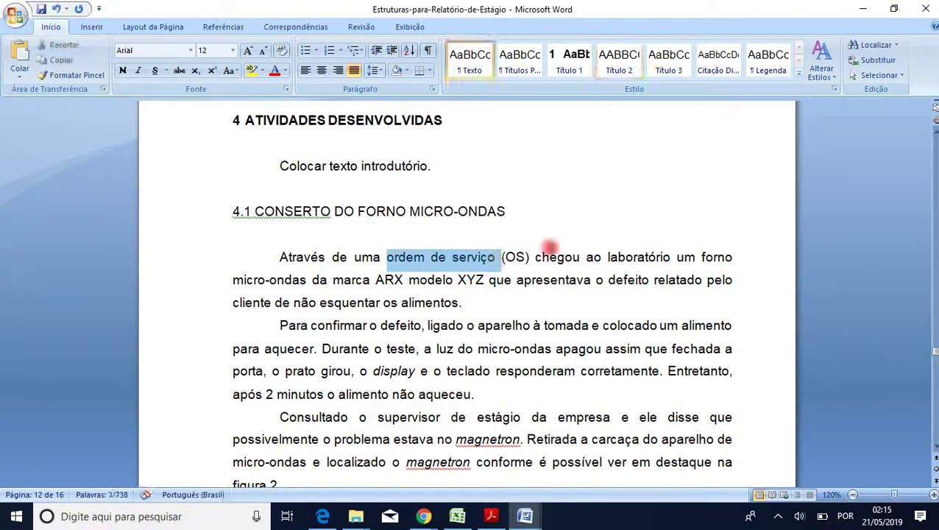
{"action": "key", "text": "Up"}
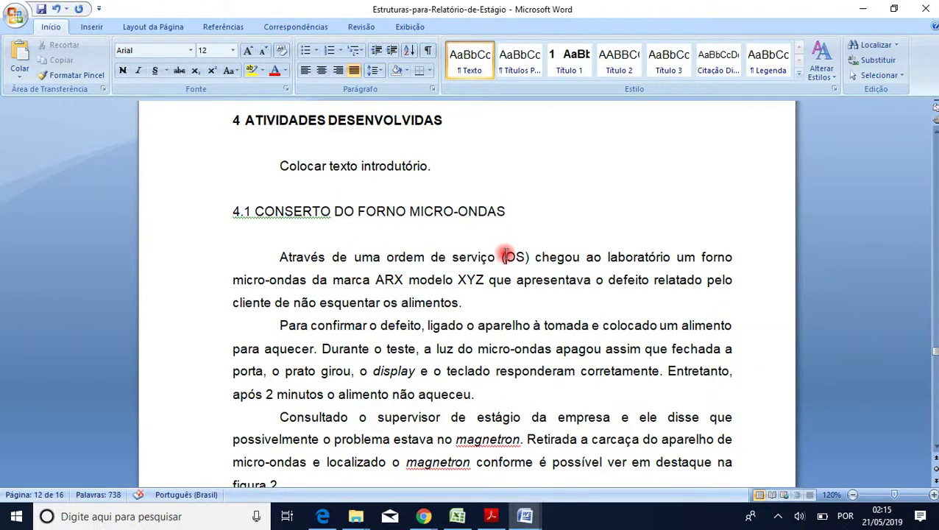
{"action": "left_click_drag", "start_coordinate": [505, 256], "coordinate": [522, 258]}
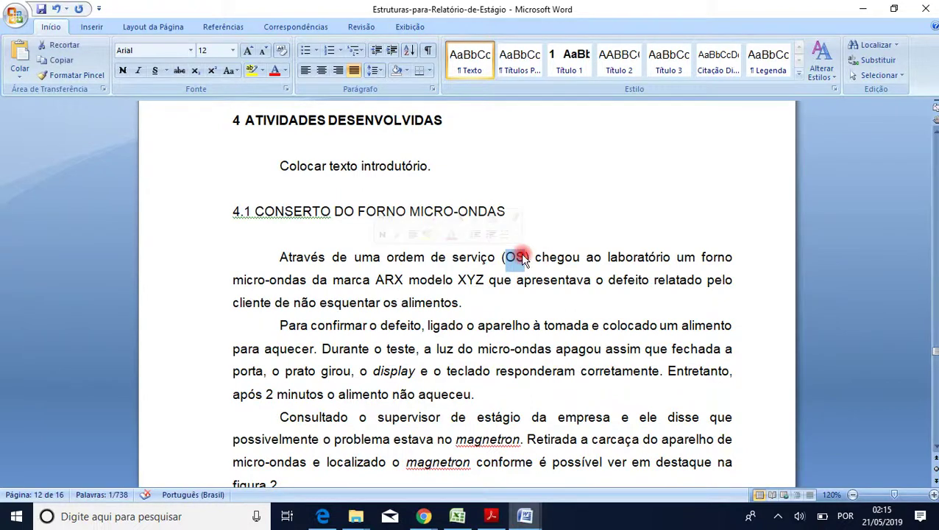
{"action": "left_click", "coordinate": [224, 27]}
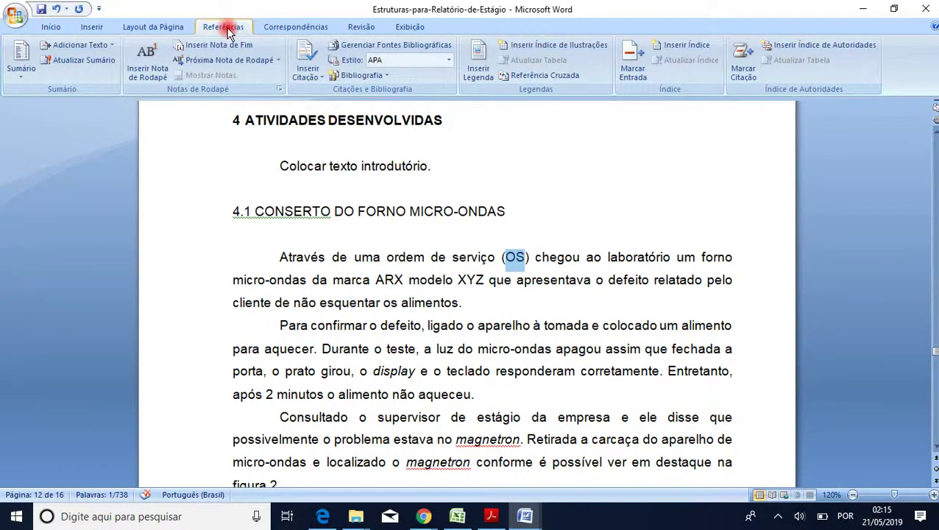
{"action": "left_click", "coordinate": [631, 59]}
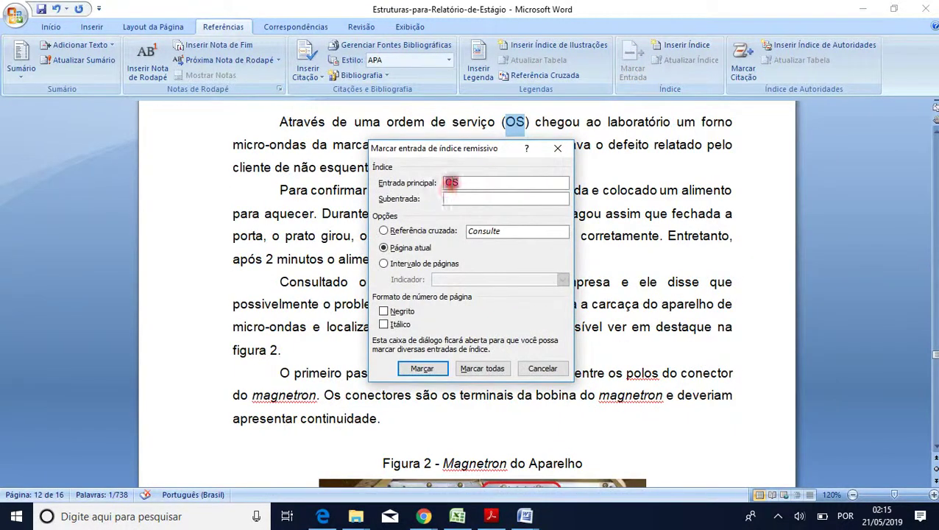
{"action": "left_click_drag", "start_coordinate": [436, 184], "coordinate": [478, 177]}
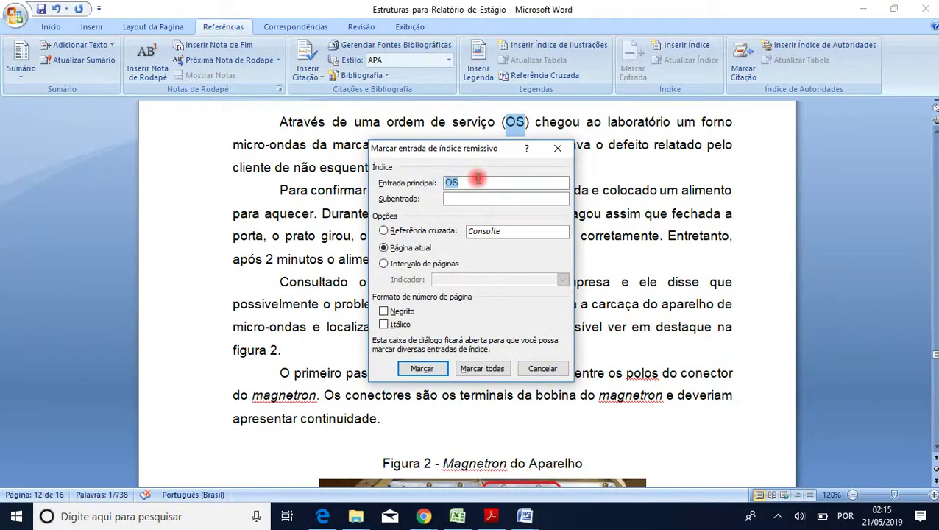
{"action": "left_click", "coordinate": [449, 199]}
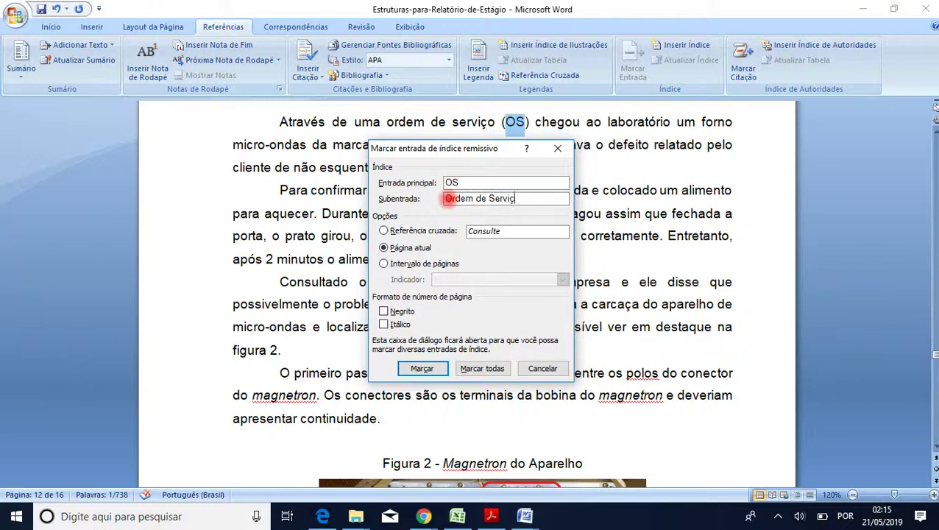
{"action": "left_click", "coordinate": [422, 369]}
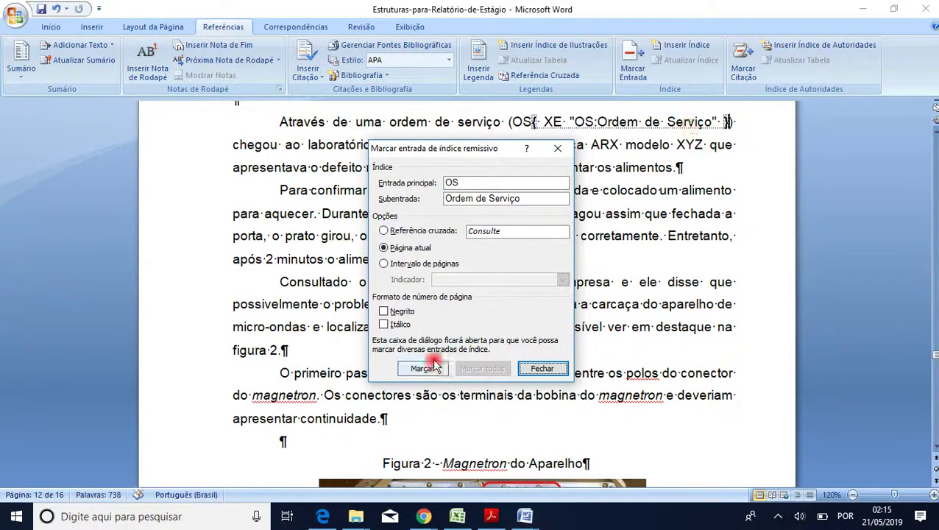
{"action": "left_click", "coordinate": [541, 368]}
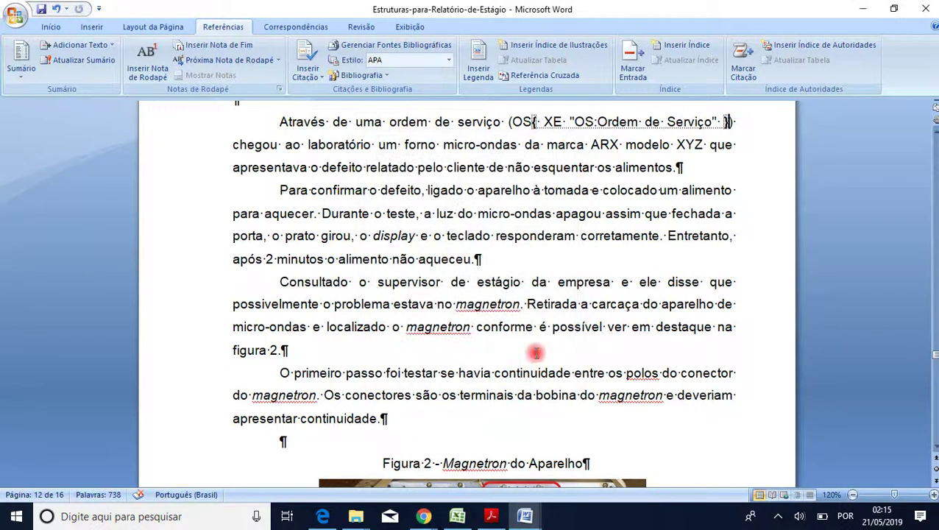
{"action": "left_click", "coordinate": [45, 26]}
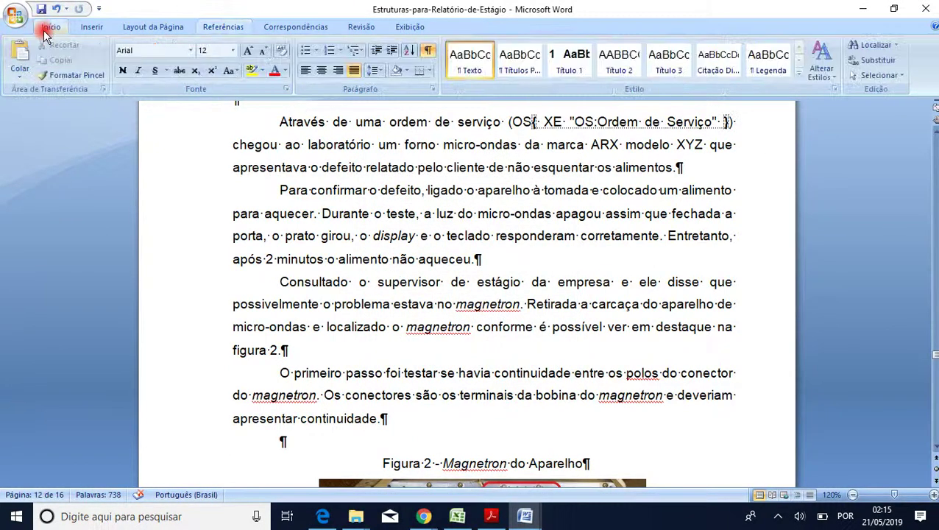
{"action": "left_click", "coordinate": [430, 53]}
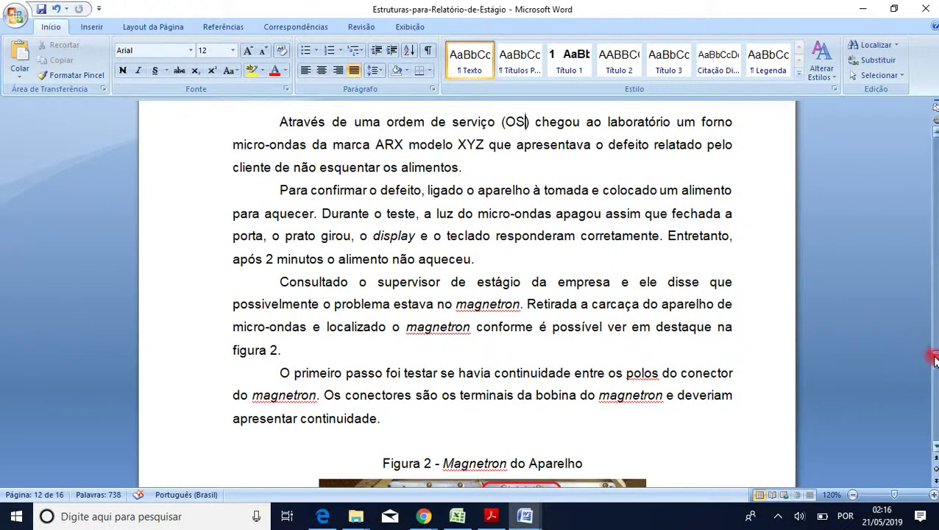
Update the index field under LISTA DE ABREVIAÇÕES, SIGLAS E SIMBOLOS and return to the 4.1.1 Testes Efetuados text
{"action": "left_click_drag", "start_coordinate": [935, 356], "coordinate": [934, 236]}
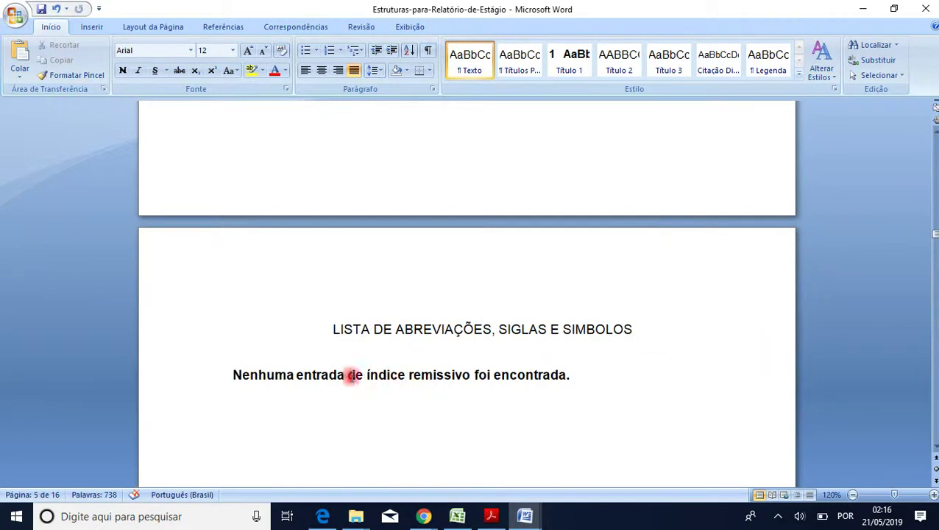
{"action": "right_click", "coordinate": [321, 376]}
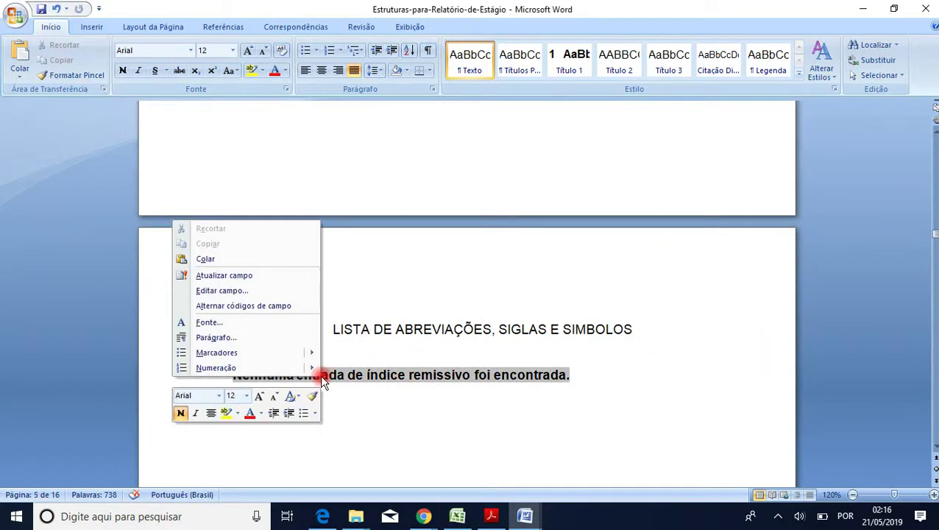
{"action": "left_click", "coordinate": [263, 280]}
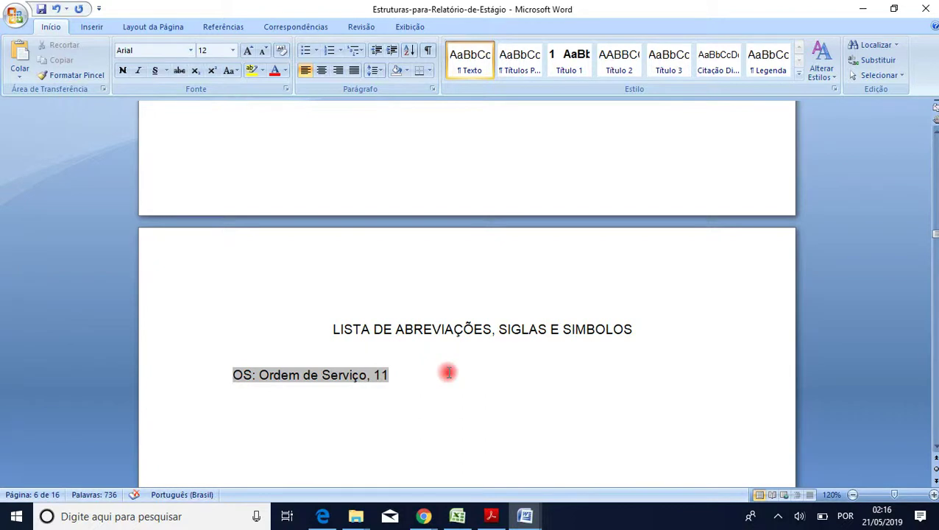
{"action": "scroll", "coordinate": [448, 372], "scroll_direction": "down", "scroll_amount": 8}
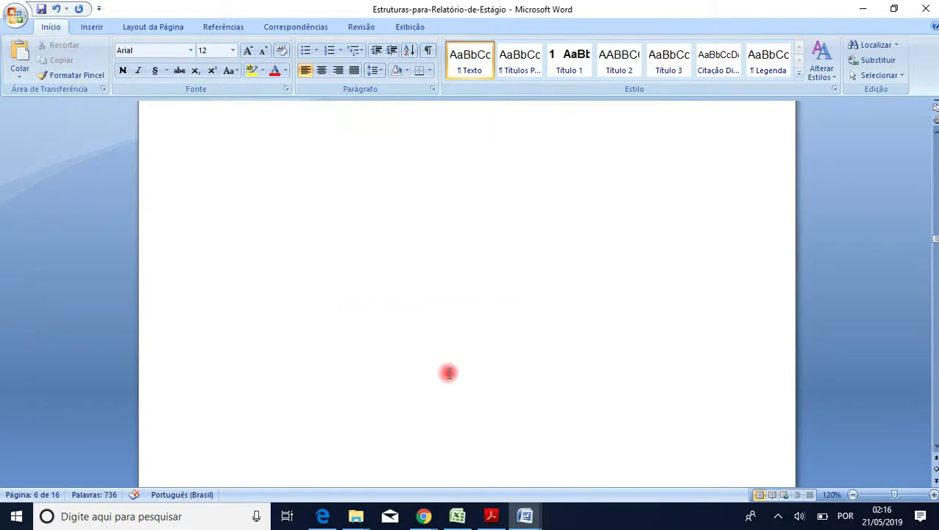
{"action": "left_click", "coordinate": [935, 251]}
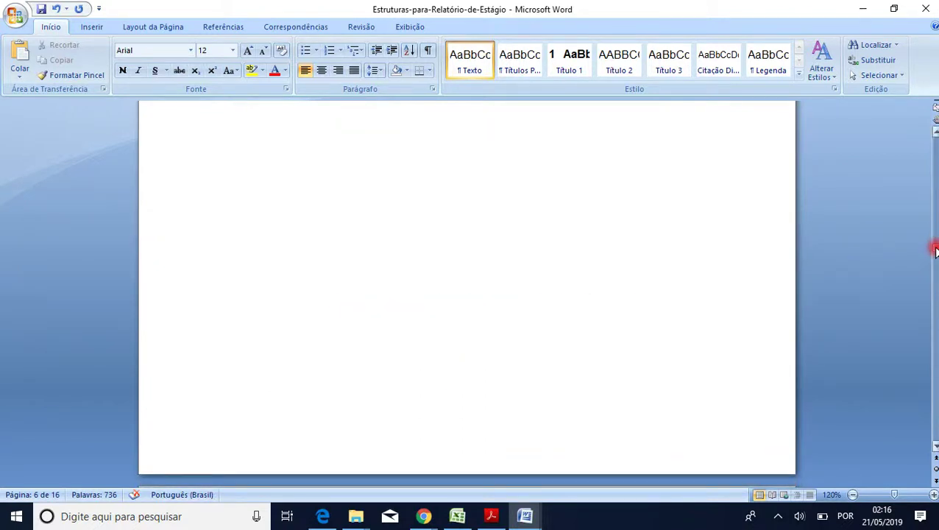
{"action": "left_click_drag", "start_coordinate": [936, 252], "coordinate": [935, 368]}
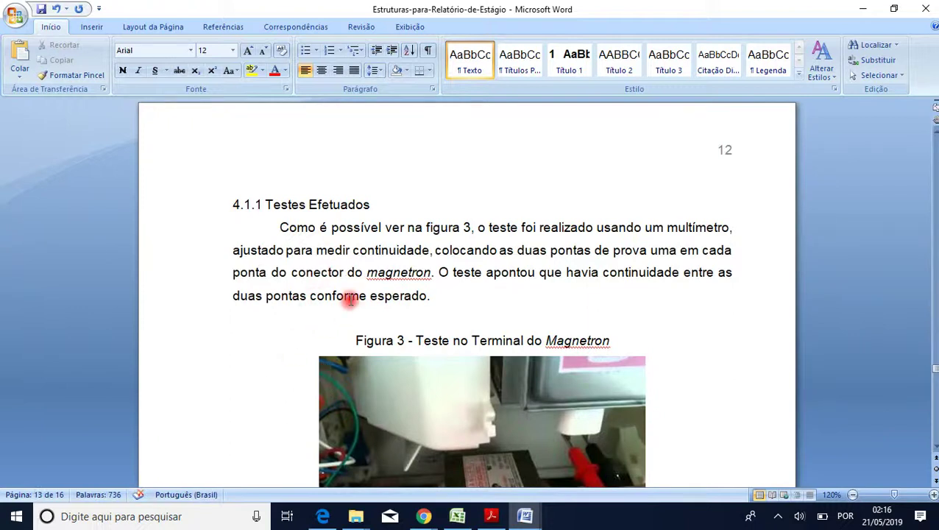
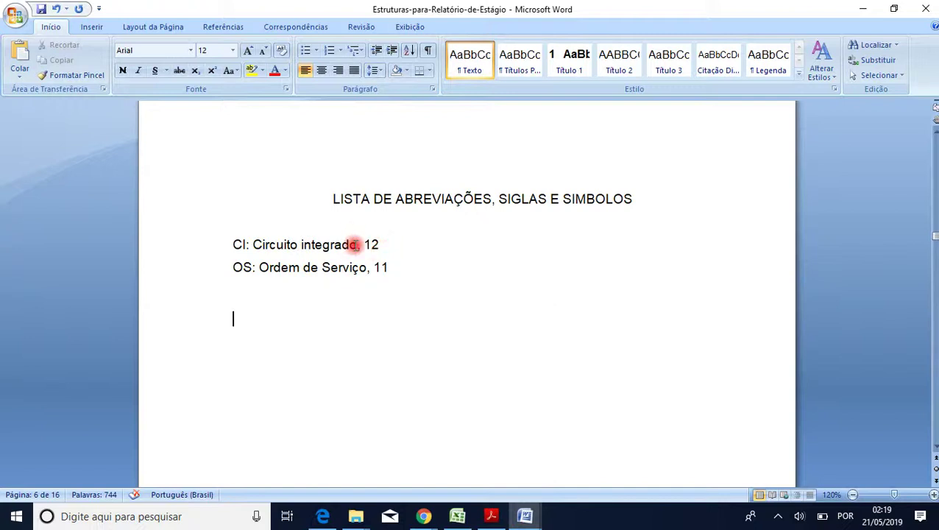
Try replacing "integrado" with "impar" directly in the CI entry of the abbreviations list, and update the index field
{"action": "left_click", "coordinate": [355, 245]}
{"action": "double_click", "coordinate": [307, 243]}
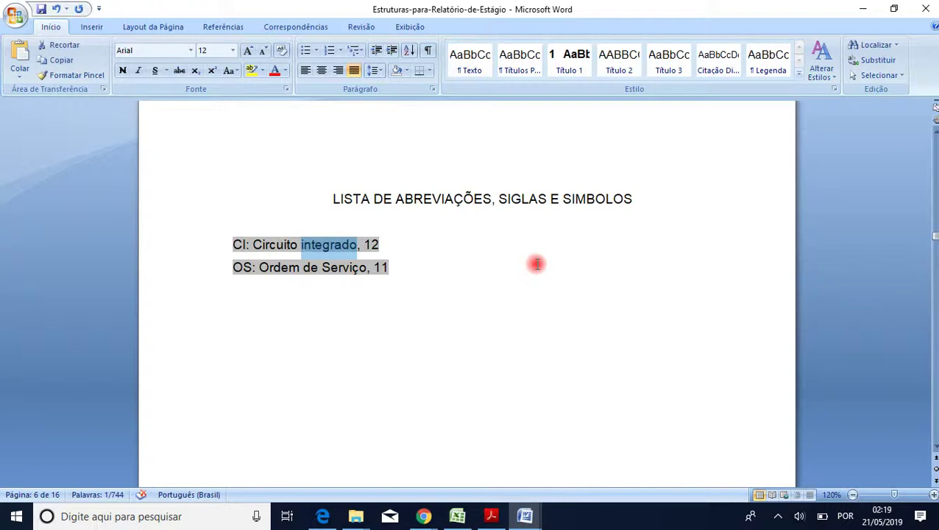
{"action": "key", "text": "Delete"}
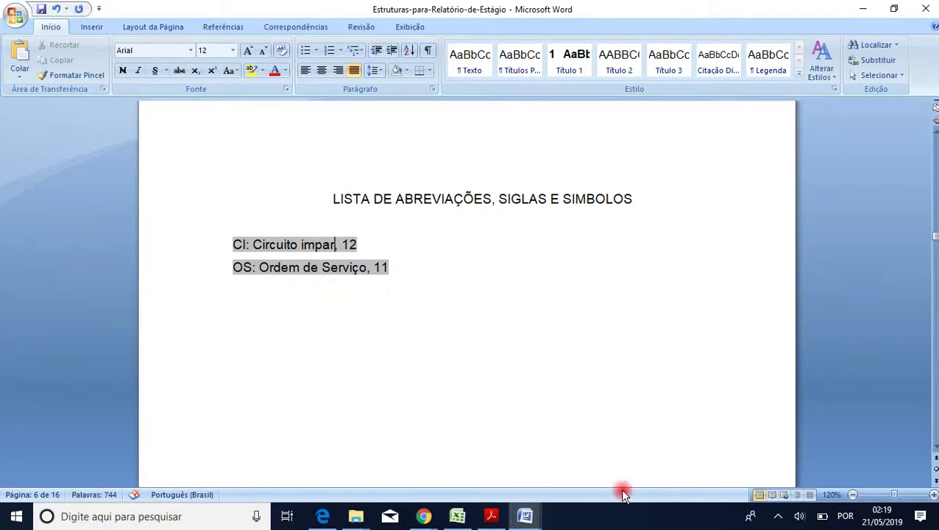
{"action": "left_click", "coordinate": [392, 263]}
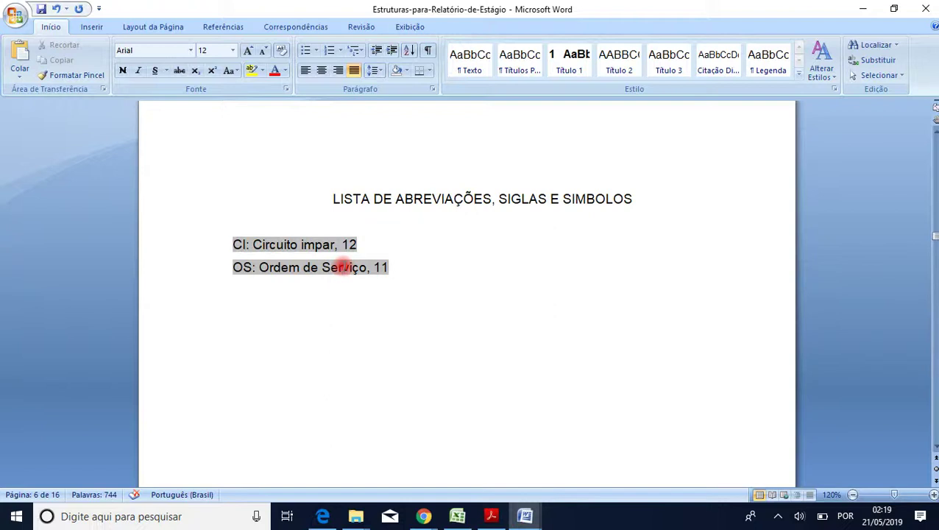
{"action": "double_click", "coordinate": [327, 270]}
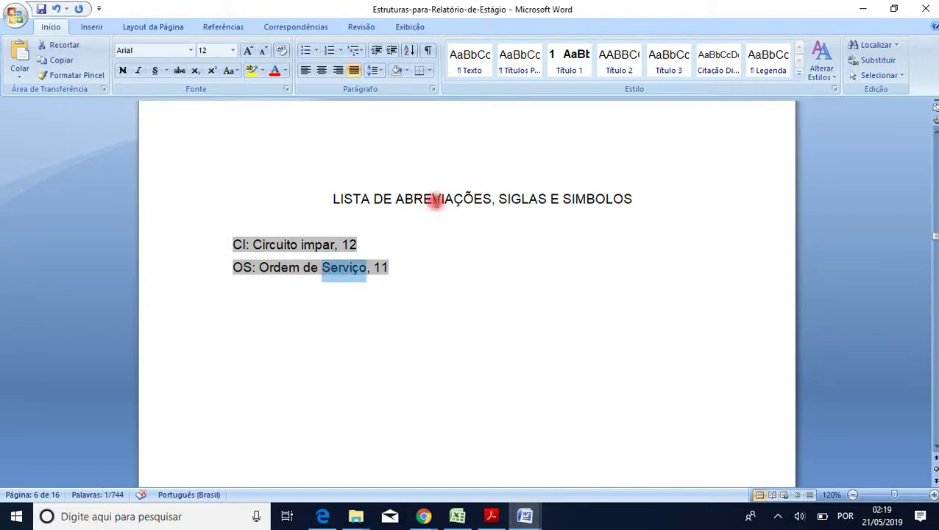
{"action": "left_click", "coordinate": [435, 198]}
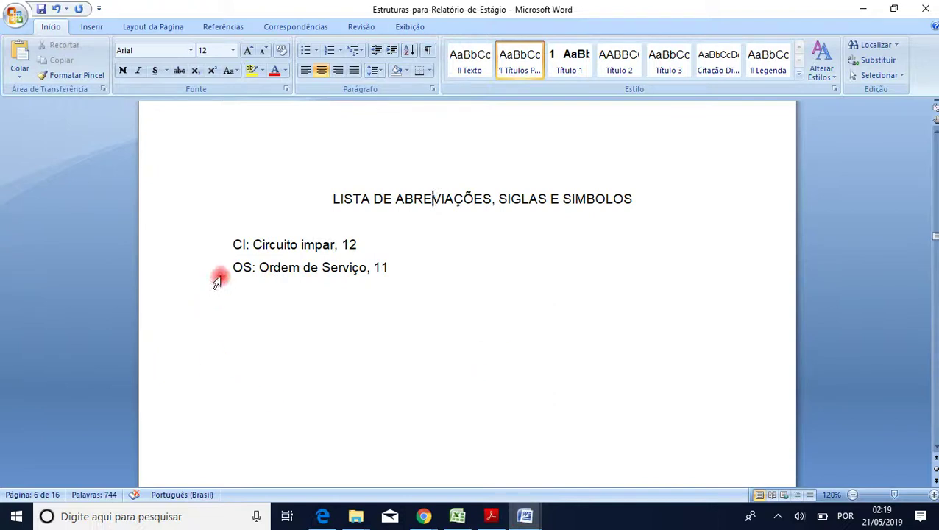
{"action": "right_click", "coordinate": [272, 273]}
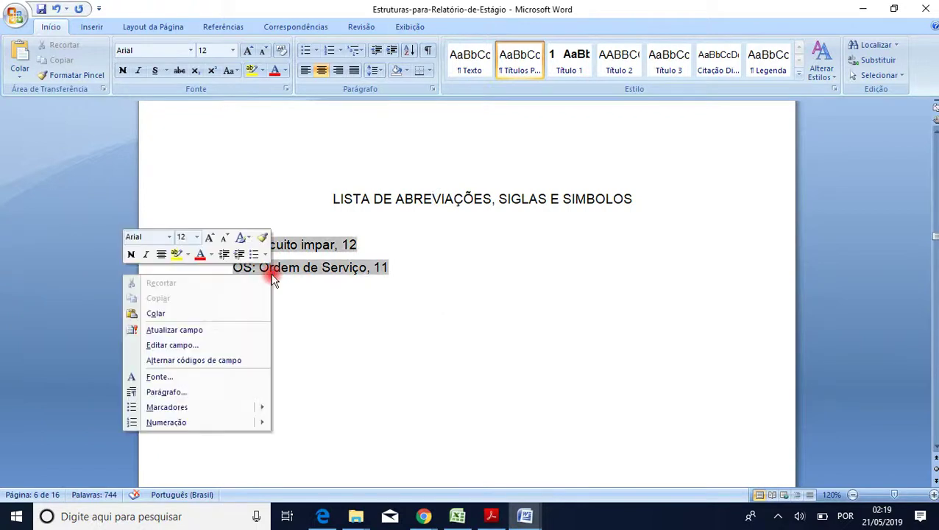
{"action": "left_click", "coordinate": [205, 333]}
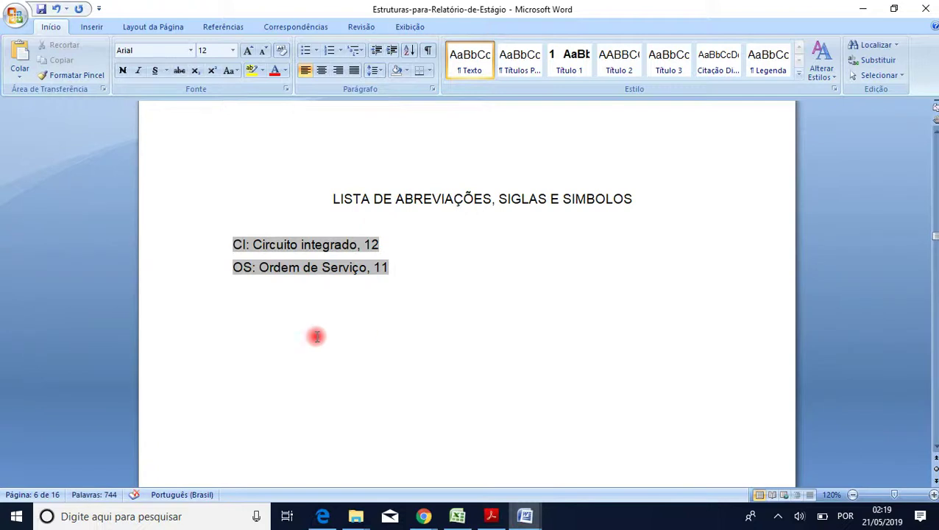
Show the formatting marks at the Circuito integrado (CI) line in section 4.1.1 to expose its index entry code
{"action": "scroll", "coordinate": [515, 361], "scroll_direction": "down", "scroll_amount": 15}
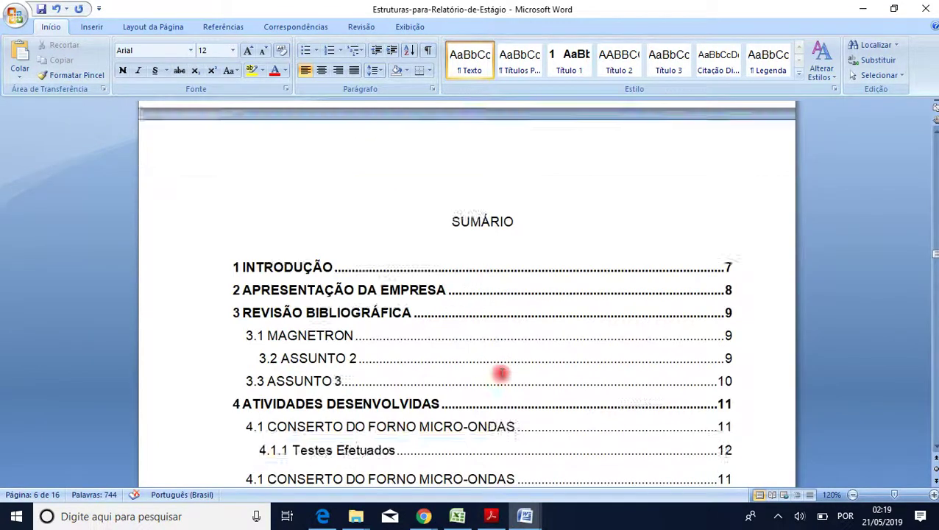
{"action": "scroll", "coordinate": [500, 373], "scroll_direction": "down", "scroll_amount": 10}
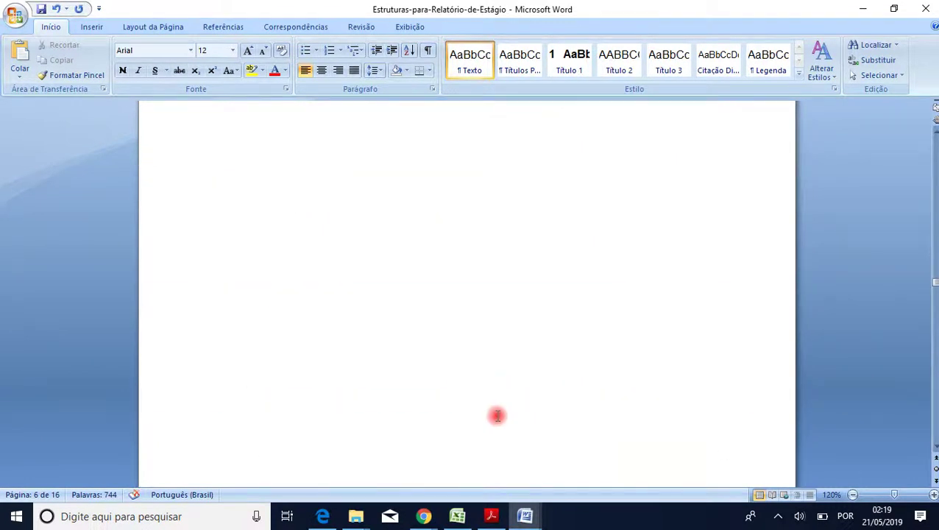
{"action": "left_click_drag", "start_coordinate": [935, 282], "coordinate": [935, 368]}
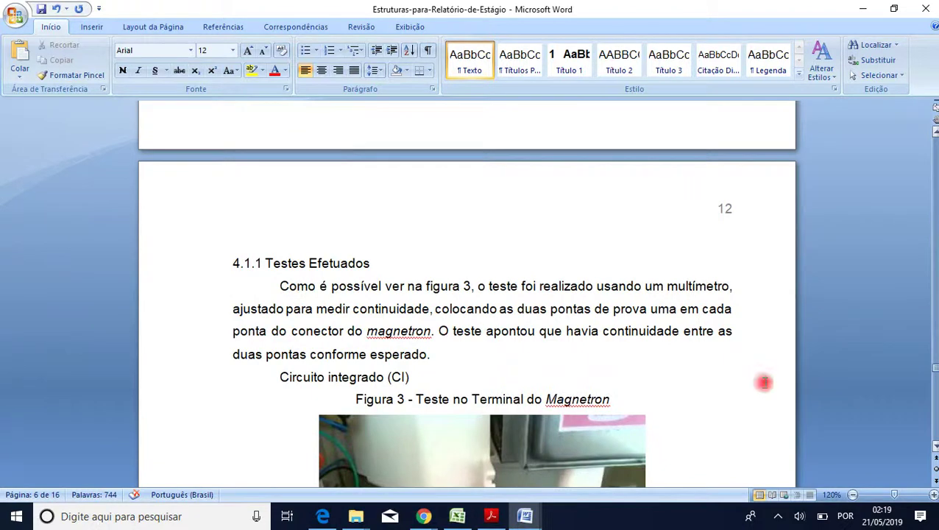
{"action": "left_click", "coordinate": [373, 377]}
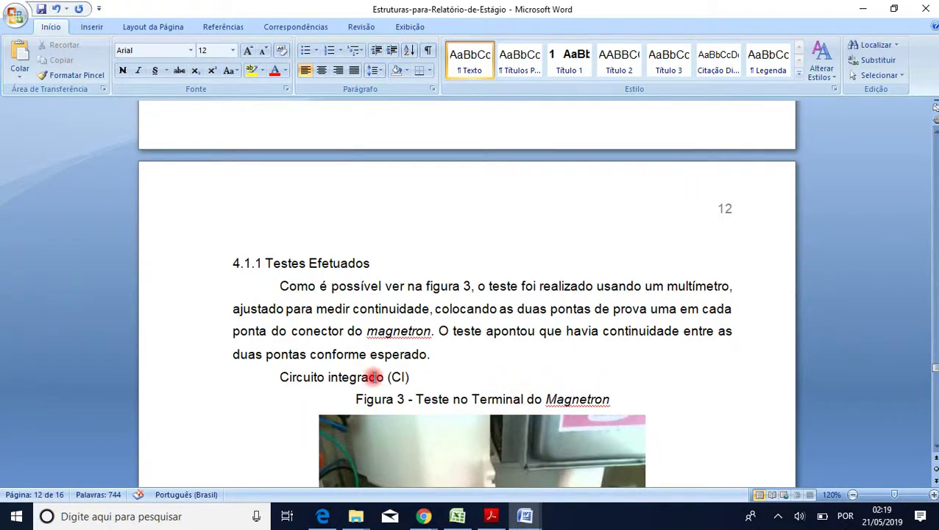
{"action": "scroll", "coordinate": [372, 376], "scroll_direction": "down", "scroll_amount": 1}
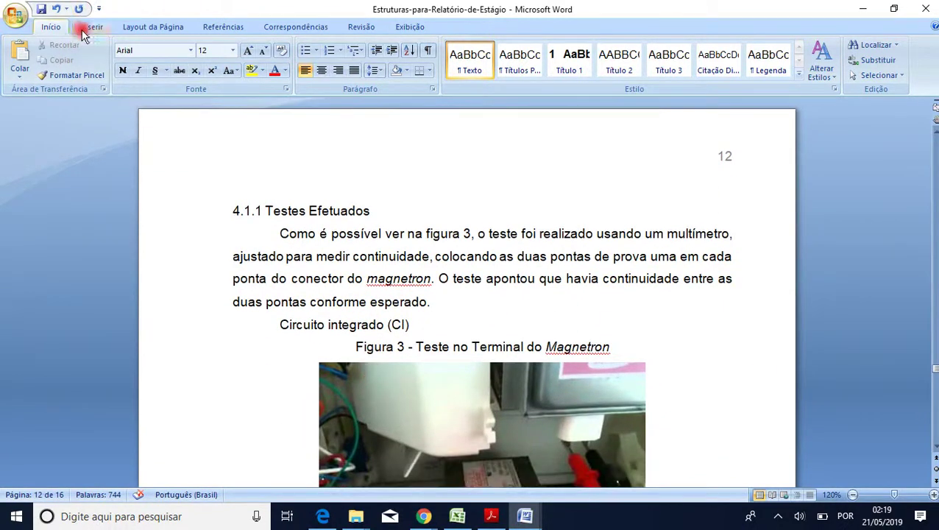
{"action": "left_click", "coordinate": [428, 50]}
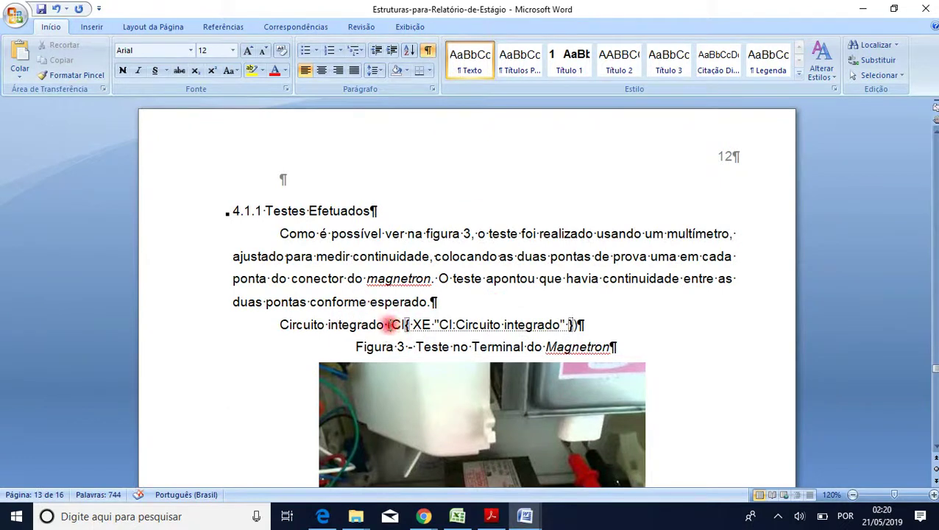
Delete the XE index entry code inside the parentheses of the Circuito integrado (CI) line in section 4.1.1
{"action": "left_click_drag", "start_coordinate": [388, 325], "coordinate": [403, 325]}
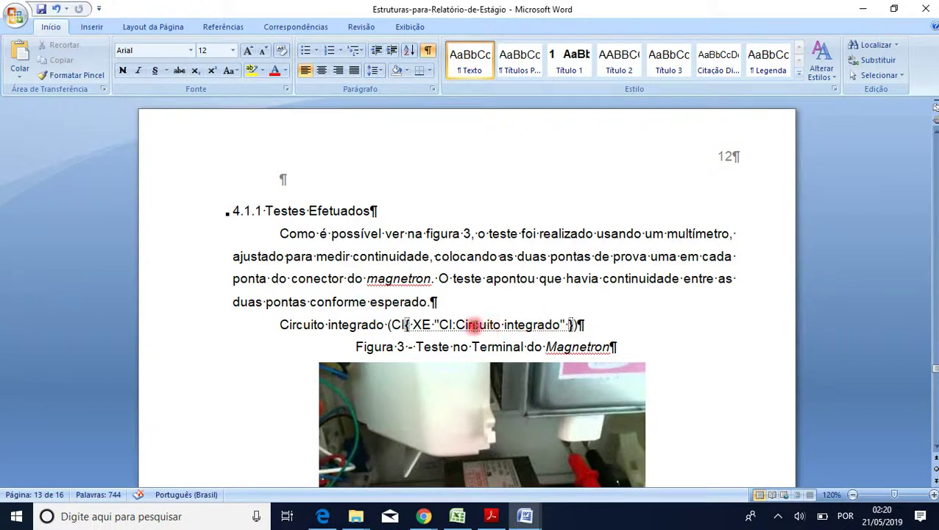
{"action": "left_click_drag", "start_coordinate": [405, 325], "coordinate": [519, 329]}
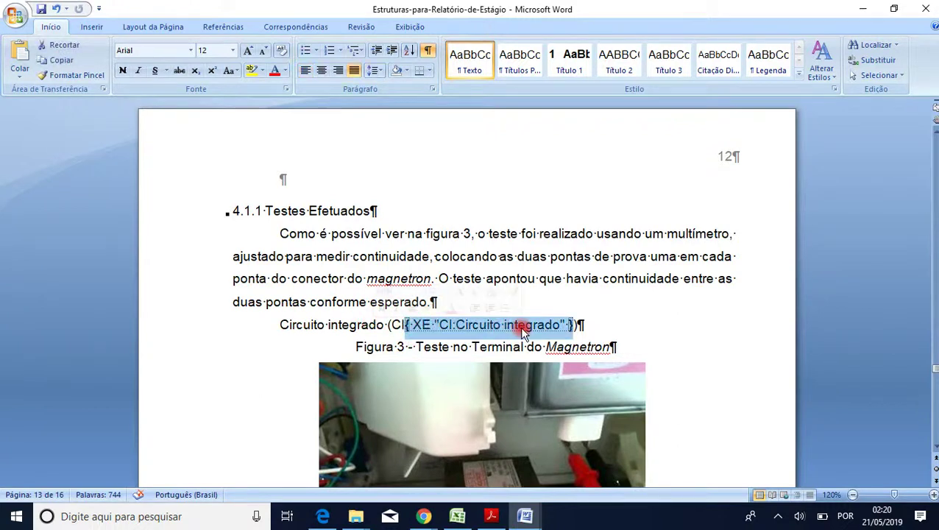
{"action": "key", "text": "Delete"}
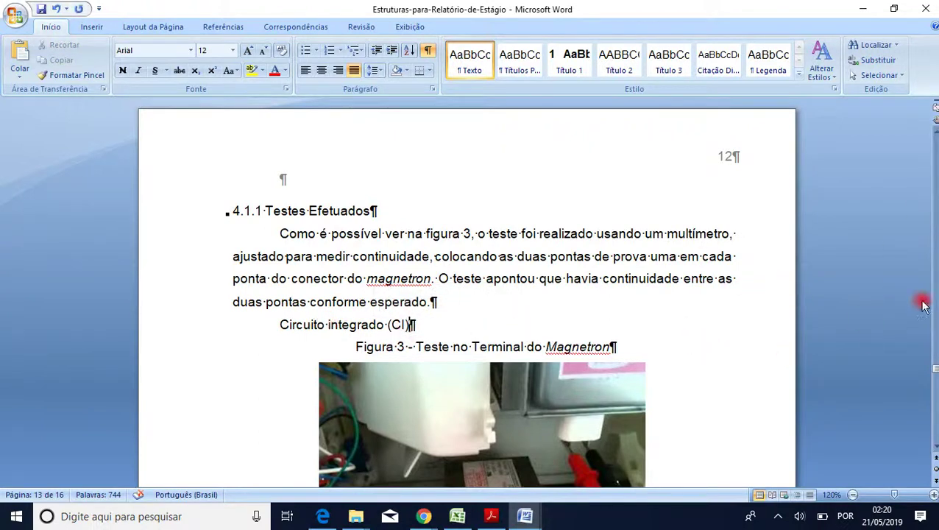
Return to LISTA DE ABREVIAÇÕES, SIGLAS E SIMBOLOS, hide the formatting marks and update the index field
{"action": "left_click_drag", "start_coordinate": [935, 372], "coordinate": [935, 236]}
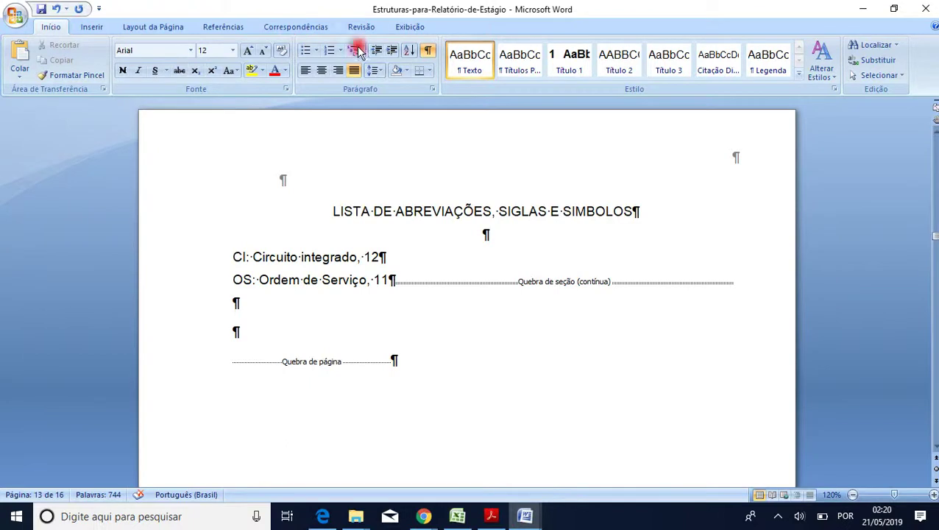
{"action": "left_click", "coordinate": [429, 50]}
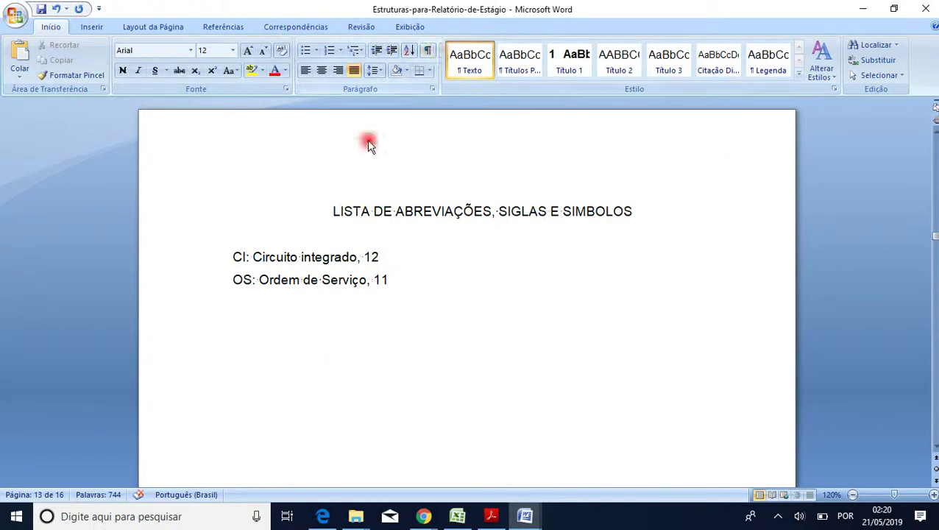
{"action": "right_click", "coordinate": [310, 282]}
{"action": "left_click", "coordinate": [225, 336]}
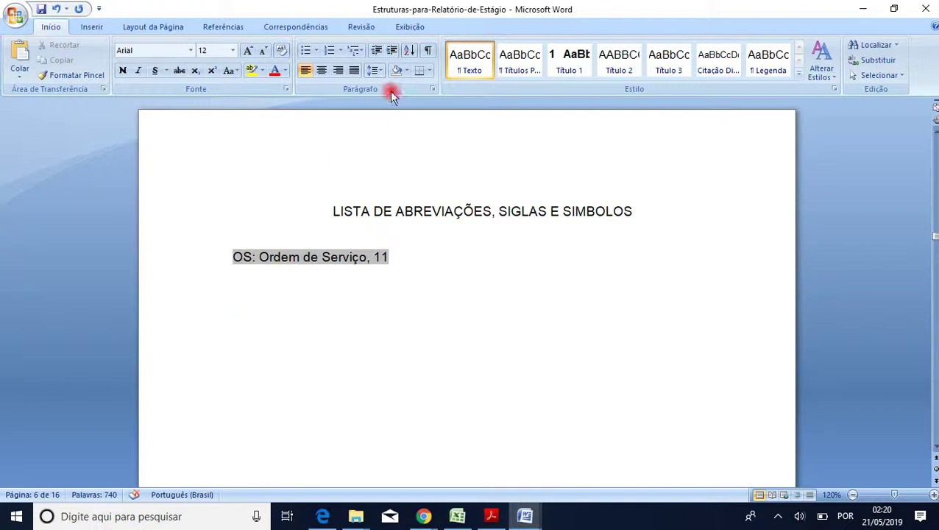
Toggle the formatting marks to examine the page break below the abbreviations list, and look at where the SUMÁRIO page starts
{"action": "left_click", "coordinate": [428, 52]}
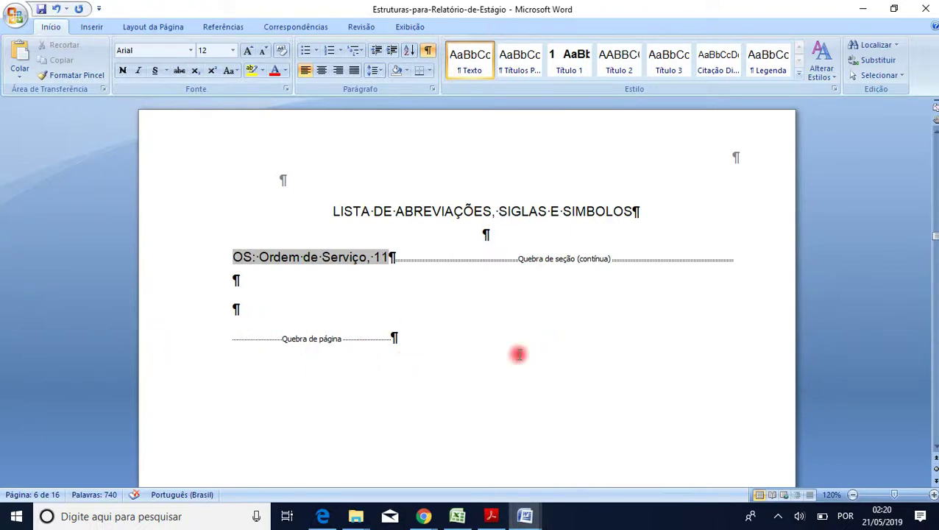
{"action": "left_click", "coordinate": [428, 56]}
{"action": "left_click", "coordinate": [429, 56]}
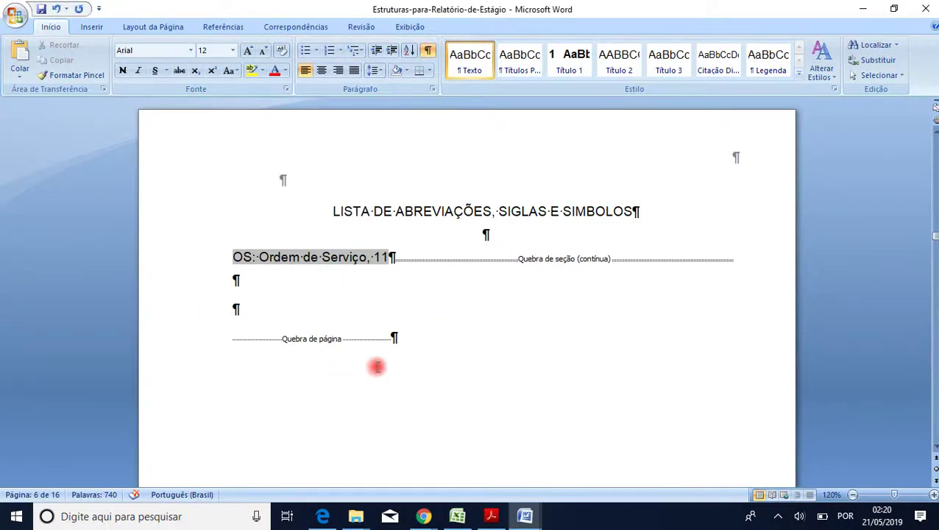
{"action": "left_click", "coordinate": [430, 53]}
{"action": "left_click", "coordinate": [429, 53]}
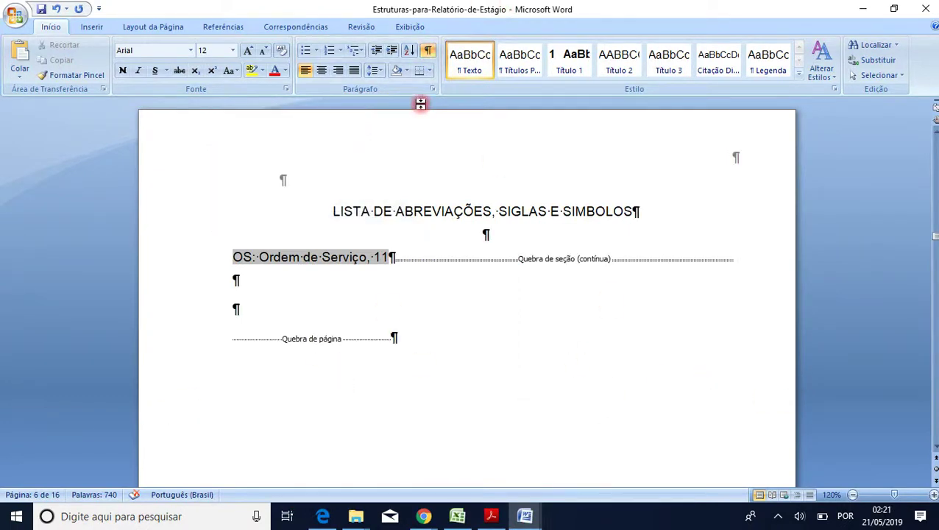
{"action": "left_click", "coordinate": [429, 53]}
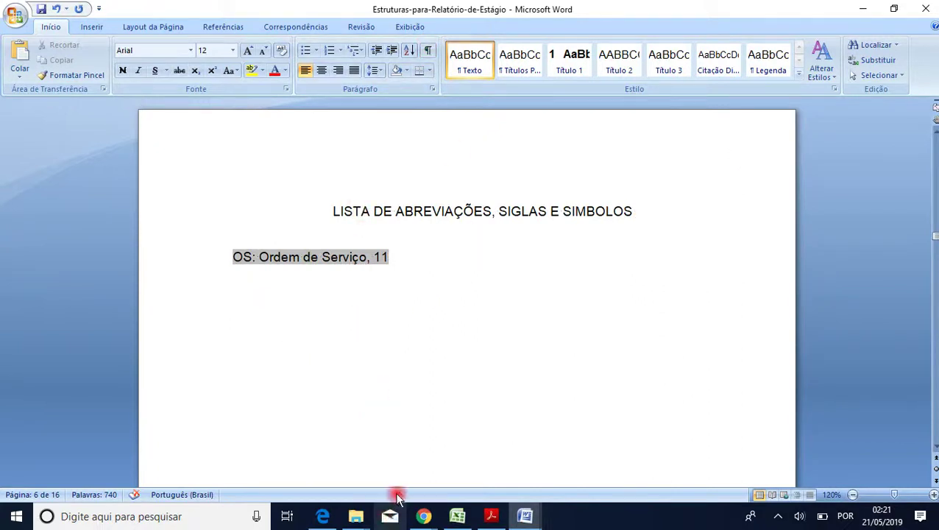
{"action": "scroll", "coordinate": [302, 351], "scroll_direction": "down", "scroll_amount": 3}
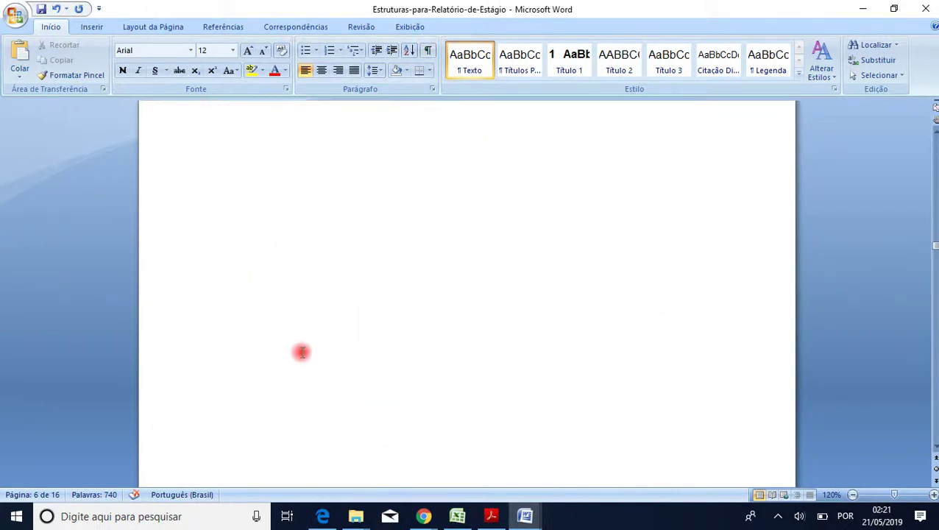
{"action": "scroll", "coordinate": [301, 351], "scroll_direction": "down", "scroll_amount": 10}
{"action": "scroll", "coordinate": [314, 359], "scroll_direction": "up", "scroll_amount": 2}
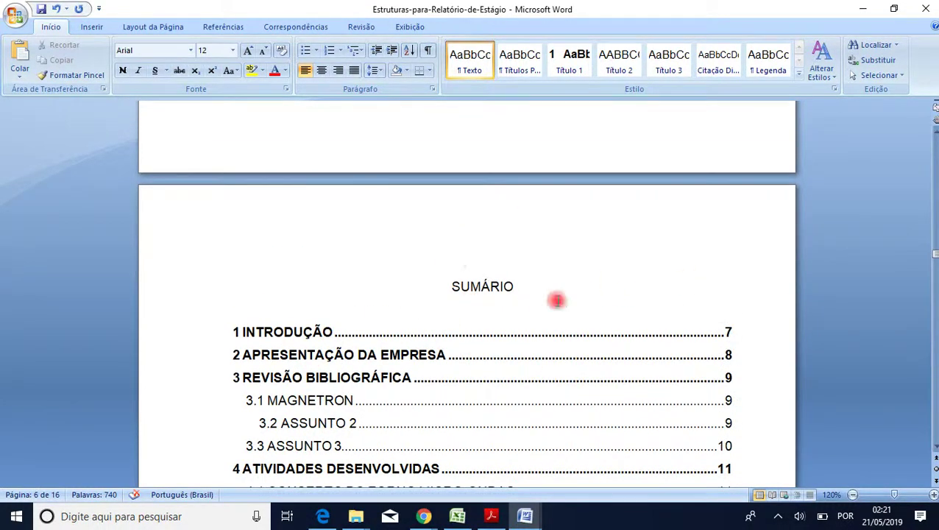
{"action": "scroll", "coordinate": [489, 304], "scroll_direction": "up", "scroll_amount": 6}
{"action": "scroll", "coordinate": [490, 305], "scroll_direction": "up", "scroll_amount": 4}
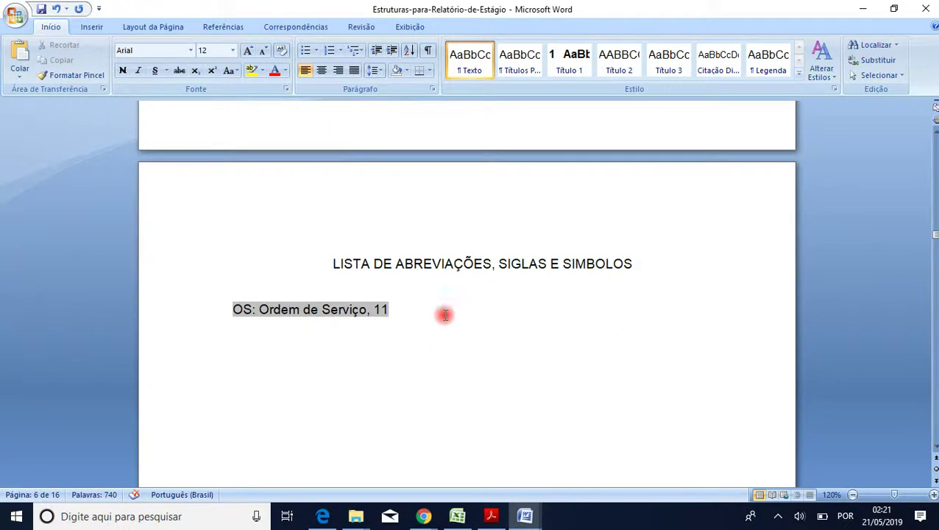
Insert eleven blank lines above the OS entry in the abbreviations list and check the position of the SUMÁRIO heading
{"action": "left_click", "coordinate": [397, 313]}
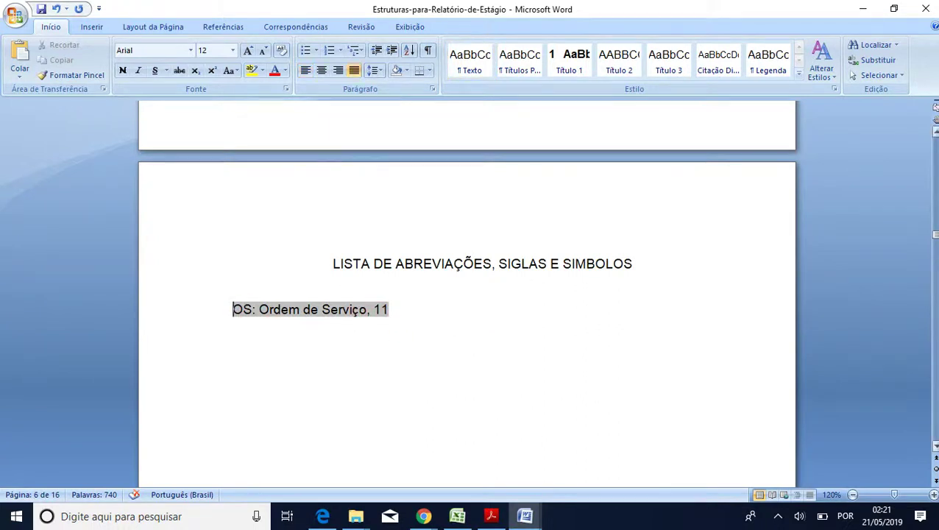
{"action": "key", "text": "Return"}
{"action": "key", "text": "Return"}
{"action": "key", "text": "Return"}
{"action": "key", "text": "Return"}
{"action": "key", "text": "Return"}
{"action": "key", "text": "Return"}
{"action": "key", "text": "Return"}
{"action": "key", "text": "Return"}
{"action": "key", "text": "Return"}
{"action": "key", "text": "Return"}
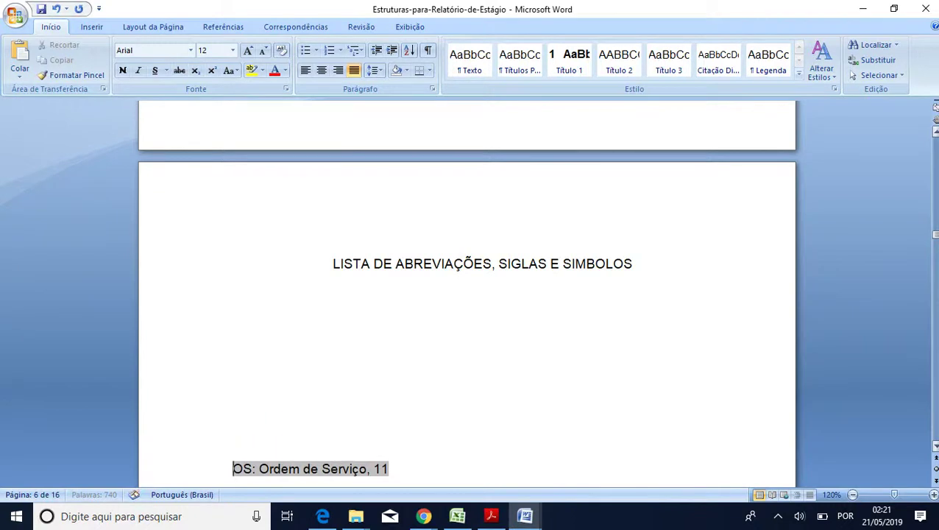
{"action": "key", "text": "Return"}
{"action": "scroll", "coordinate": [849, 380], "scroll_direction": "down", "scroll_amount": 3}
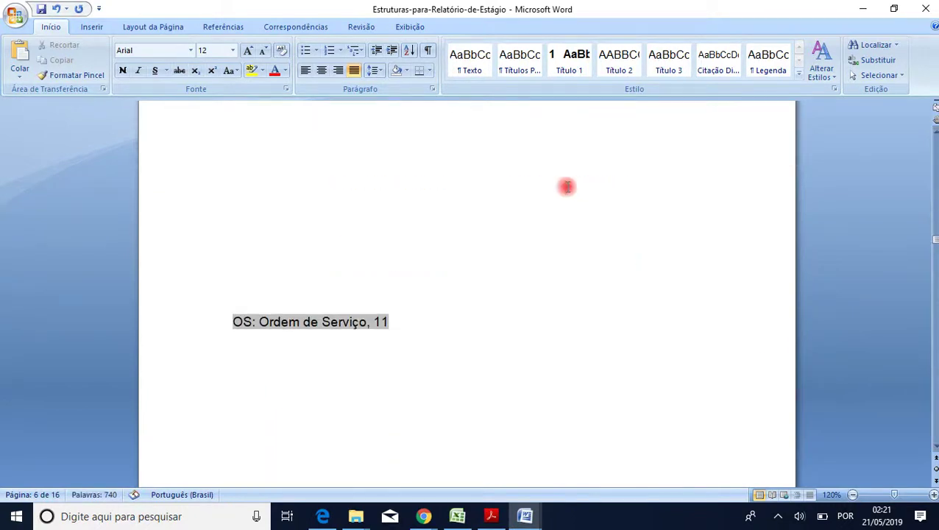
{"action": "scroll", "coordinate": [497, 65], "scroll_direction": "down", "scroll_amount": 6}
{"action": "scroll", "coordinate": [500, 285], "scroll_direction": "down", "scroll_amount": 10}
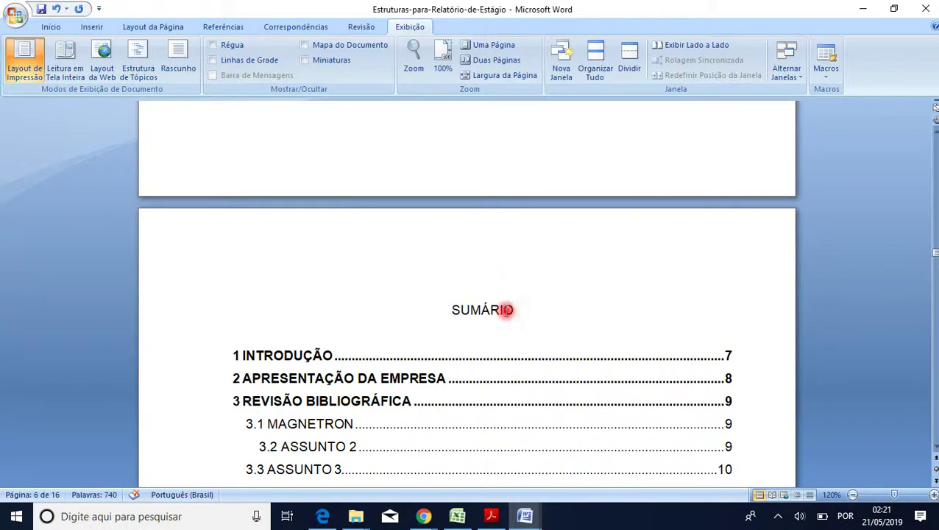
{"action": "scroll", "coordinate": [541, 316], "scroll_direction": "up", "scroll_amount": 5}
{"action": "scroll", "coordinate": [555, 329], "scroll_direction": "up", "scroll_amount": 4}
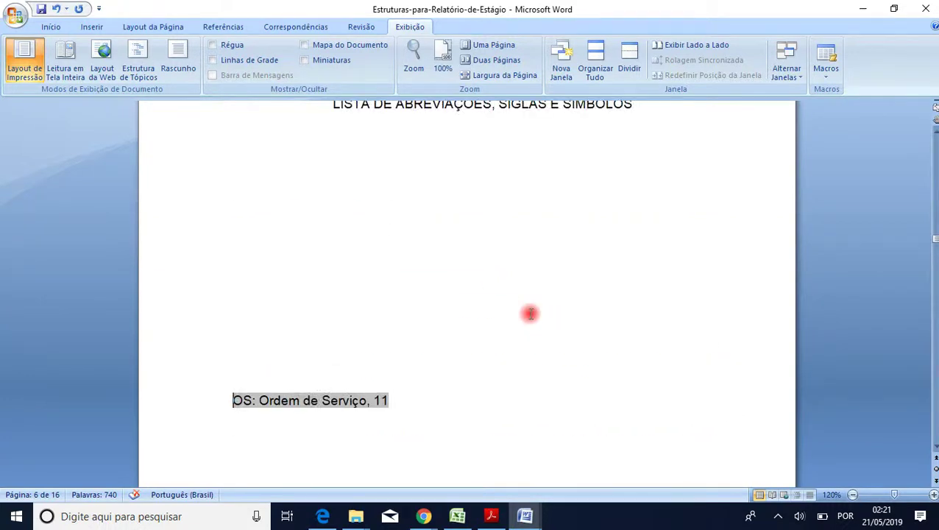
Remove all the blank lines between the LISTA DE ABREVIAÇÕES, SIGLAS E SIMBOLOS heading and the OS entry
{"action": "key", "text": "BackSpace"}
{"action": "key", "text": "BackSpace"}
{"action": "key", "text": "BackSpace"}
{"action": "key", "text": "BackSpace"}
{"action": "key", "text": "BackSpace"}
{"action": "key", "text": "BackSpace"}
{"action": "key", "text": "BackSpace"}
{"action": "key", "text": "BackSpace"}
{"action": "key", "text": "BackSpace"}
{"action": "key", "text": "BackSpace"}
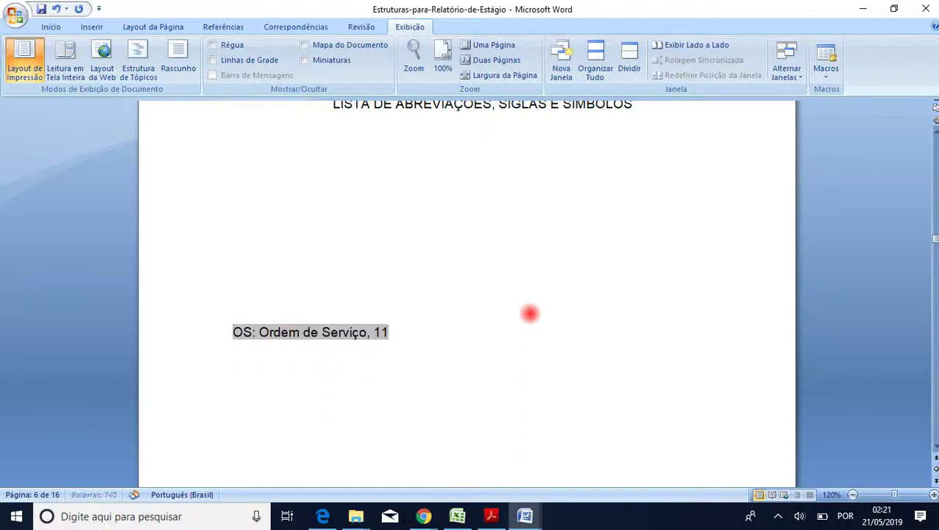
{"action": "key", "text": "BackSpace"}
{"action": "key", "text": "BackSpace"}
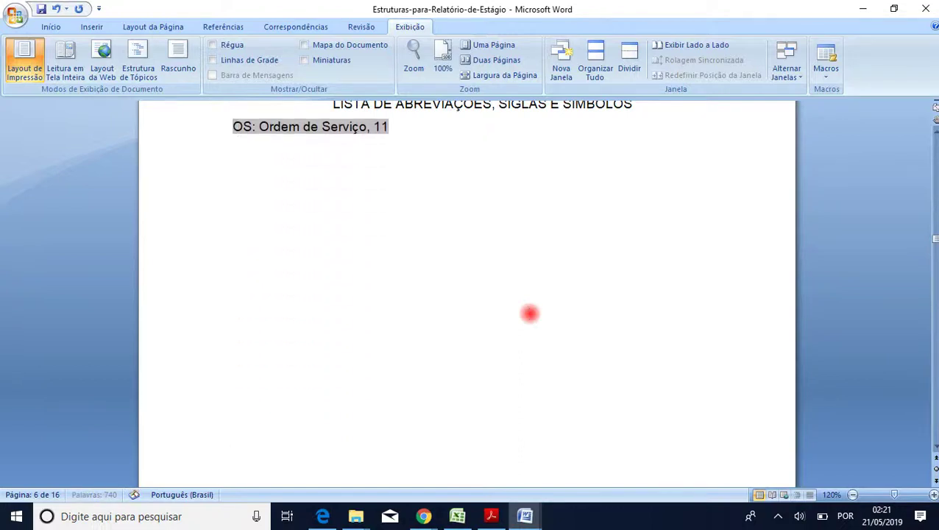
Reveal the formatting marks, delete the page break between the abbreviations list and SUMÁRIO, and hide the marks again
{"action": "left_click", "coordinate": [451, 243]}
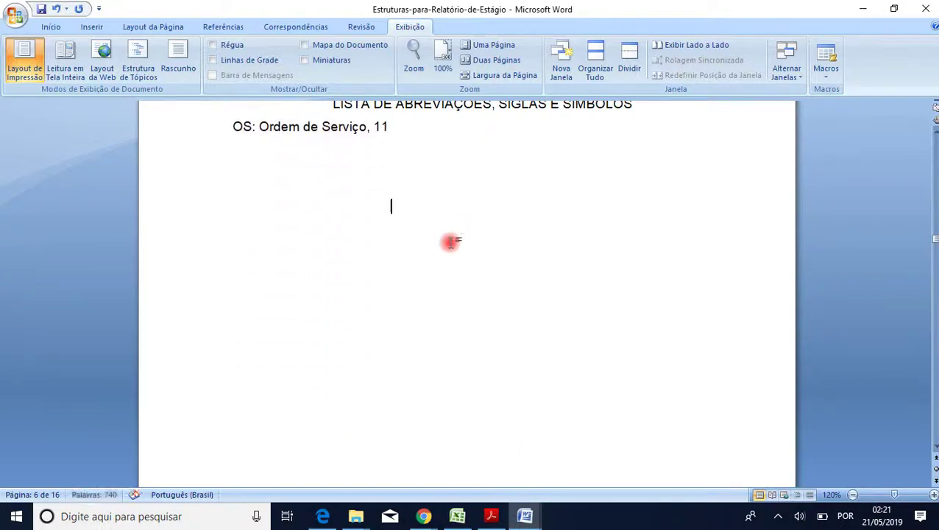
{"action": "left_click", "coordinate": [52, 28]}
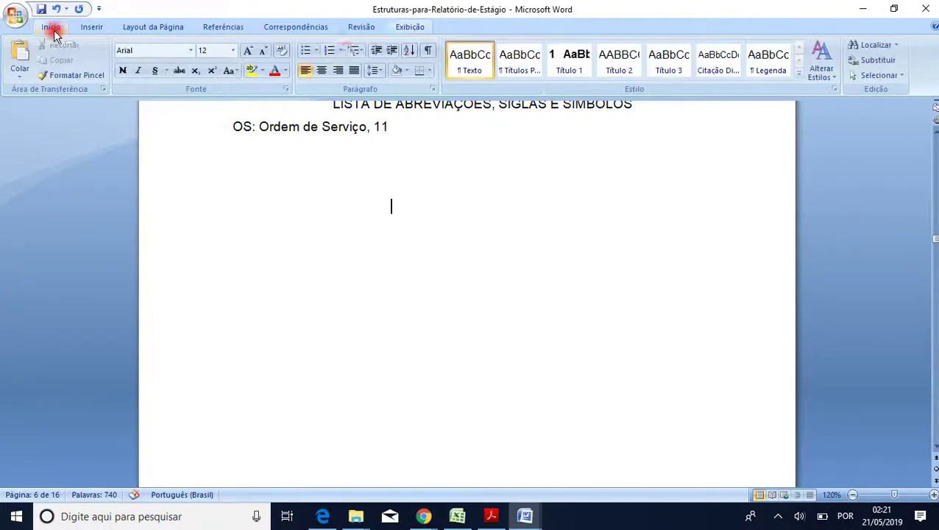
{"action": "left_click", "coordinate": [428, 50]}
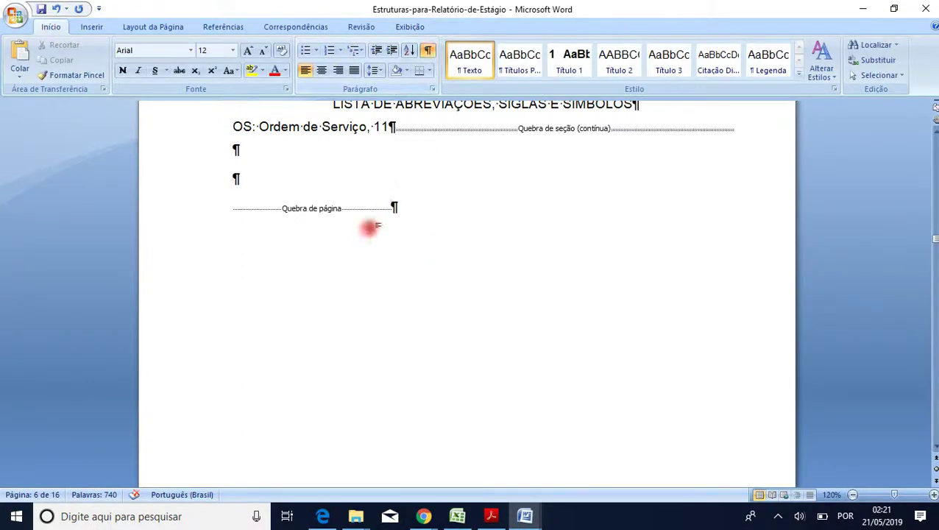
{"action": "left_click_drag", "start_coordinate": [394, 207], "coordinate": [309, 206]}
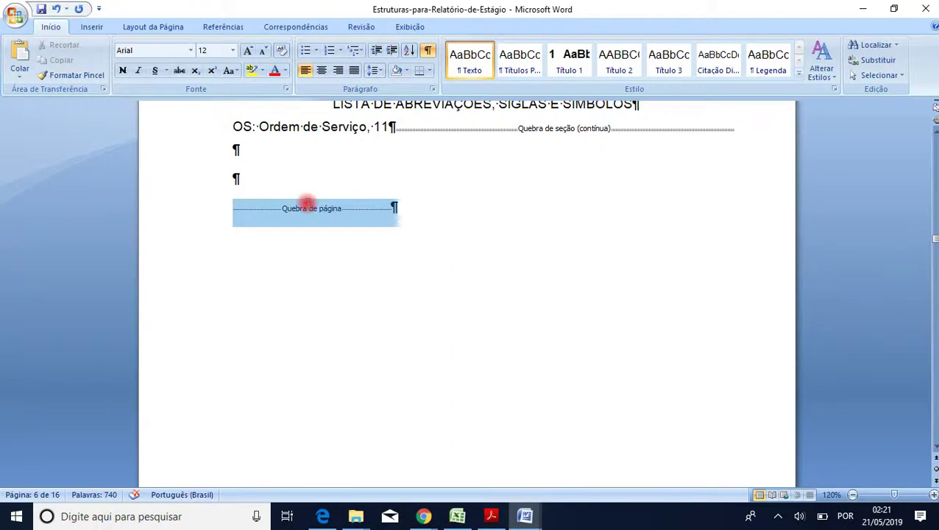
{"action": "key", "text": "Delete"}
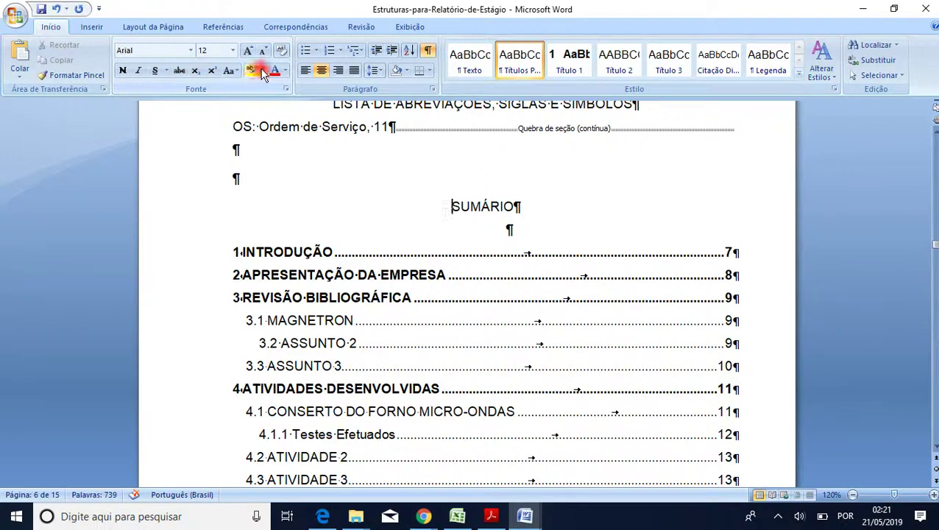
{"action": "left_click", "coordinate": [427, 50]}
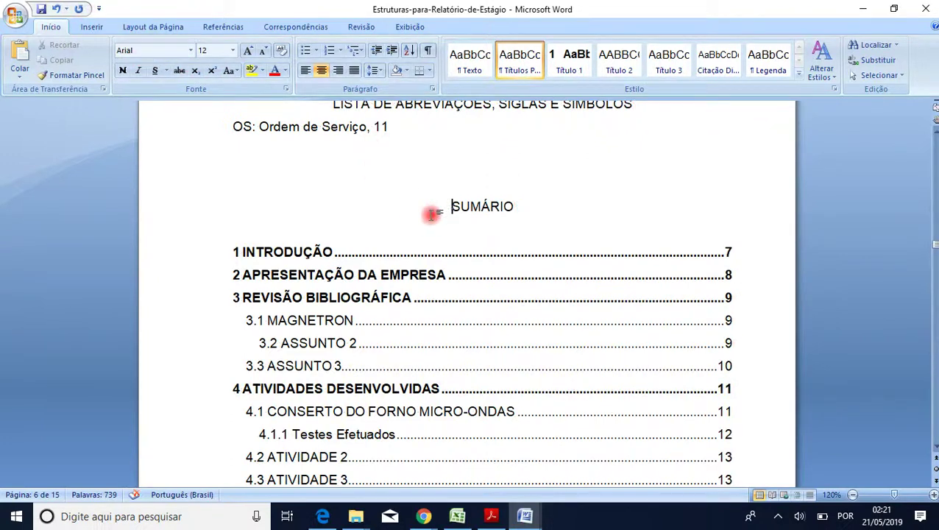
Insert blank lines before the SUMÁRIO heading until it moves onto the following page
{"action": "key", "text": "Return"}
{"action": "key", "text": "Return"}
{"action": "key", "text": "Return"}
{"action": "key", "text": "Return"}
{"action": "key", "text": "Return"}
{"action": "key", "text": "Return"}
{"action": "key", "text": "Return"}
{"action": "key", "text": "Return"}
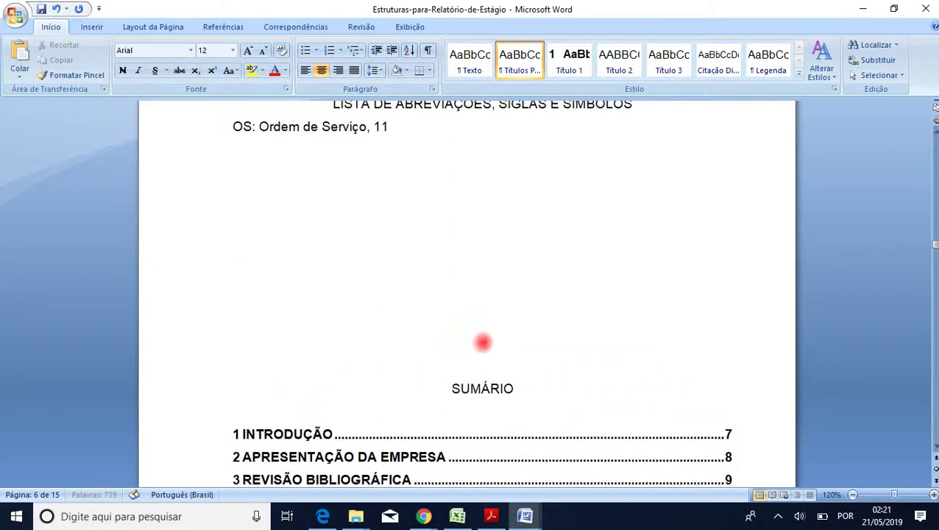
{"action": "key", "text": "Return"}
{"action": "key", "text": "Return"}
{"action": "key", "text": "Return"}
{"action": "key", "text": "Return"}
{"action": "key", "text": "Return"}
{"action": "key", "text": "Return"}
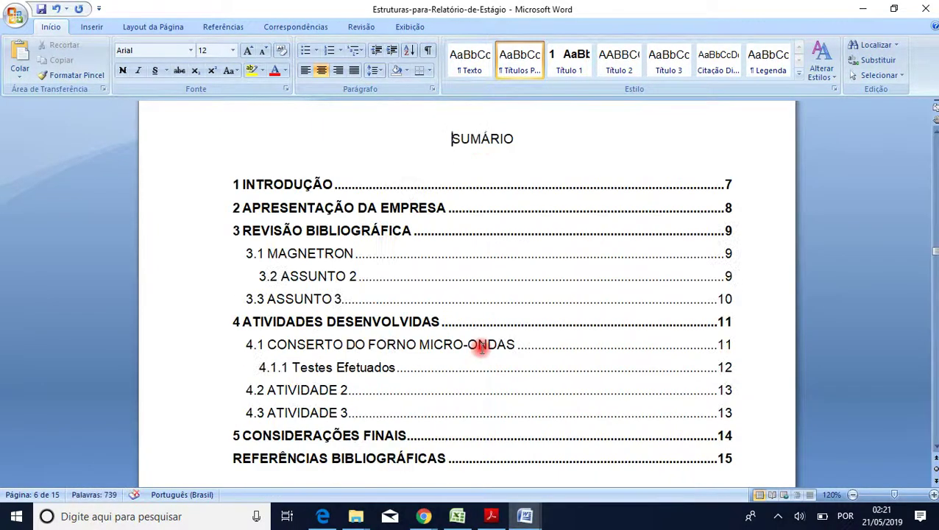
{"action": "key", "text": "Return"}
{"action": "key", "text": "Return"}
{"action": "key", "text": "Return"}
{"action": "key", "text": "Return"}
{"action": "key", "text": "Return"}
{"action": "key", "text": "Return"}
{"action": "key", "text": "Return"}
{"action": "key", "text": "Return"}
{"action": "key", "text": "Return"}
{"action": "key", "text": "Return"}
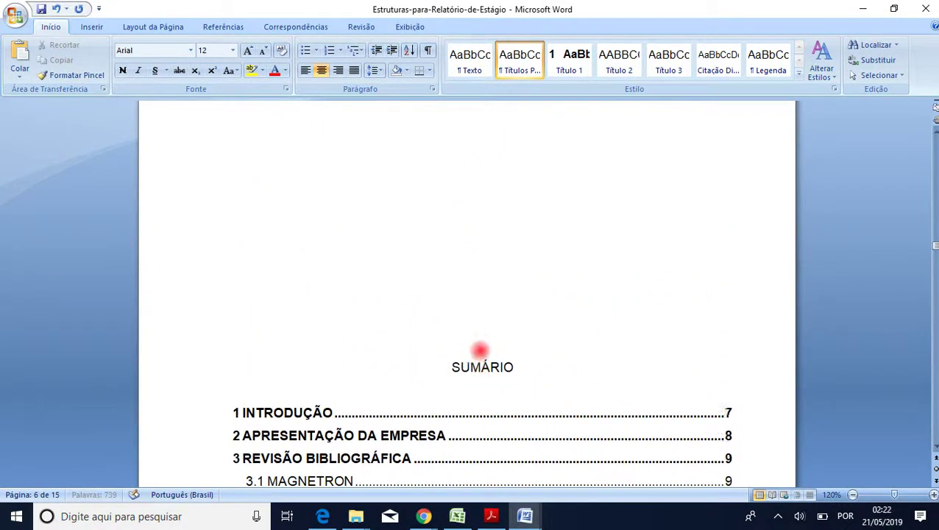
{"action": "key", "text": "Return"}
{"action": "key", "text": "Return"}
{"action": "key", "text": "Return"}
{"action": "key", "text": "Return"}
{"action": "key", "text": "Return"}
{"action": "key", "text": "Return"}
{"action": "key", "text": "Return"}
{"action": "key", "text": "Return"}
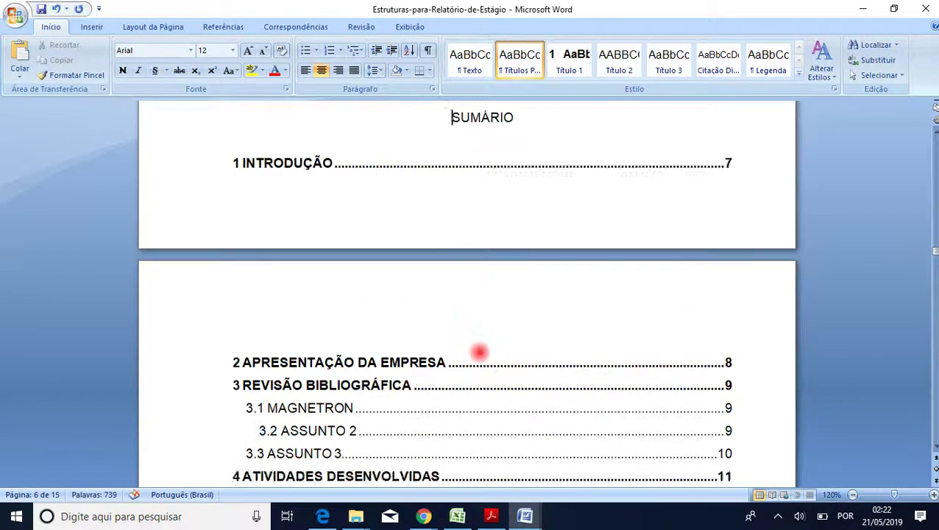
{"action": "key", "text": "Return"}
{"action": "key", "text": "Return"}
{"action": "key", "text": "Return"}
{"action": "key", "text": "Return"}
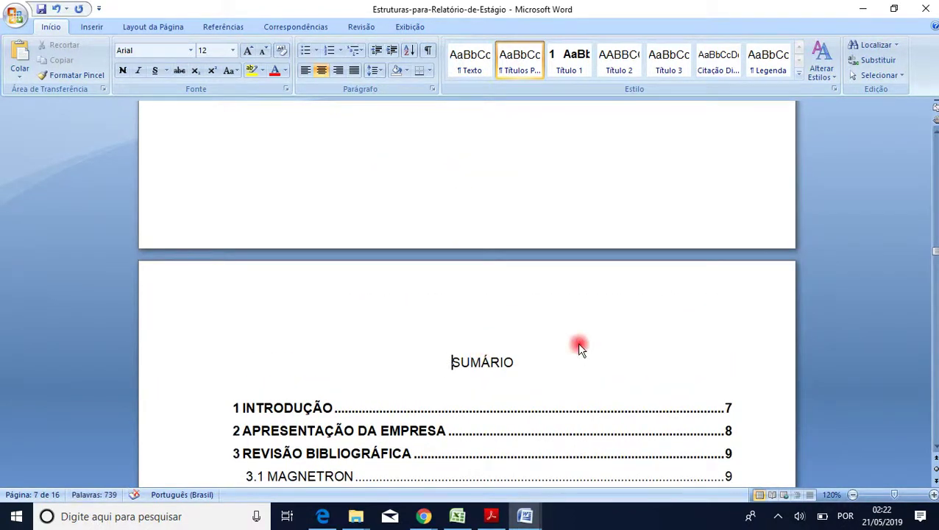
{"action": "key", "text": "Return"}
{"action": "key", "text": "Return"}
{"action": "key", "text": "Return"}
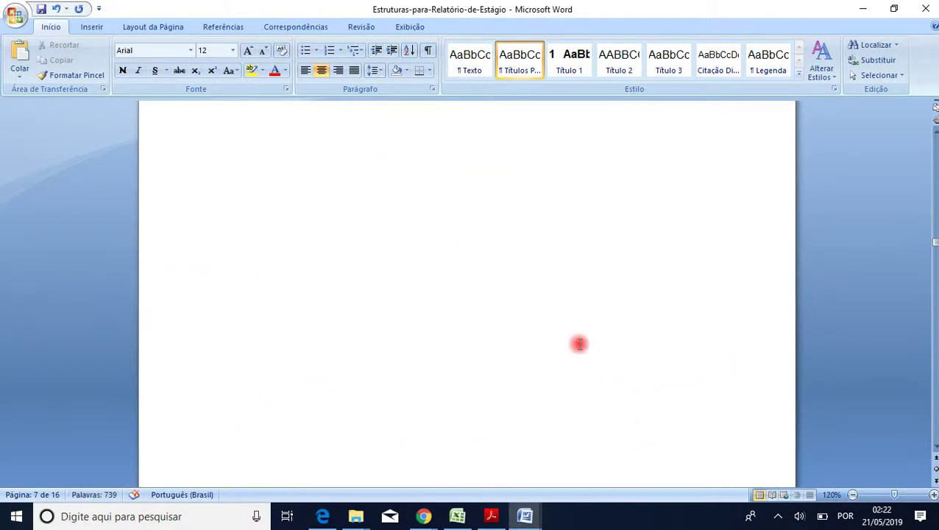
Insert nine blank lines above the OS entry in the abbreviations list
{"action": "scroll", "coordinate": [579, 343], "scroll_direction": "up", "scroll_amount": 10}
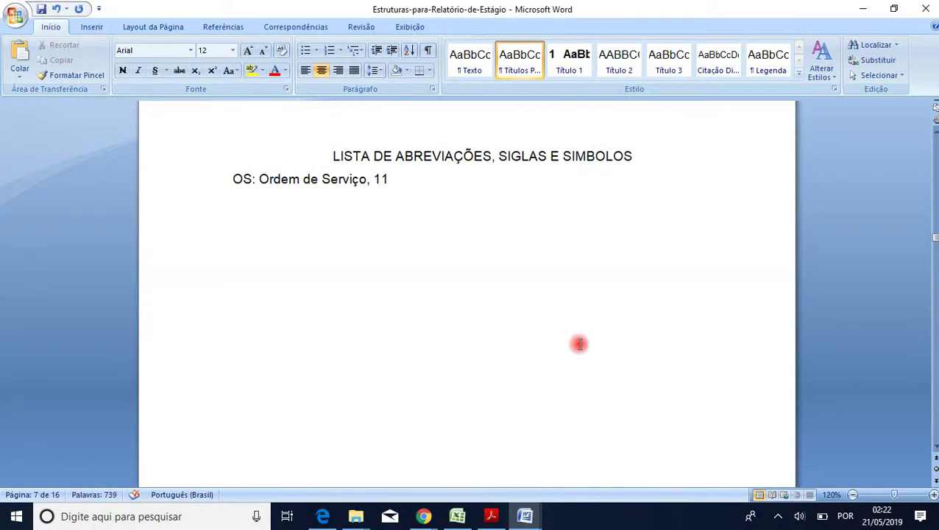
{"action": "triple_click", "coordinate": [230, 178]}
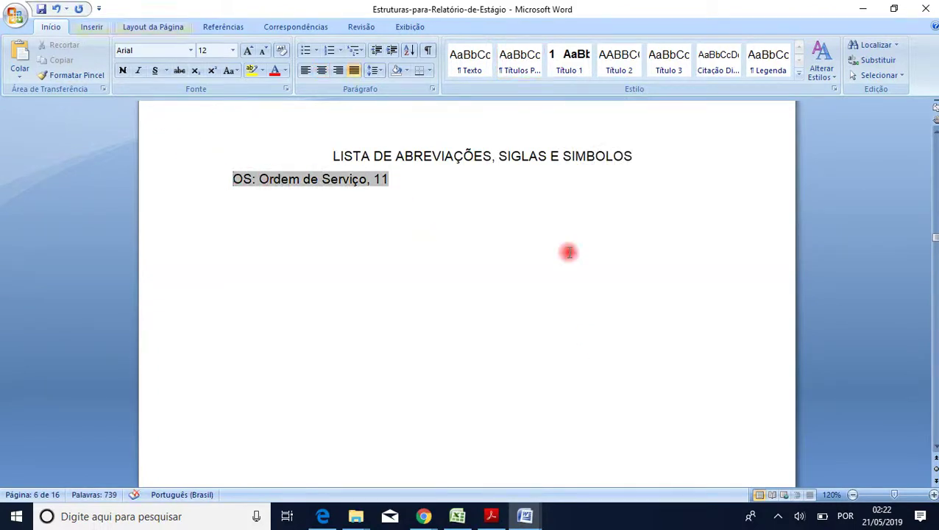
{"action": "key", "text": "alt+shift+Down"}
{"action": "key", "text": "alt+shift+Down"}
{"action": "key", "text": "alt+shift+Down"}
{"action": "key", "text": "alt+shift+Down"}
{"action": "key", "text": "alt+shift+Down"}
{"action": "key", "text": "alt+shift+Down"}
{"action": "key", "text": "alt+shift+Down"}
{"action": "key", "text": "alt+shift+Down"}
{"action": "key", "text": "alt+shift+Down"}
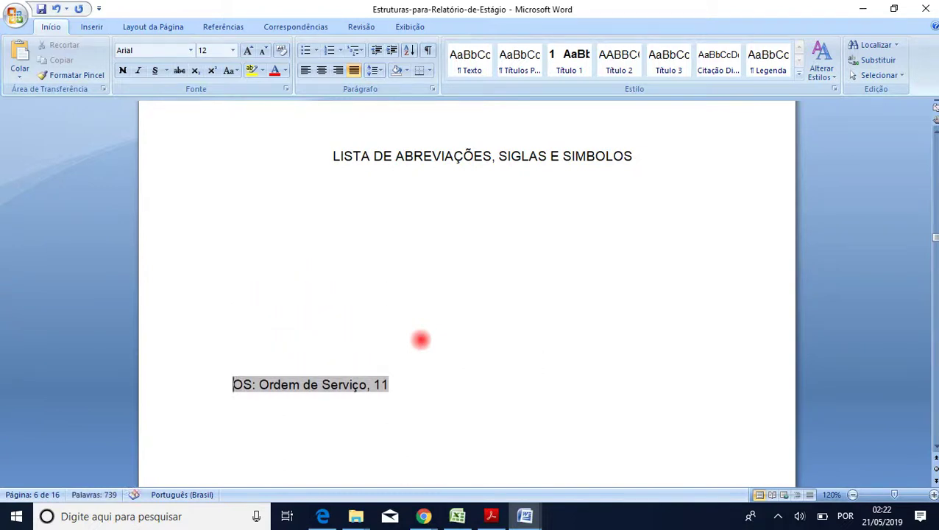
{"action": "key", "text": "alt+shift+Up"}
{"action": "key", "text": "alt+shift+Up"}
{"action": "key", "text": "alt+shift+Up"}
{"action": "key", "text": "alt+shift+Up"}
{"action": "key", "text": "alt+shift+Up"}
{"action": "key", "text": "alt+shift+Up"}
{"action": "key", "text": "alt+shift+Up"}
{"action": "key", "text": "alt+shift+Up"}
{"action": "key", "text": "alt+shift+Up"}
{"action": "key", "text": "alt+shift+Up"}
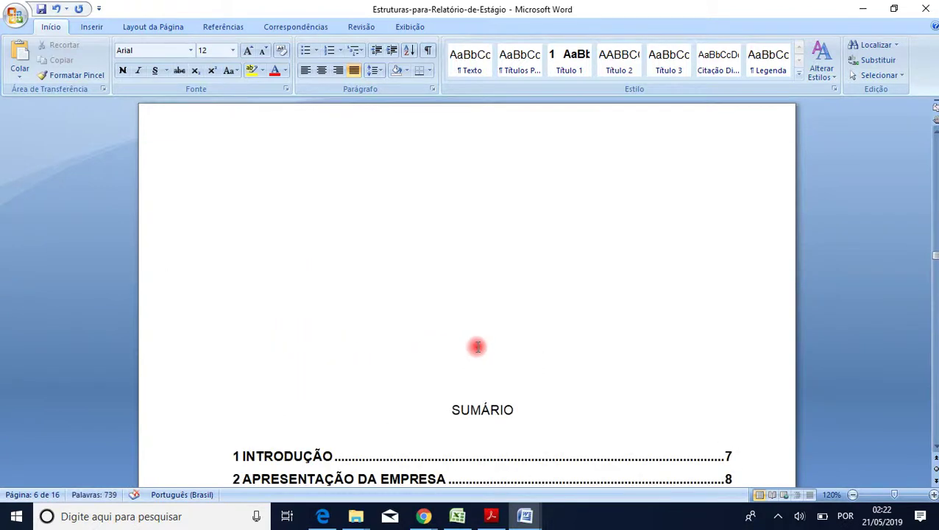
{"action": "scroll", "coordinate": [477, 346], "scroll_direction": "up", "scroll_amount": 2}
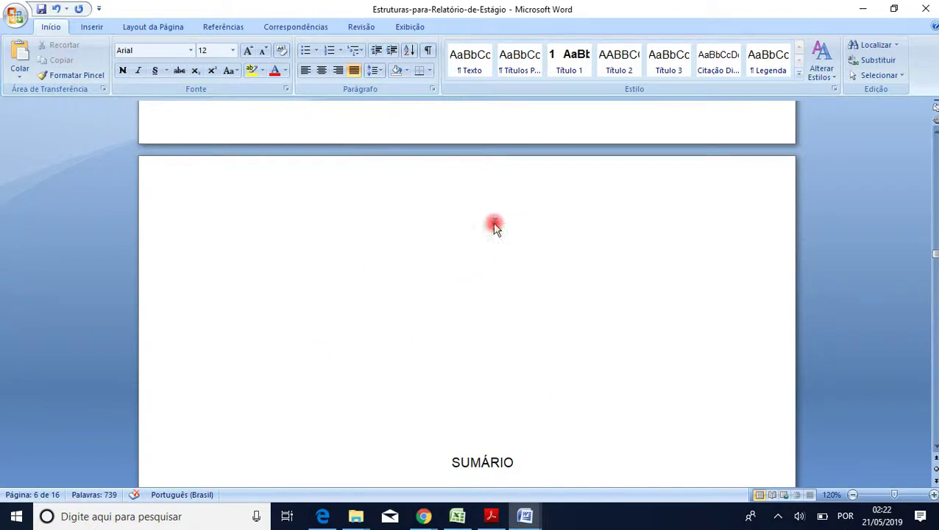
{"action": "scroll", "coordinate": [471, 248], "scroll_direction": "up", "scroll_amount": 5}
{"action": "key", "text": "ctrl+z"}
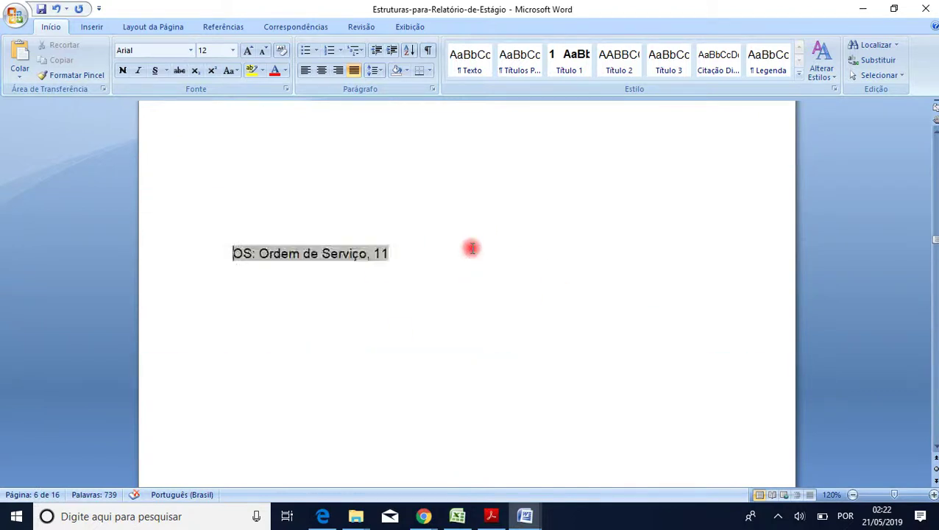
{"action": "key", "text": "ctrl+z"}
{"action": "key", "text": "ctrl+z"}
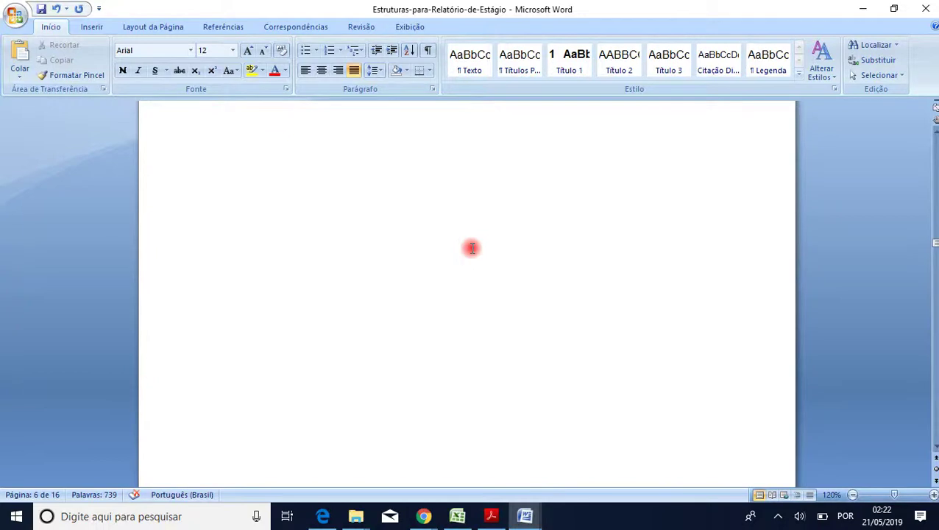
Check the paragraph marks above the SUMÁRIO heading and remove the extra blank lines so it starts at the top of its page
{"action": "scroll", "coordinate": [338, 324], "scroll_direction": "down", "scroll_amount": 10}
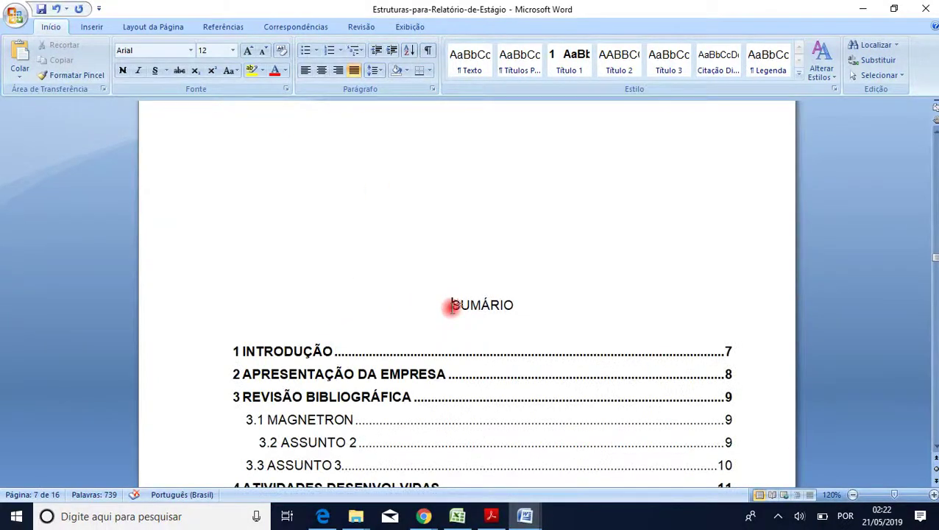
{"action": "left_click", "coordinate": [452, 304]}
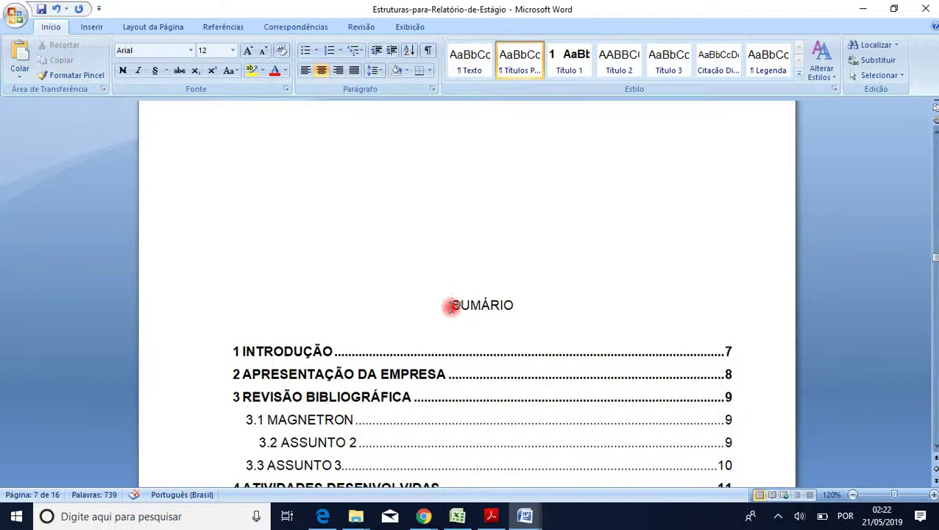
{"action": "left_click", "coordinate": [427, 50]}
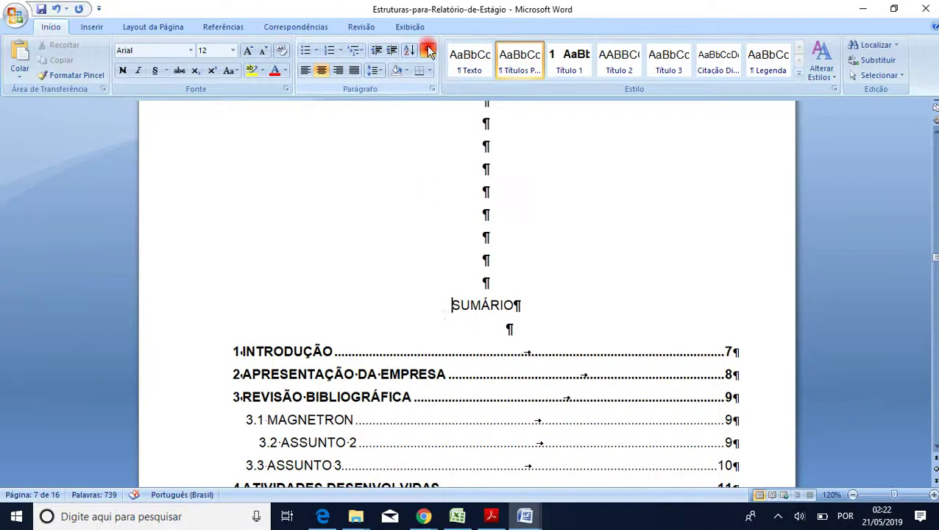
{"action": "left_click", "coordinate": [429, 50]}
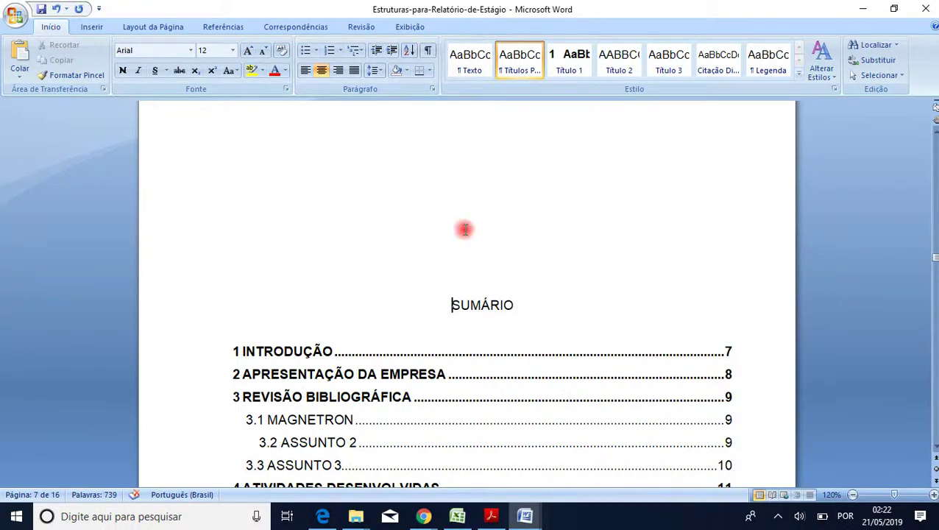
{"action": "key", "text": "ctrl+q"}
{"action": "scroll", "coordinate": [465, 229], "scroll_direction": "down", "scroll_amount": 1}
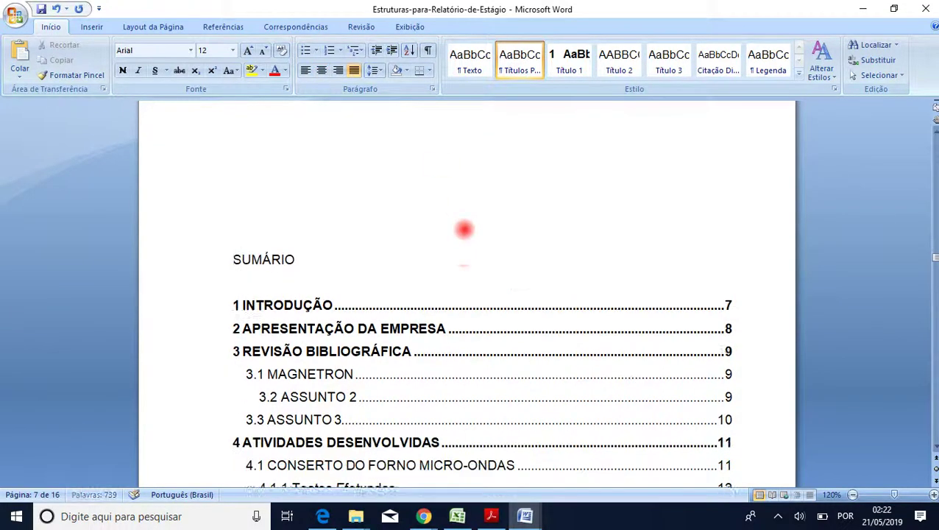
{"action": "scroll", "coordinate": [459, 237], "scroll_direction": "up", "scroll_amount": 3}
{"action": "scroll", "coordinate": [455, 249], "scroll_direction": "down", "scroll_amount": 1}
{"action": "key", "text": "BackSpace"}
{"action": "key", "text": "BackSpace"}
{"action": "key", "text": "BackSpace"}
{"action": "key", "text": "BackSpace"}
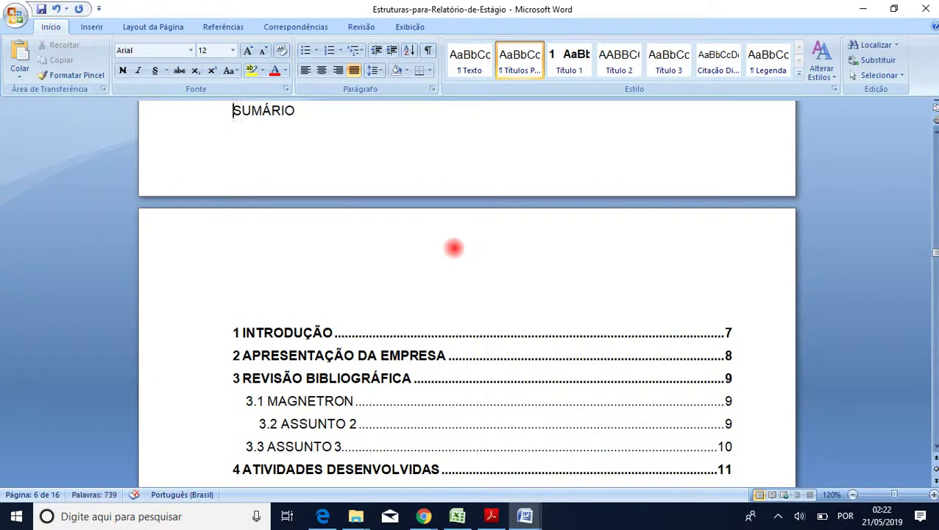
{"action": "key", "text": "Return"}
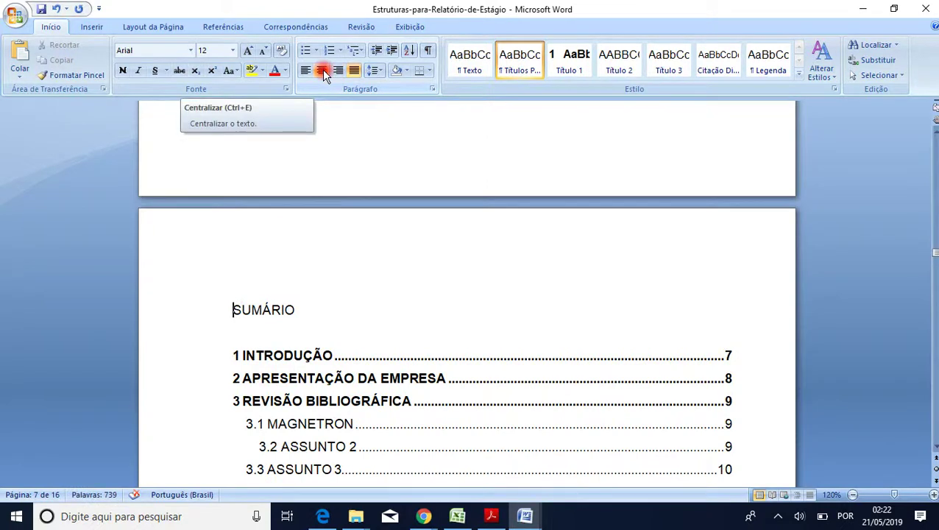
{"action": "left_click", "coordinate": [336, 331]}
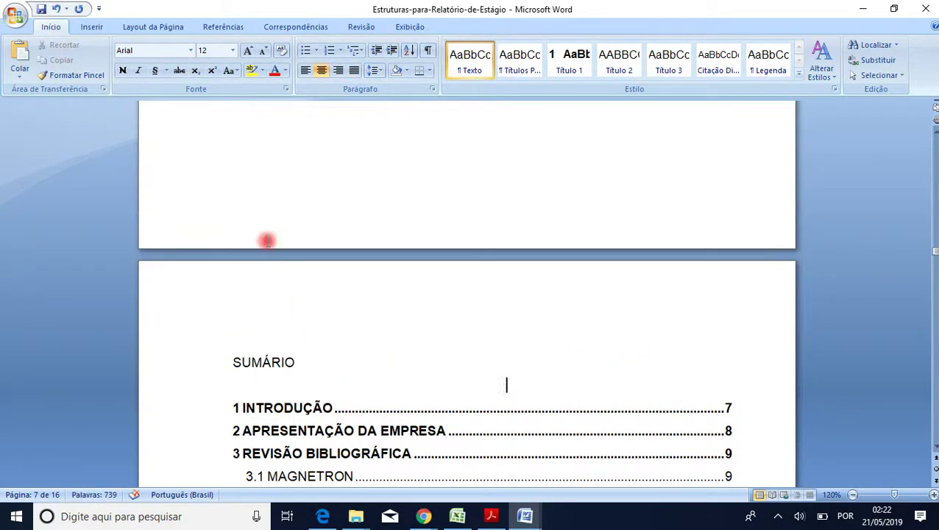
{"action": "left_click", "coordinate": [293, 222]}
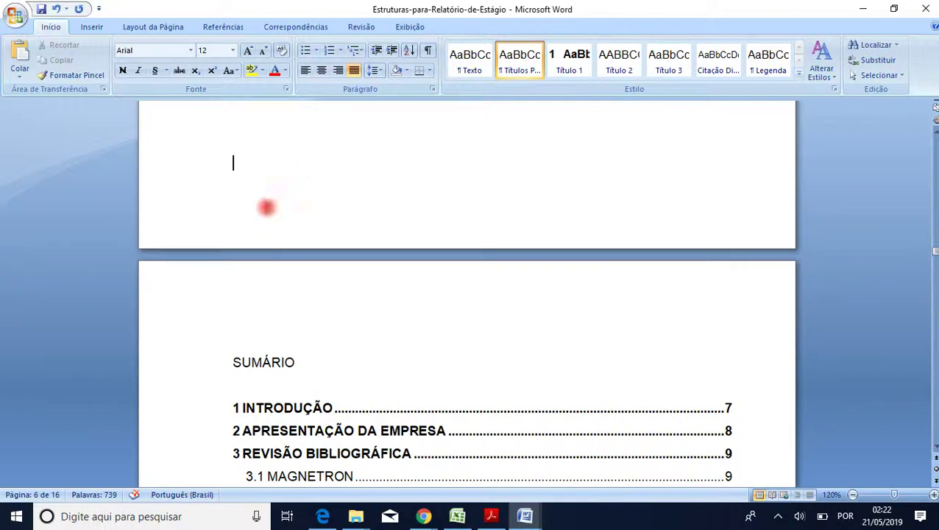
{"action": "double_click", "coordinate": [271, 259]}
{"action": "double_click", "coordinate": [269, 267]}
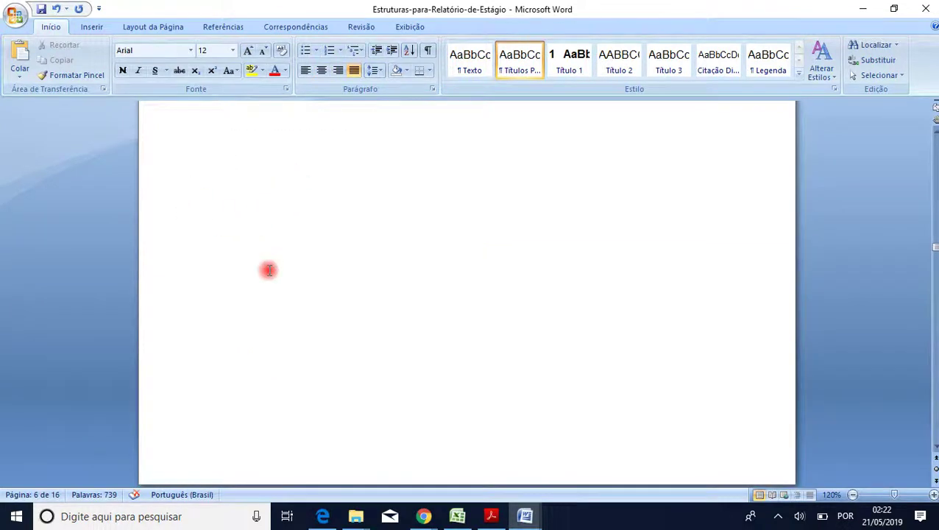
{"action": "scroll", "coordinate": [266, 278], "scroll_direction": "down", "scroll_amount": 3}
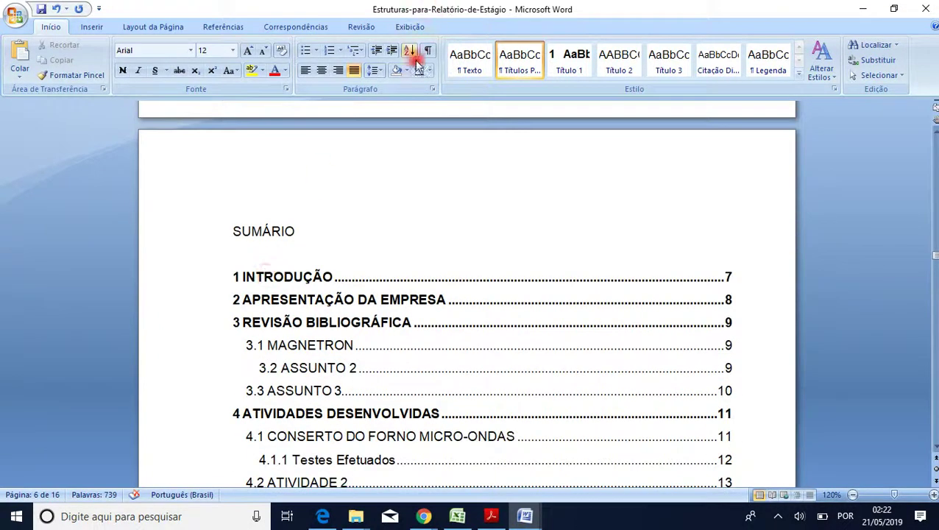
Reveal the formatting marks and highlight the section break after the SUMÁRIO list and the page break below the INTRODUÇÃO heading
{"action": "left_click", "coordinate": [430, 53]}
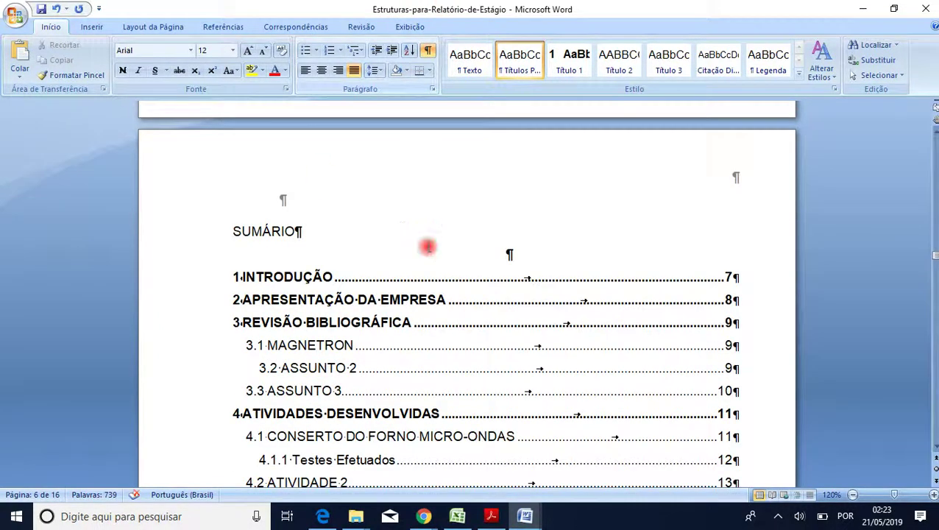
{"action": "scroll", "coordinate": [426, 246], "scroll_direction": "down", "scroll_amount": 6}
{"action": "left_click", "coordinate": [501, 285]}
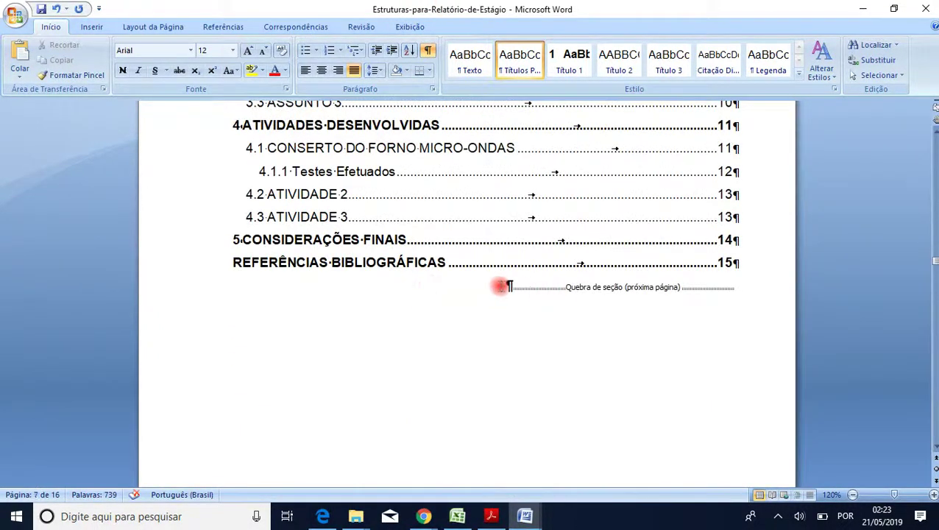
{"action": "left_click_drag", "start_coordinate": [498, 286], "coordinate": [780, 290]}
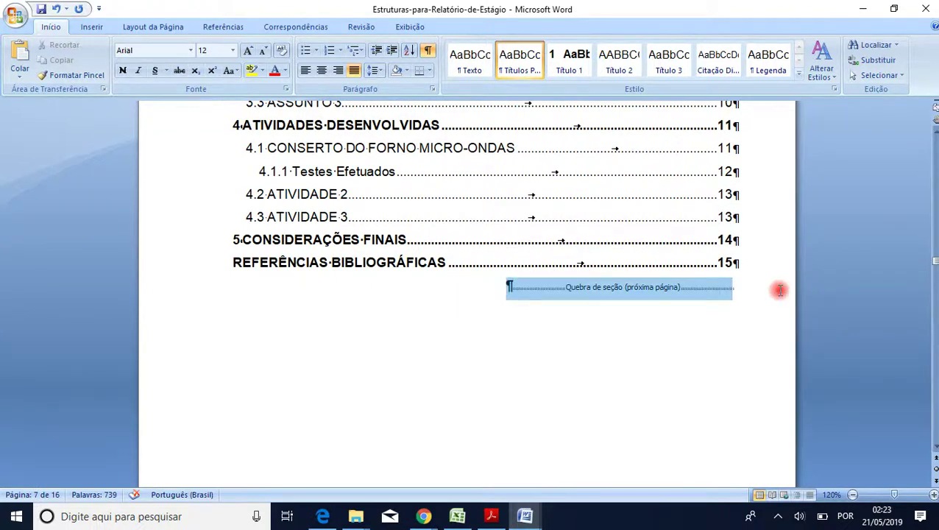
{"action": "scroll", "coordinate": [601, 362], "scroll_direction": "down", "scroll_amount": 12}
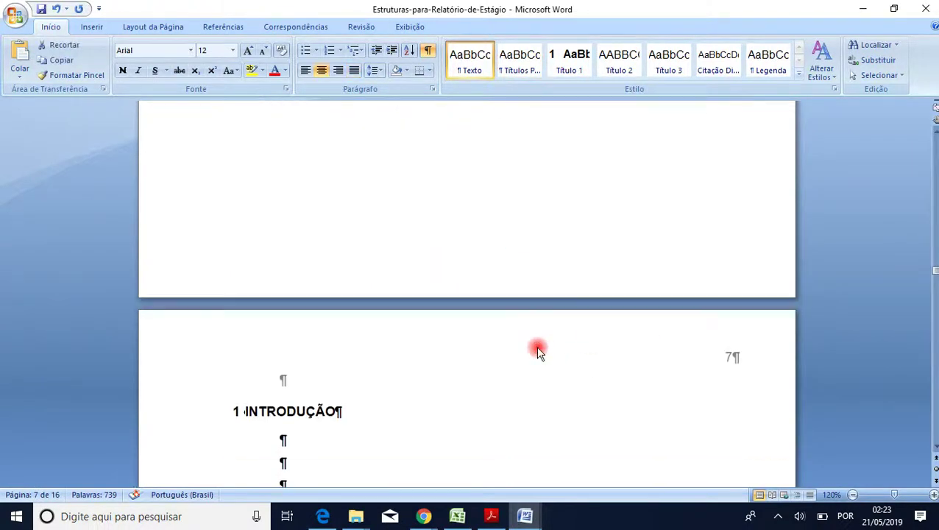
{"action": "scroll", "coordinate": [538, 347], "scroll_direction": "down", "scroll_amount": 2}
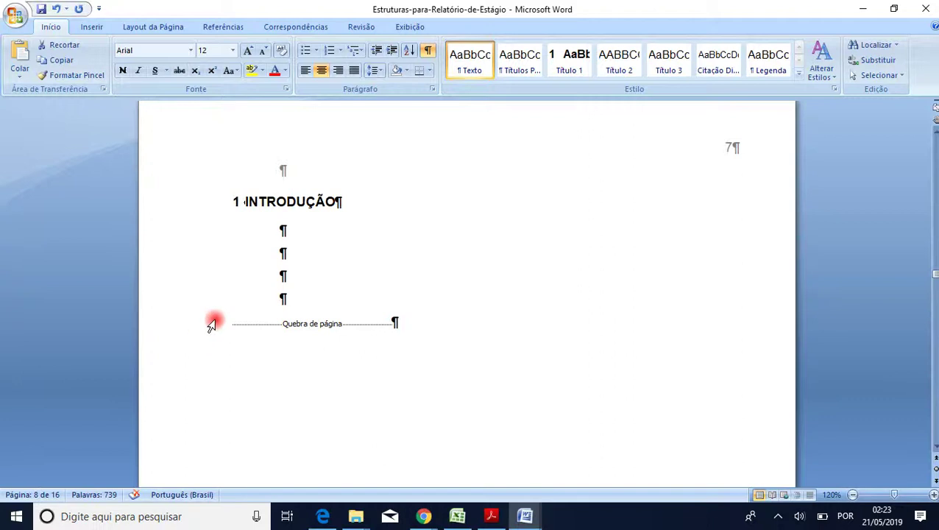
{"action": "left_click_drag", "start_coordinate": [230, 317], "coordinate": [423, 324]}
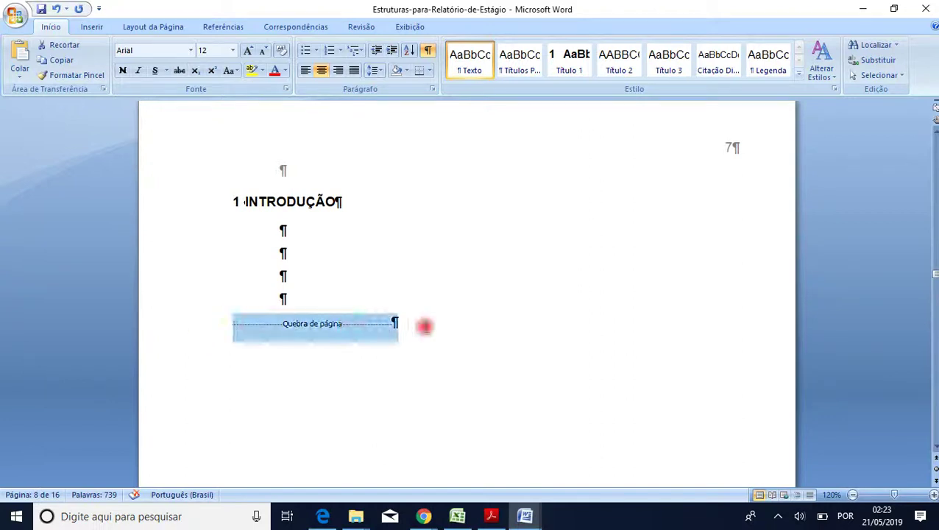
Examine how the pages are separated, from INTRODUÇÃO back to RESUMO and forward to the abbreviations list and its section break
{"action": "scroll", "coordinate": [434, 332], "scroll_direction": "up", "scroll_amount": 5}
{"action": "scroll", "coordinate": [434, 336], "scroll_direction": "up", "scroll_amount": 5}
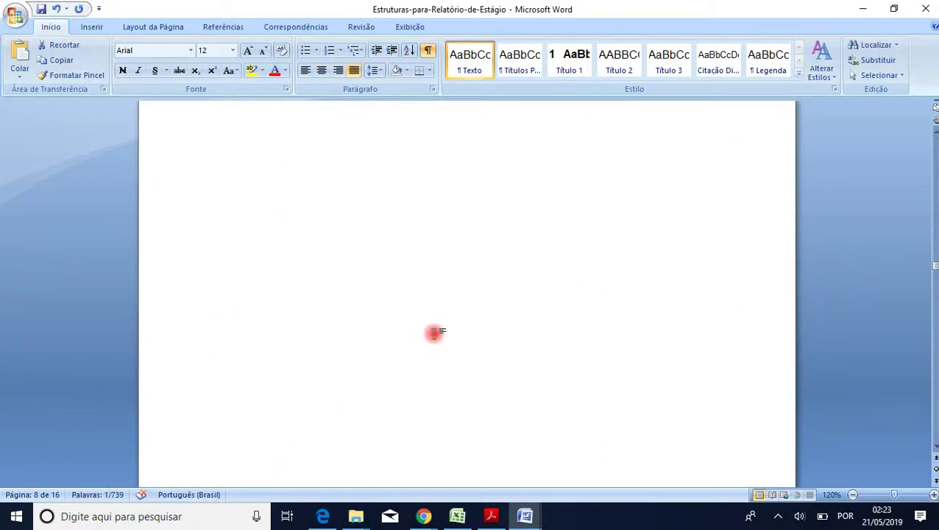
{"action": "scroll", "coordinate": [435, 335], "scroll_direction": "down", "scroll_amount": 5}
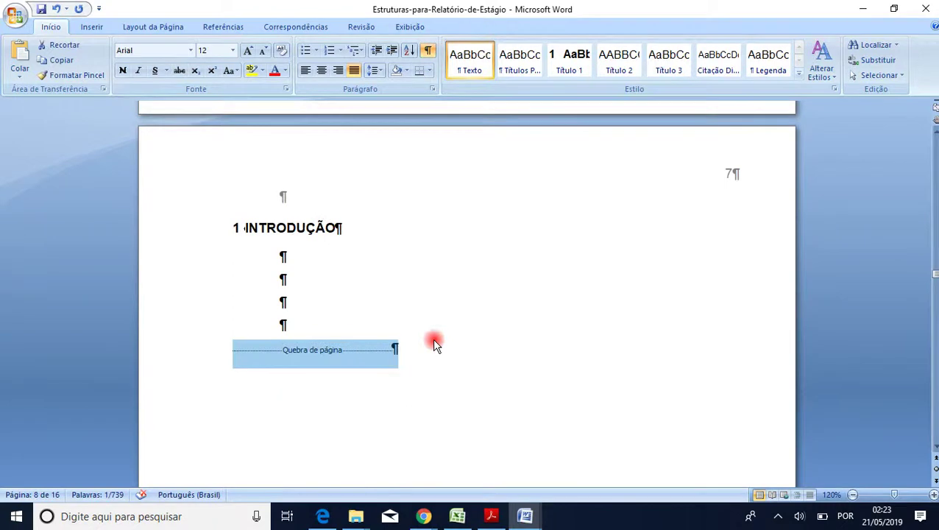
{"action": "scroll", "coordinate": [434, 339], "scroll_direction": "up", "scroll_amount": 15}
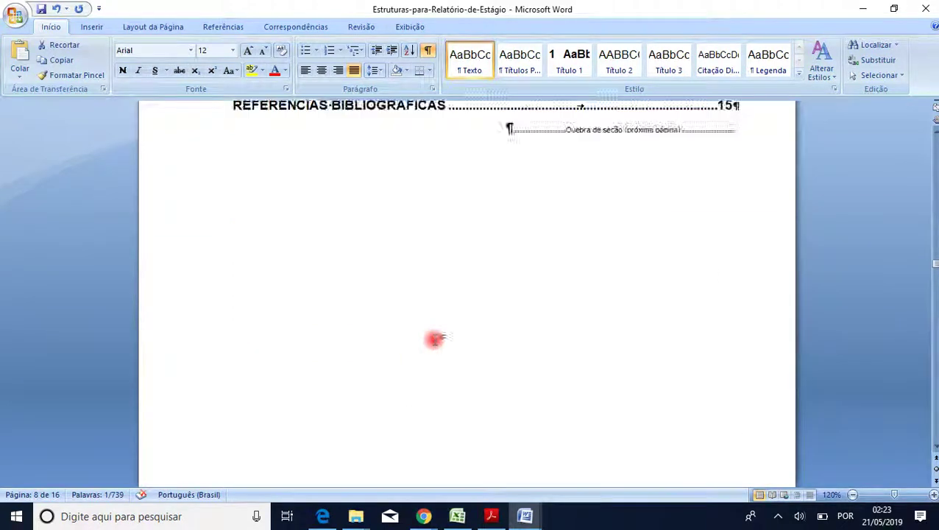
{"action": "scroll", "coordinate": [434, 339], "scroll_direction": "up", "scroll_amount": 15}
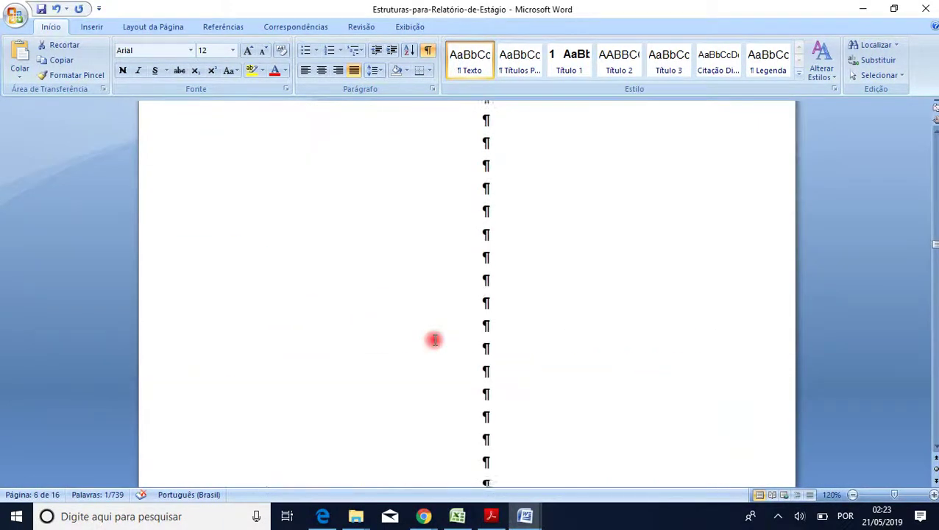
{"action": "scroll", "coordinate": [434, 339], "scroll_direction": "up", "scroll_amount": 15}
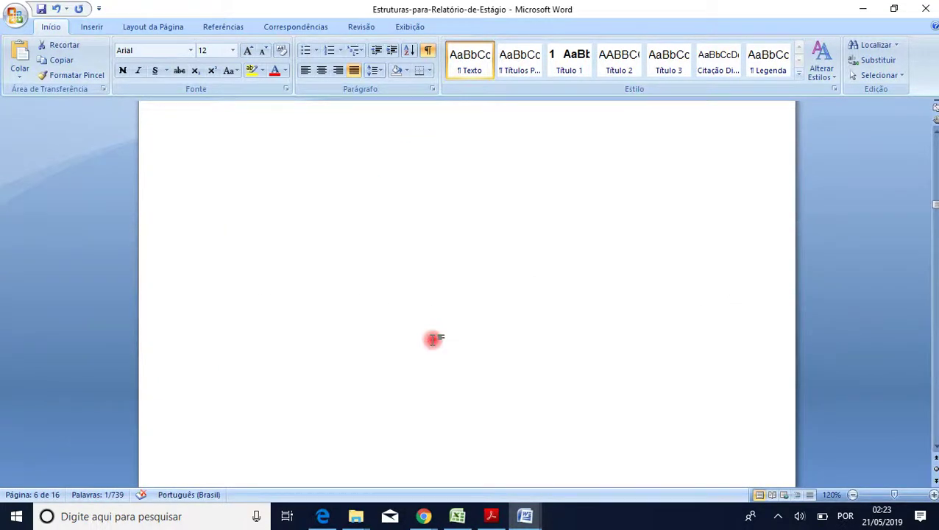
{"action": "scroll", "coordinate": [434, 339], "scroll_direction": "up", "scroll_amount": 3}
{"action": "scroll", "coordinate": [435, 339], "scroll_direction": "down", "scroll_amount": 15}
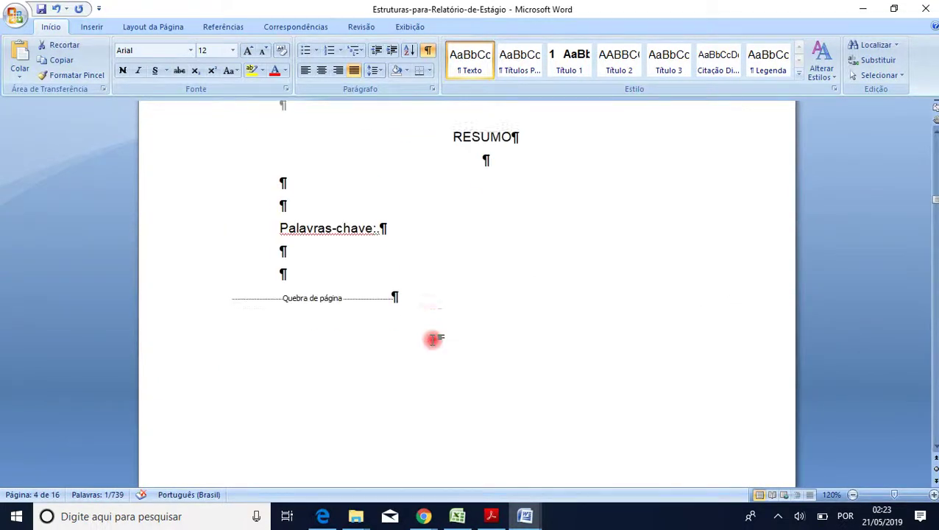
{"action": "scroll", "coordinate": [432, 340], "scroll_direction": "down", "scroll_amount": 10}
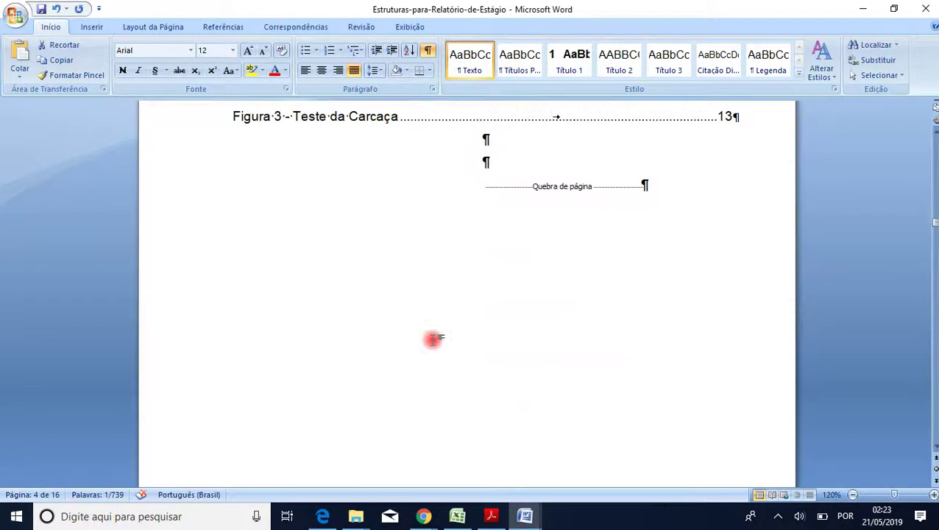
{"action": "scroll", "coordinate": [419, 366], "scroll_direction": "down", "scroll_amount": 2}
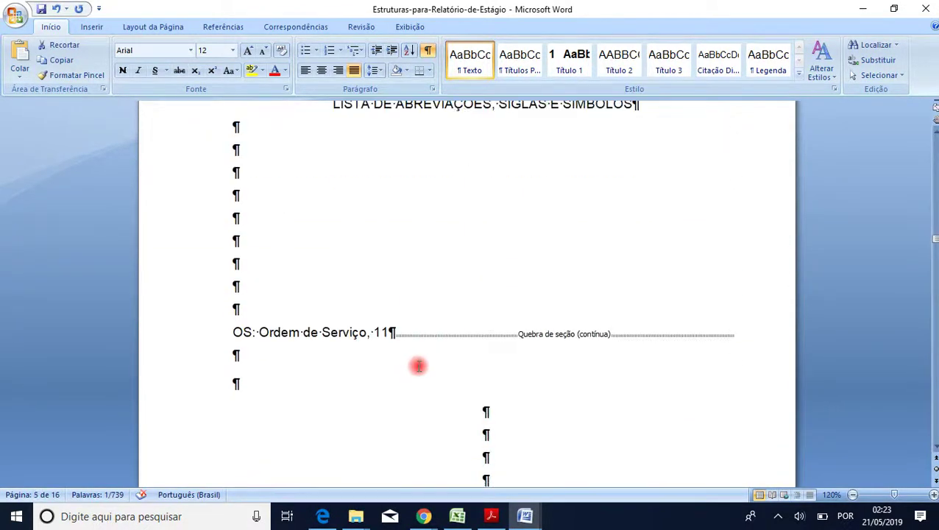
{"action": "scroll", "coordinate": [419, 366], "scroll_direction": "up", "scroll_amount": 1}
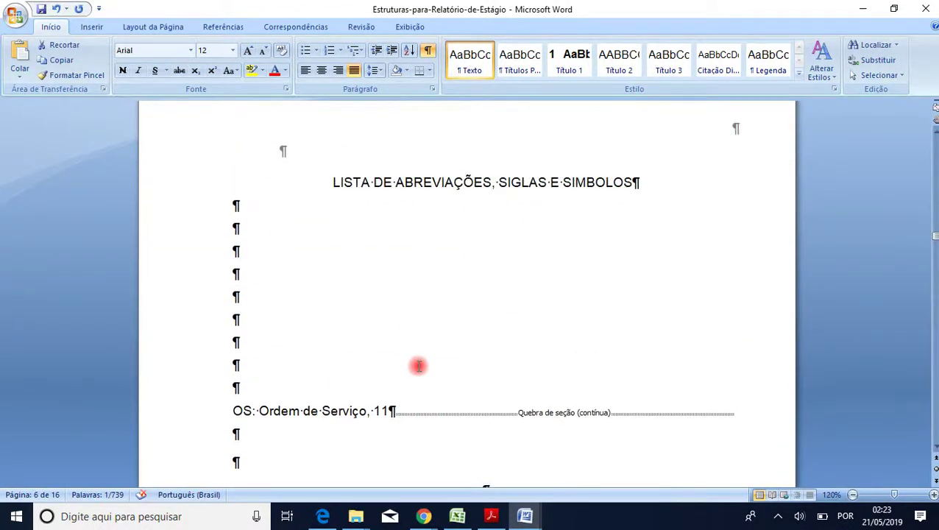
{"action": "scroll", "coordinate": [418, 366], "scroll_direction": "down", "scroll_amount": 6}
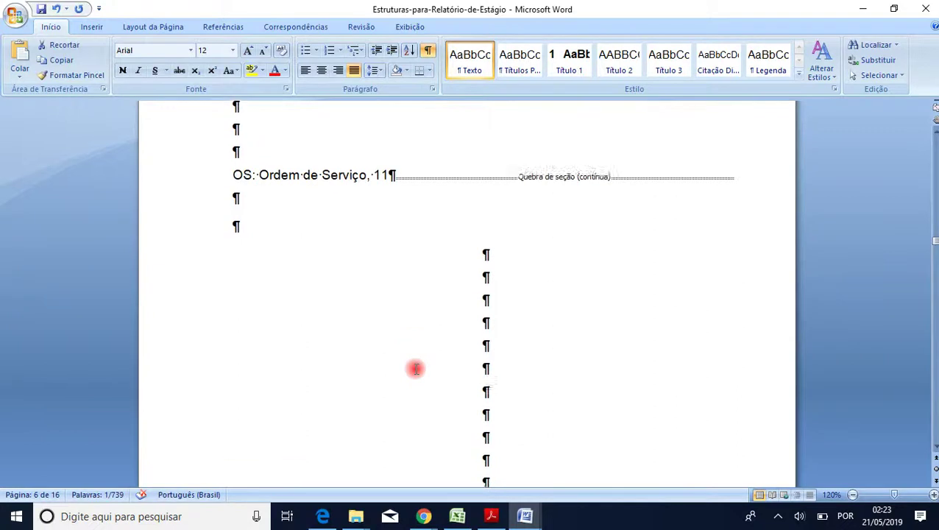
Insert a page break after the blank lines between the abbreviations list and SUMÁRIO, and hide the formatting marks
{"action": "left_click", "coordinate": [265, 349]}
{"action": "key", "text": "ctrl+Return"}
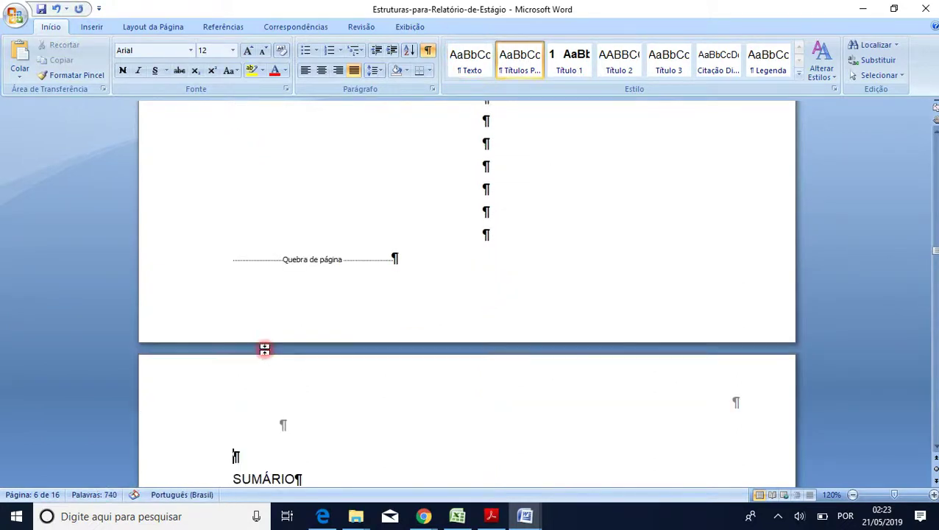
{"action": "scroll", "coordinate": [398, 346], "scroll_direction": "down", "scroll_amount": 2}
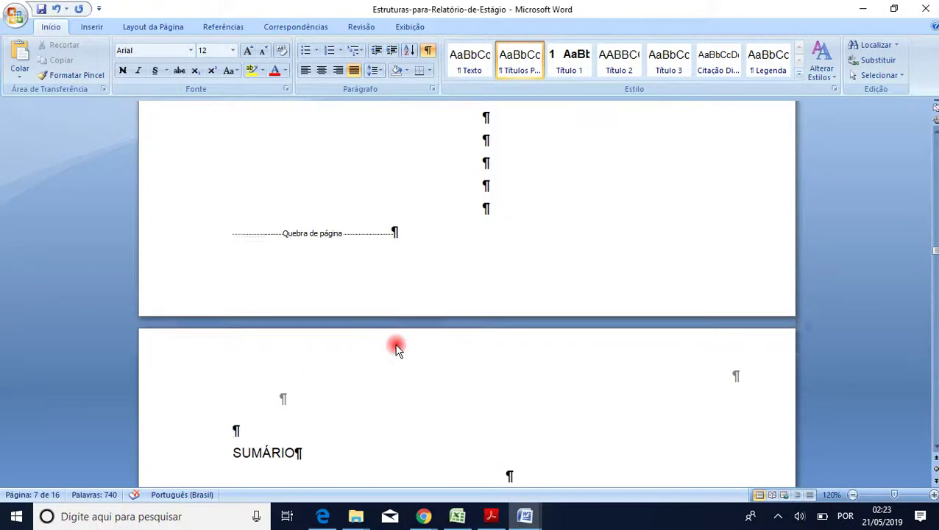
{"action": "key", "text": "ctrl+v"}
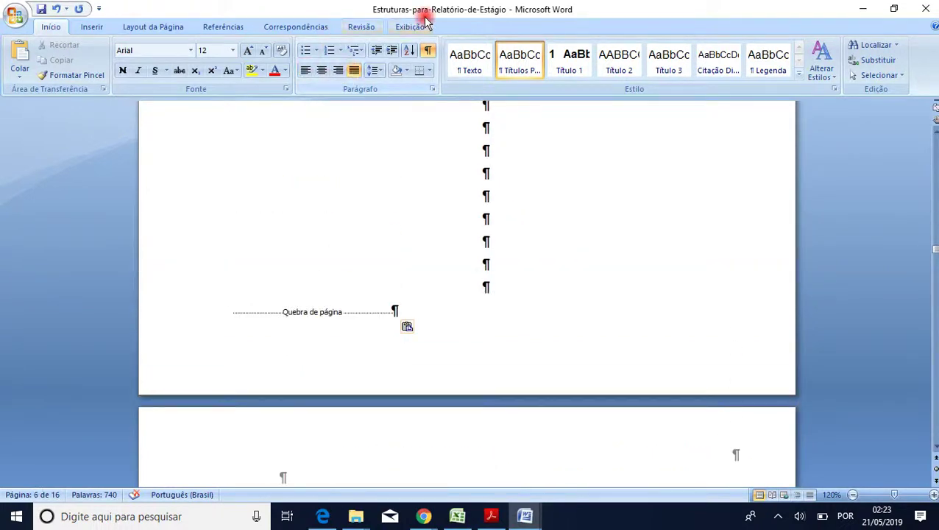
{"action": "left_click", "coordinate": [428, 53]}
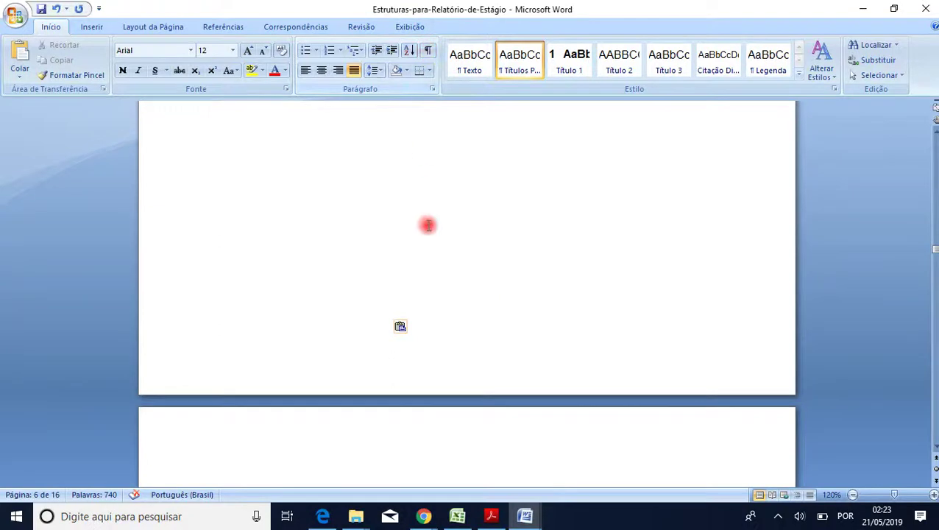
Review the report from the SUMÁRIO list to the 4.1.1 Testes Efetuados text and the Figura 4 page in chapter 4
{"action": "scroll", "coordinate": [428, 224], "scroll_direction": "down", "scroll_amount": 8}
{"action": "scroll", "coordinate": [430, 310], "scroll_direction": "down", "scroll_amount": 15}
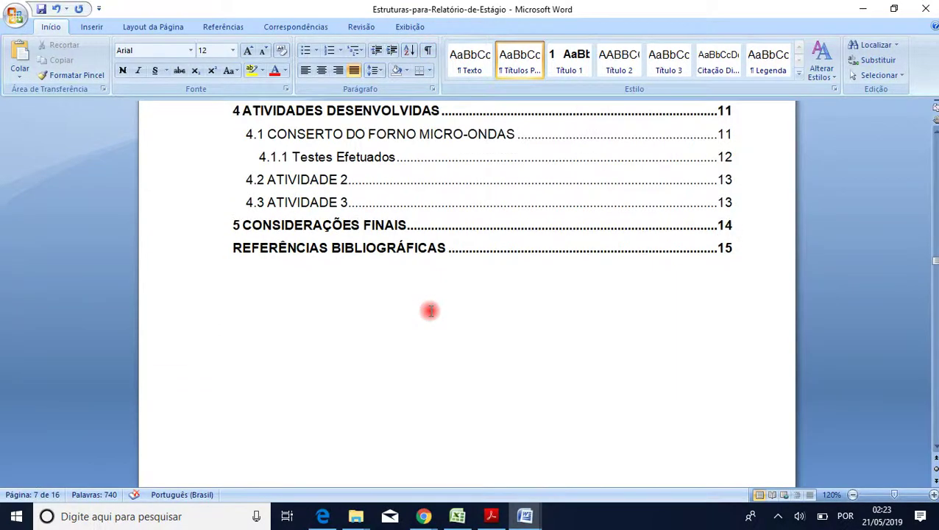
{"action": "scroll", "coordinate": [430, 310], "scroll_direction": "down", "scroll_amount": 3}
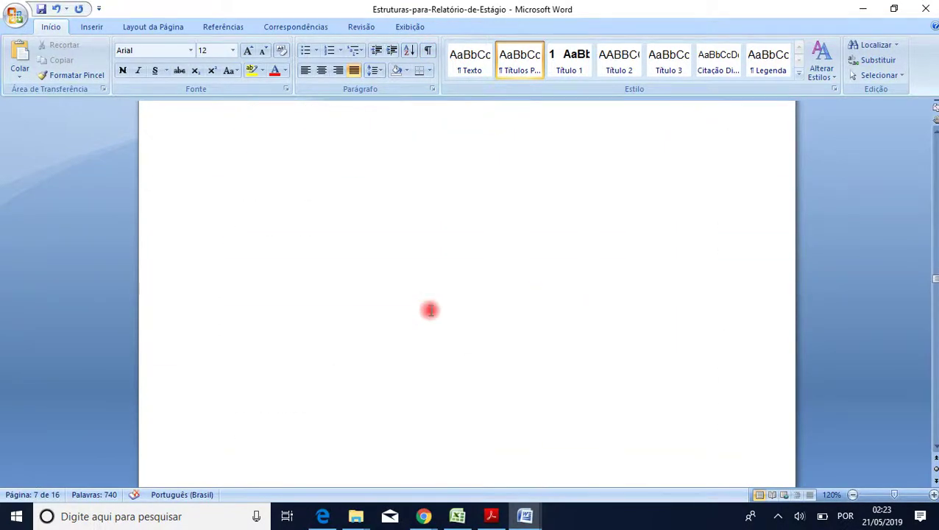
{"action": "scroll", "coordinate": [430, 310], "scroll_direction": "down", "scroll_amount": 20}
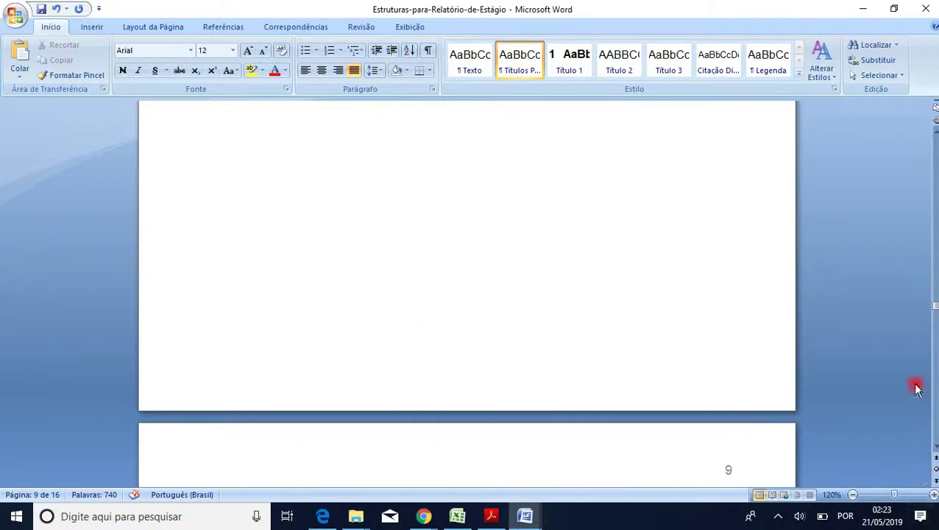
{"action": "left_click_drag", "start_coordinate": [934, 306], "coordinate": [935, 369]}
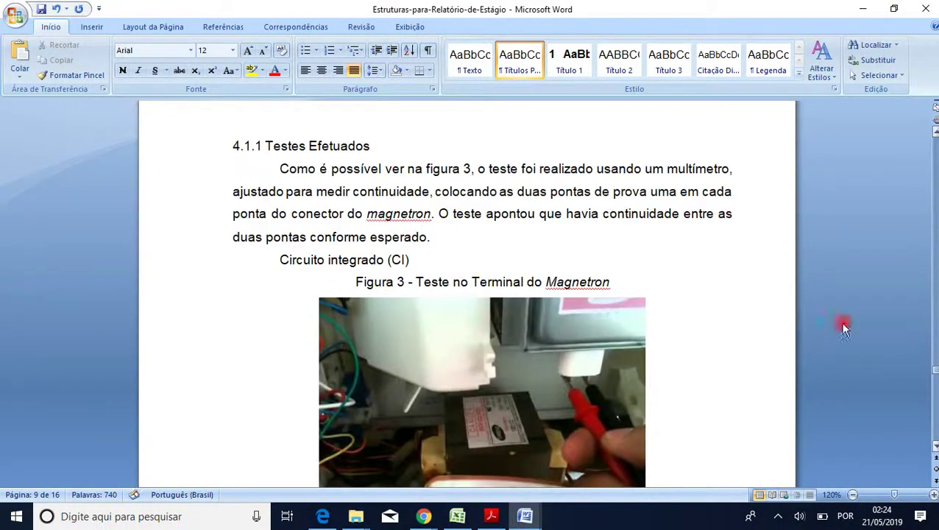
{"action": "scroll", "coordinate": [770, 250], "scroll_direction": "down", "scroll_amount": 10}
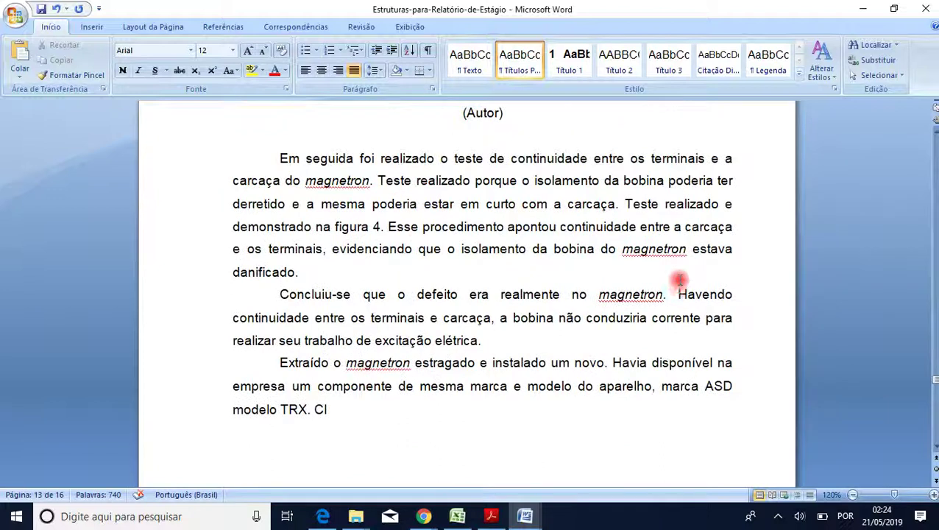
{"action": "scroll", "coordinate": [679, 279], "scroll_direction": "down", "scroll_amount": 10}
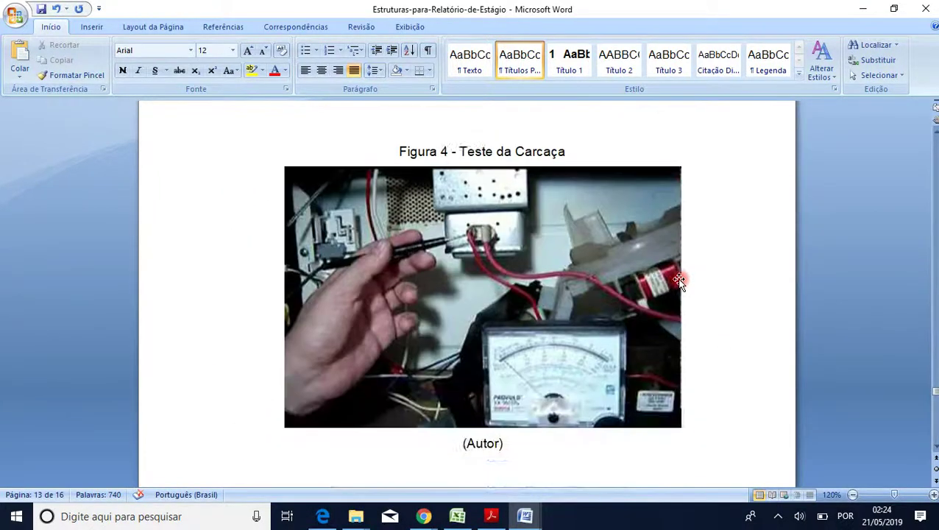
{"action": "scroll", "coordinate": [678, 280], "scroll_direction": "down", "scroll_amount": 10}
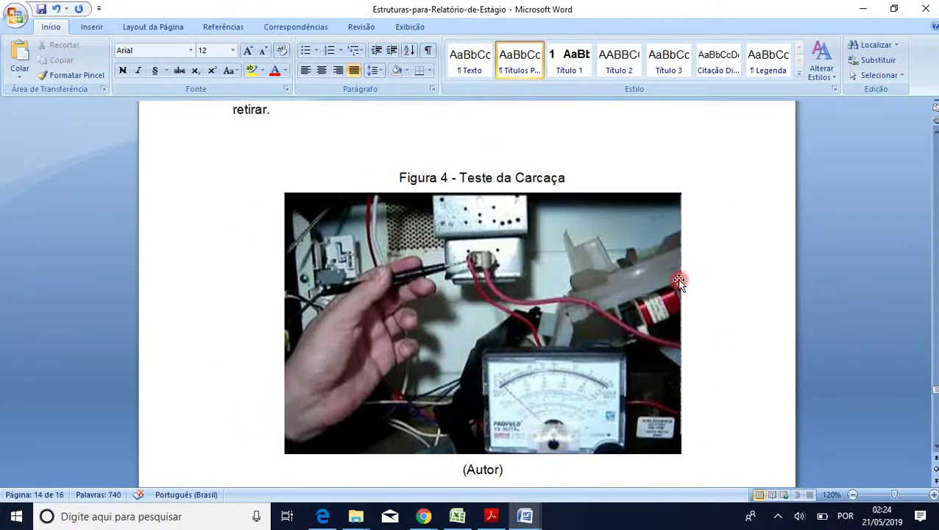
{"action": "scroll", "coordinate": [678, 279], "scroll_direction": "up", "scroll_amount": 3}
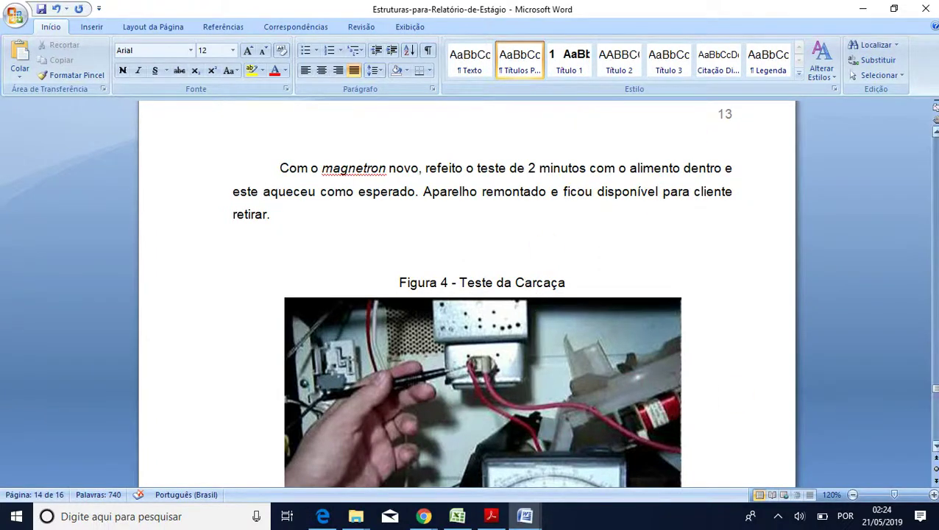
{"action": "left_click_drag", "start_coordinate": [936, 387], "coordinate": [936, 374]}
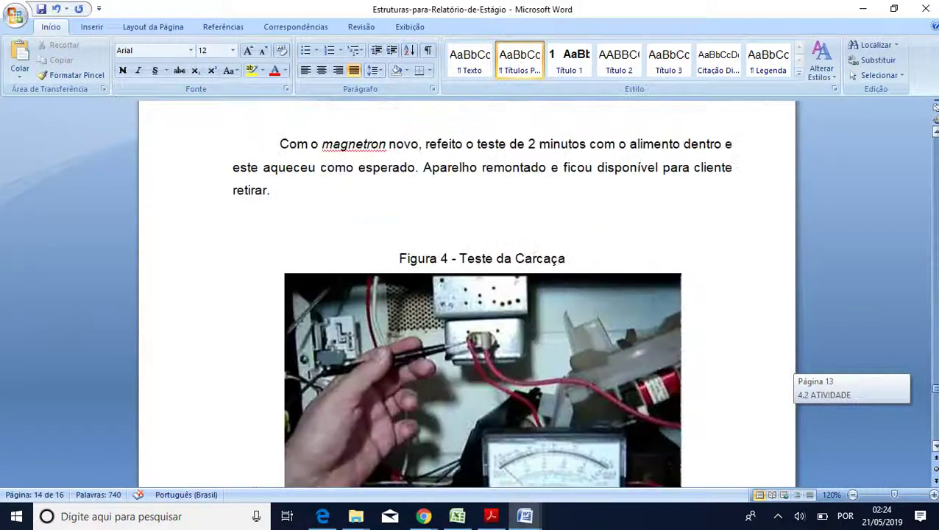
{"action": "scroll", "coordinate": [442, 346], "scroll_direction": "up", "scroll_amount": 7}
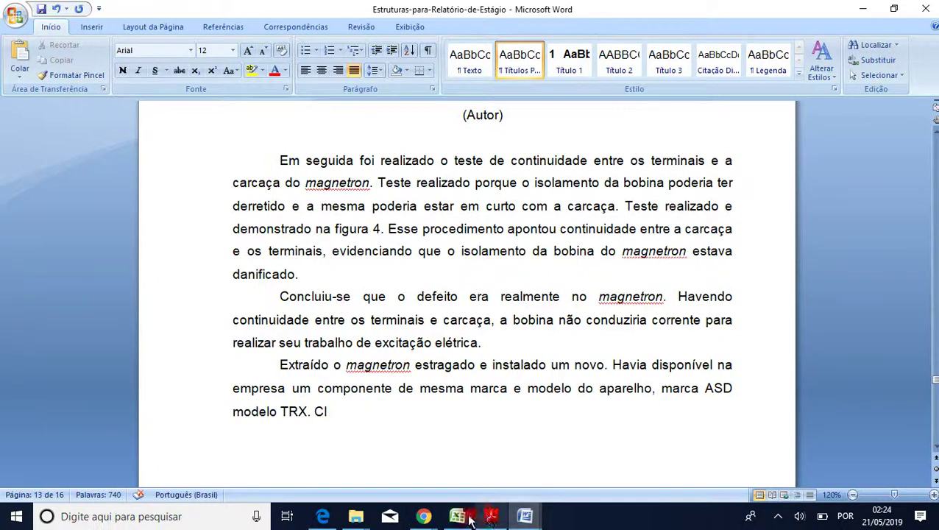
Switch to the Manual-para-Relatório-de-Estágio PDF in Acrobat Reader and go to page 40, the Atividades Desenvolvidas example
{"action": "mouse_move", "coordinate": [486, 522]}
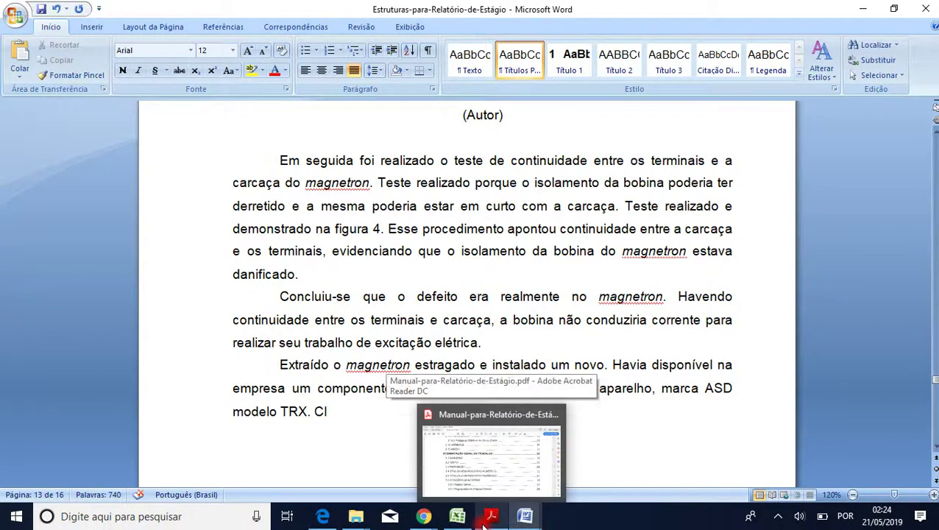
{"action": "left_click", "coordinate": [490, 521]}
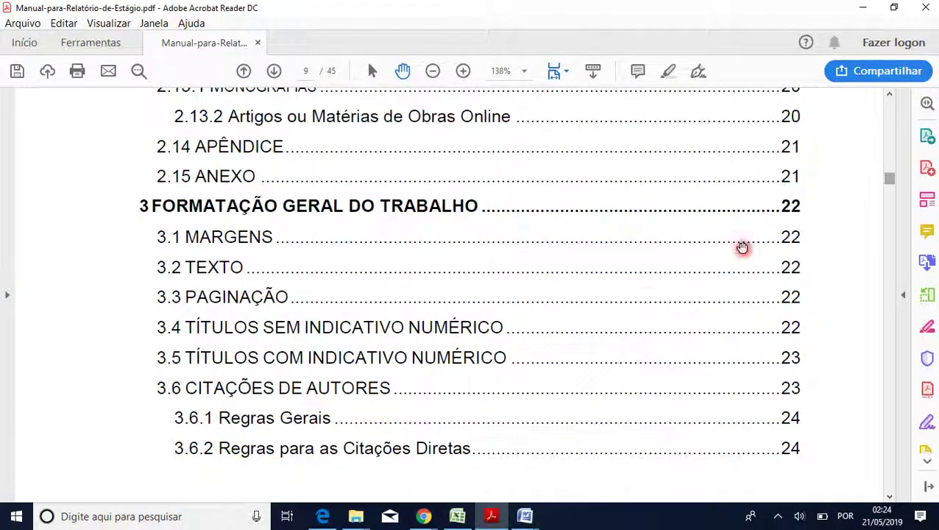
{"action": "scroll", "coordinate": [740, 250], "scroll_direction": "down", "scroll_amount": 10}
{"action": "scroll", "coordinate": [637, 313], "scroll_direction": "down", "scroll_amount": 3}
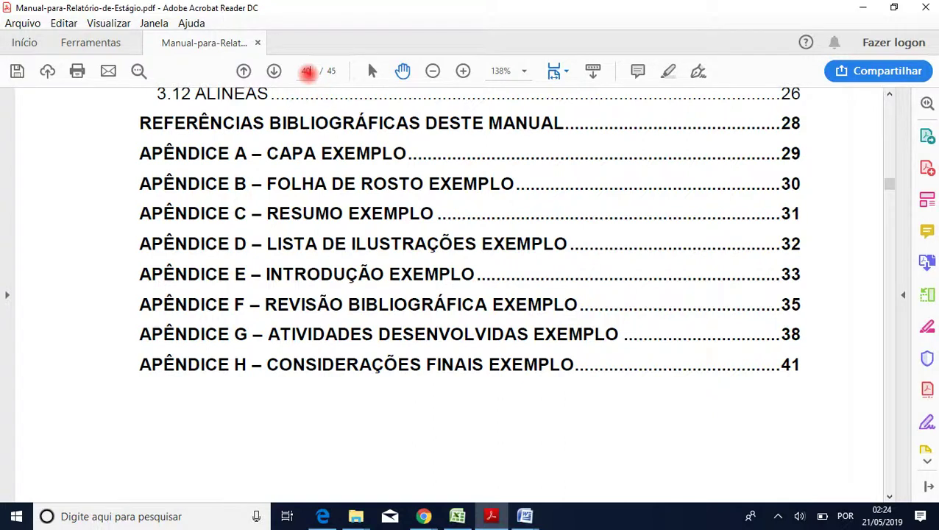
{"action": "left_click", "coordinate": [306, 71]}
{"action": "key", "text": "Return"}
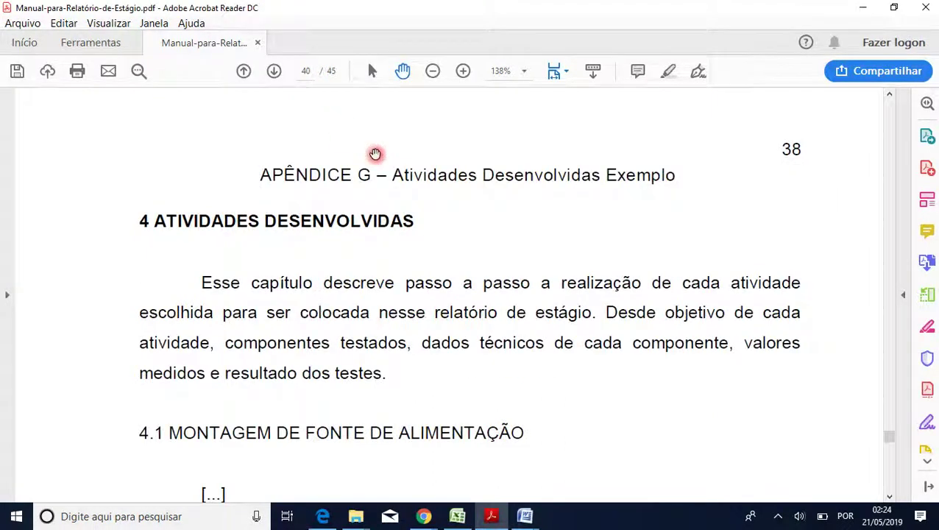
Read the section 4.3 microwave oven repair example through its figures to the closing paragraphs about the new magnetron
{"action": "scroll", "coordinate": [374, 153], "scroll_direction": "down", "scroll_amount": 2}
{"action": "scroll", "coordinate": [474, 277], "scroll_direction": "down", "scroll_amount": 12}
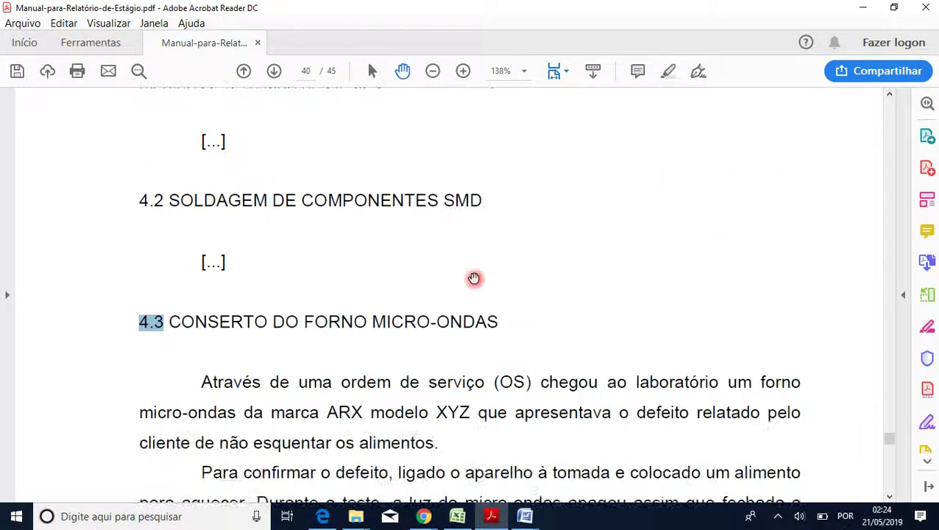
{"action": "scroll", "coordinate": [474, 277], "scroll_direction": "down", "scroll_amount": 4}
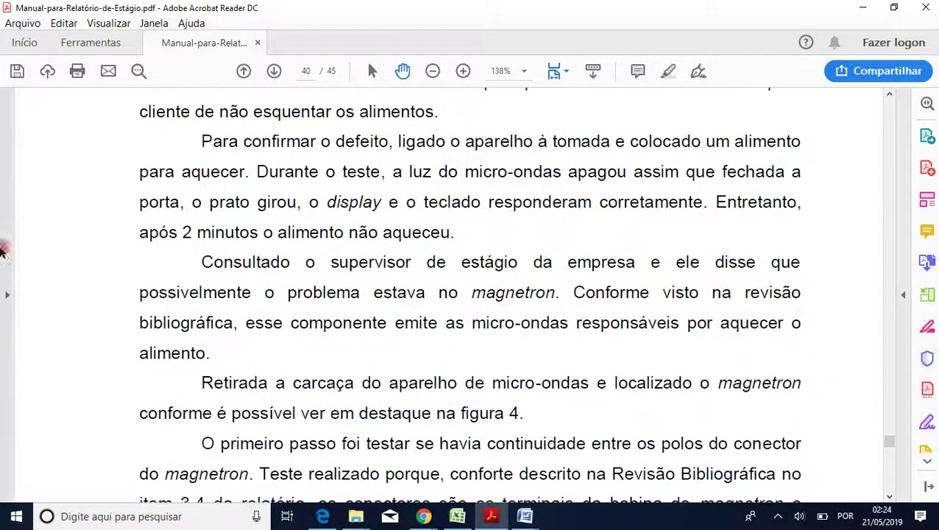
{"action": "scroll", "coordinate": [571, 270], "scroll_direction": "down", "scroll_amount": 13}
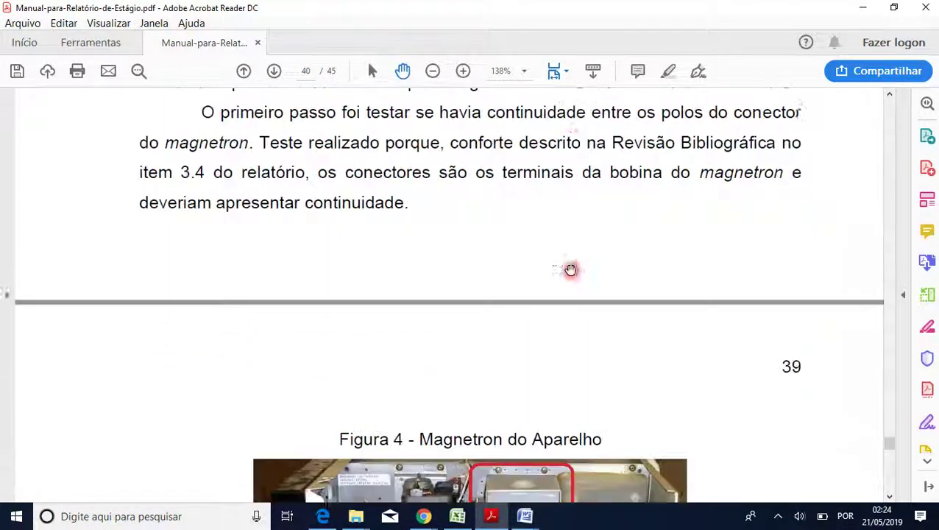
{"action": "scroll", "coordinate": [570, 267], "scroll_direction": "down", "scroll_amount": 20}
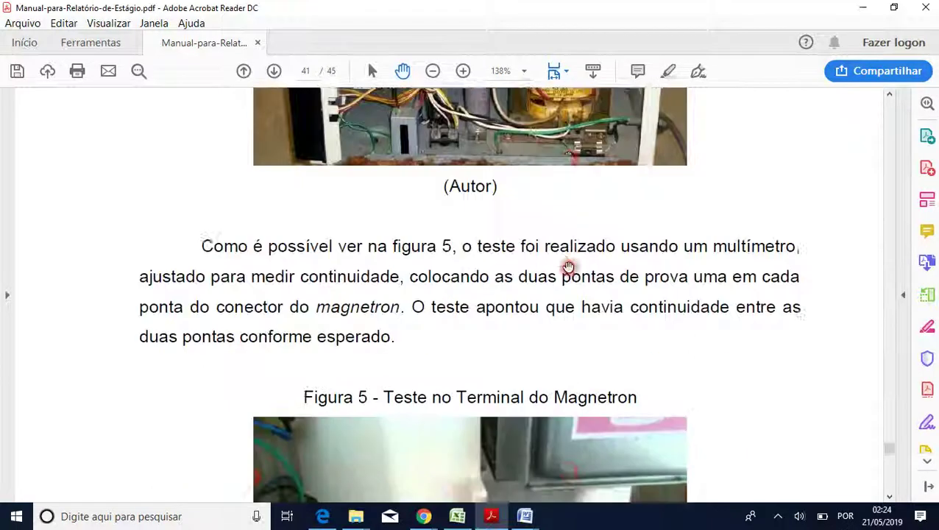
{"action": "scroll", "coordinate": [559, 247], "scroll_direction": "down", "scroll_amount": 17}
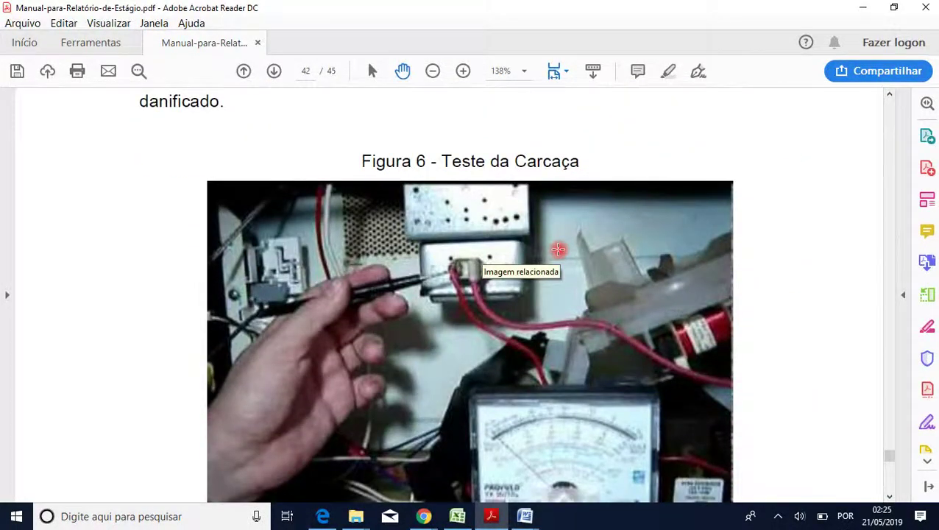
{"action": "scroll", "coordinate": [559, 250], "scroll_direction": "down", "scroll_amount": 7}
{"action": "scroll", "coordinate": [559, 249], "scroll_direction": "down", "scroll_amount": 4}
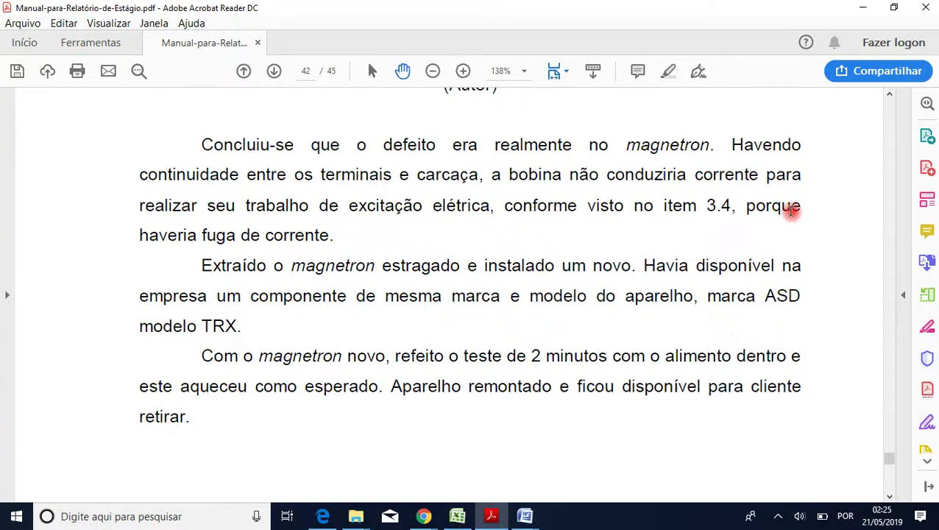
Trace the repair example back from Figura 6 to the paragraph that refers to item 3.4 of the literature review
{"action": "scroll", "coordinate": [791, 211], "scroll_direction": "up", "scroll_amount": 10}
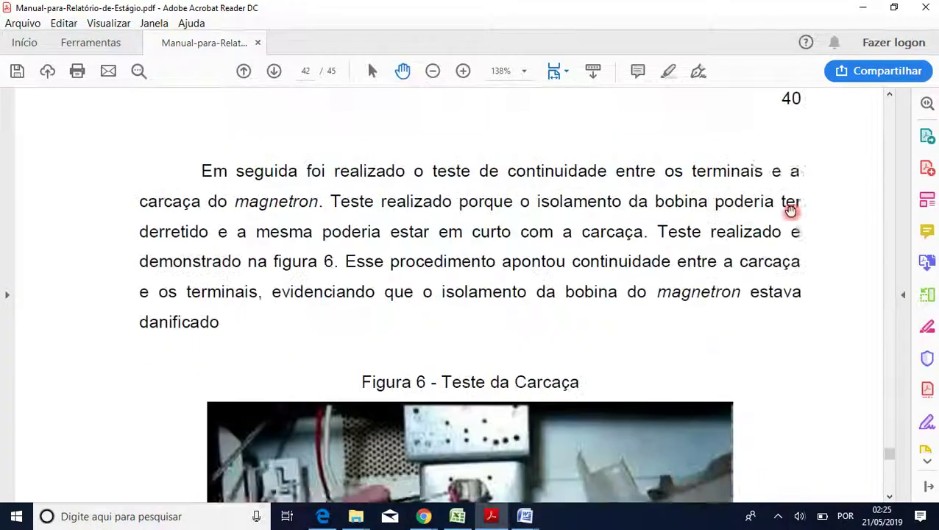
{"action": "scroll", "coordinate": [791, 211], "scroll_direction": "up", "scroll_amount": 10}
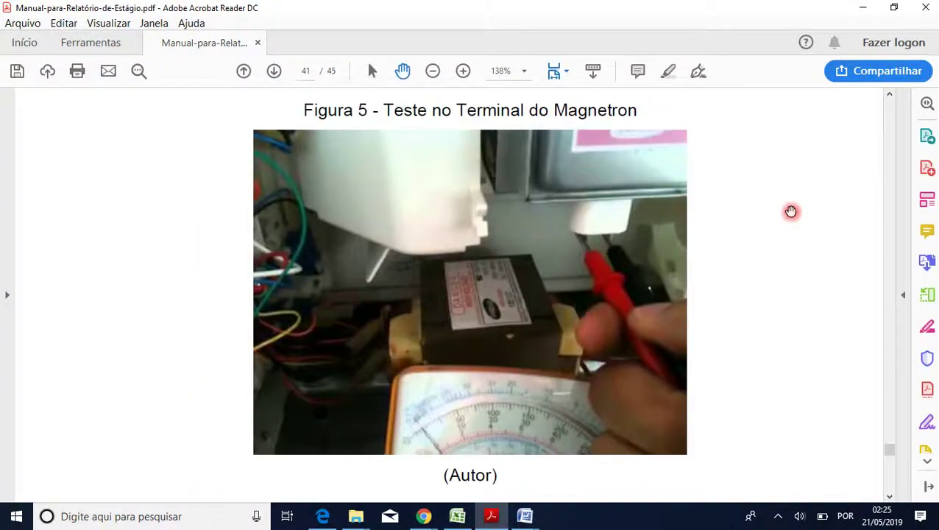
{"action": "scroll", "coordinate": [792, 211], "scroll_direction": "up", "scroll_amount": 8}
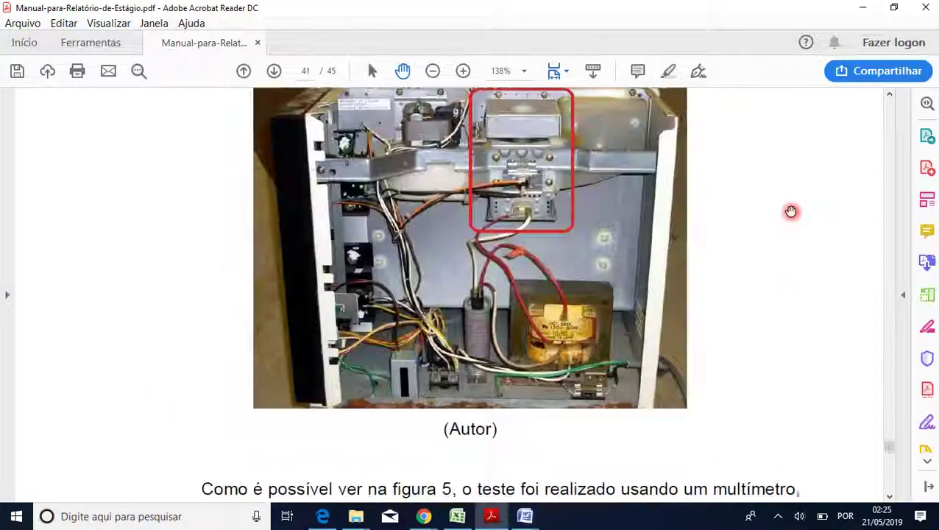
{"action": "scroll", "coordinate": [791, 211], "scroll_direction": "up", "scroll_amount": 7}
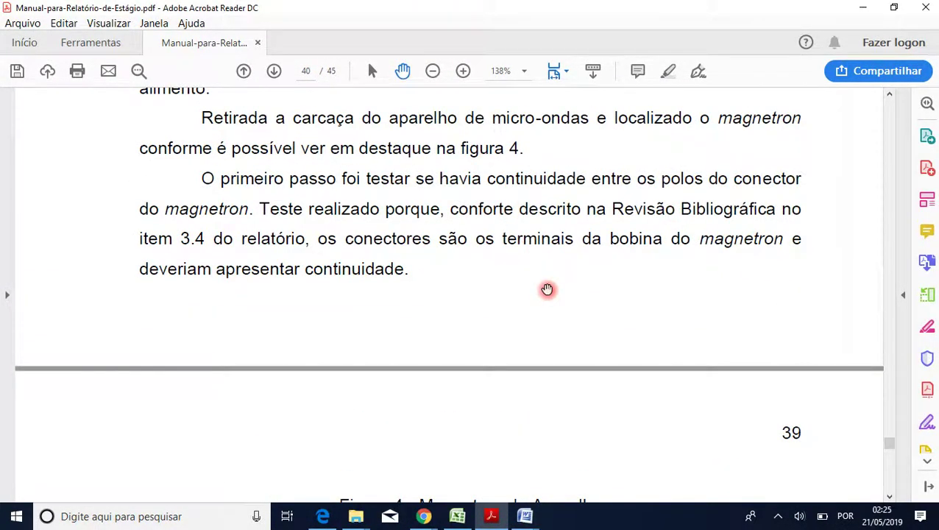
{"action": "scroll", "coordinate": [547, 288], "scroll_direction": "up", "scroll_amount": 2}
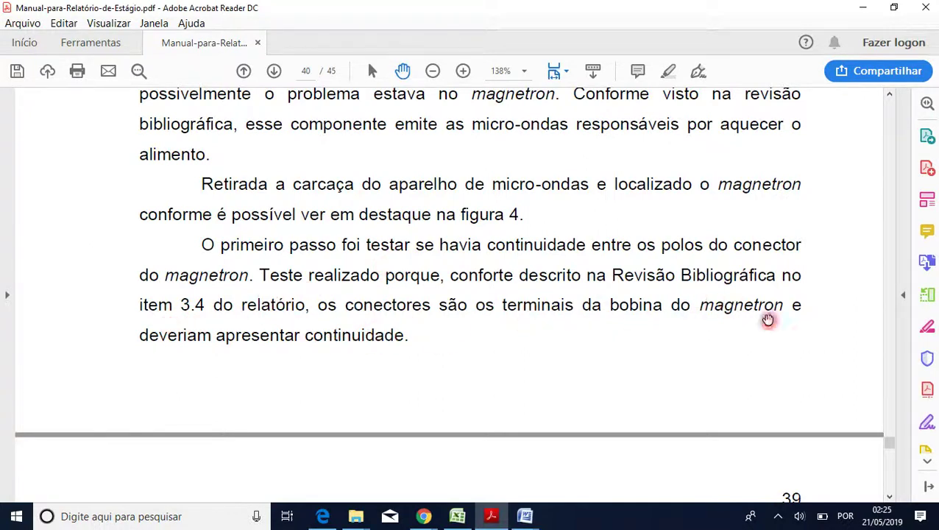
Examine section 3.4 MAGNETRON in the literature review example, including Figura 2 and the cited paragraphs on coils and insulation
{"action": "left_click", "coordinate": [890, 446]}
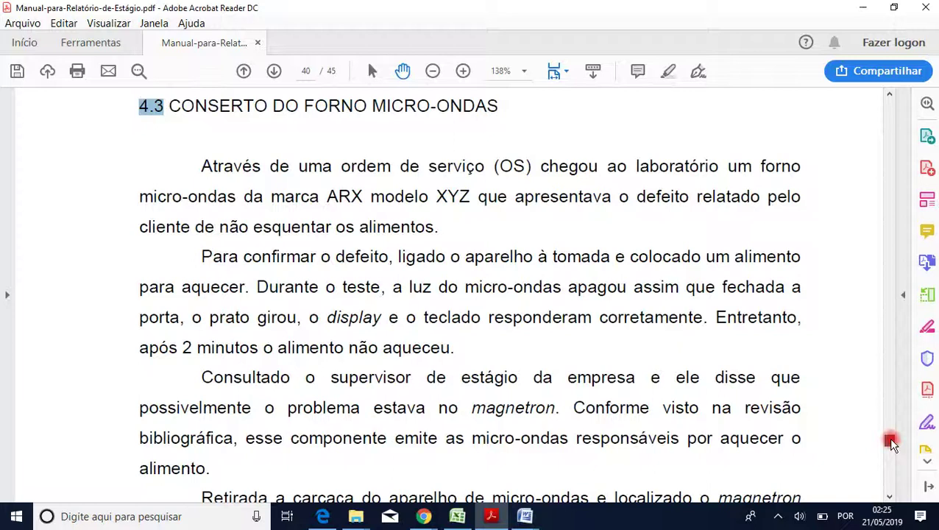
{"action": "scroll", "coordinate": [891, 439], "scroll_direction": "up", "scroll_amount": 5}
{"action": "left_click_drag", "start_coordinate": [892, 435], "coordinate": [892, 415]}
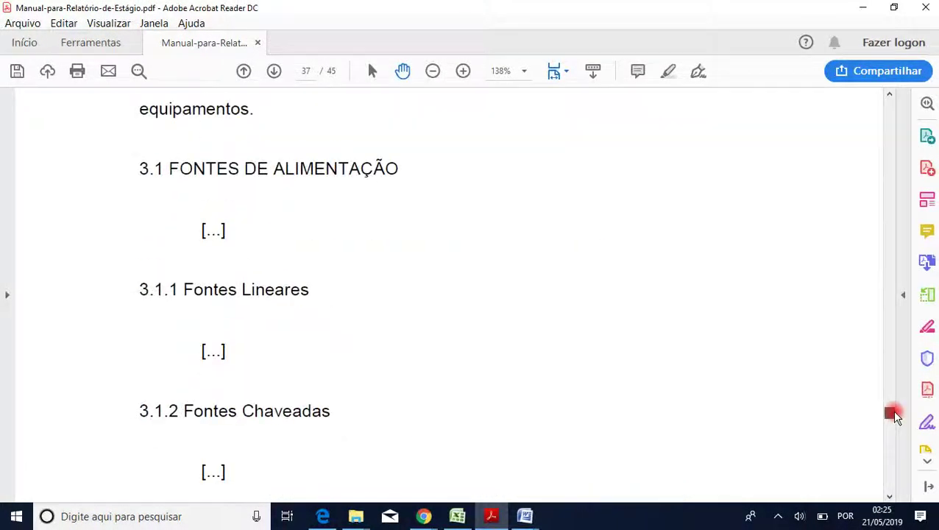
{"action": "scroll", "coordinate": [486, 409], "scroll_direction": "down", "scroll_amount": 15}
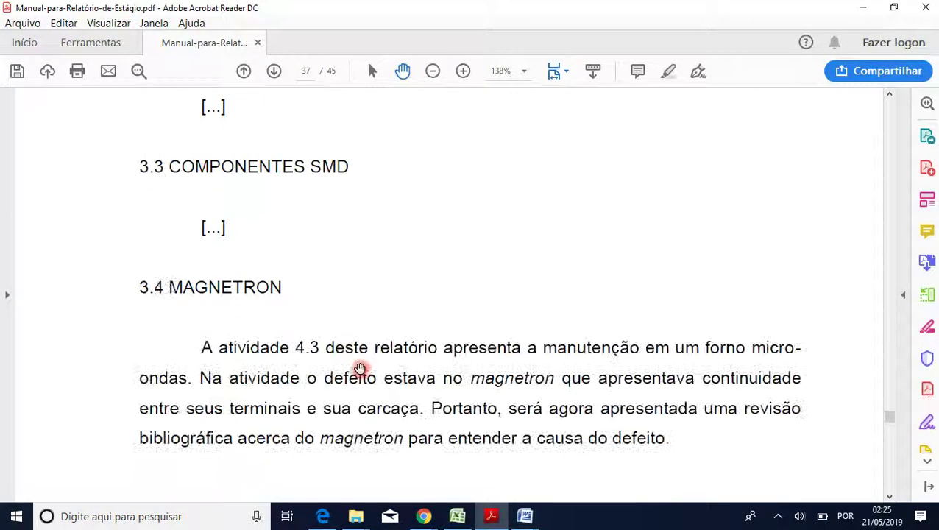
{"action": "scroll", "coordinate": [272, 294], "scroll_direction": "down", "scroll_amount": 12}
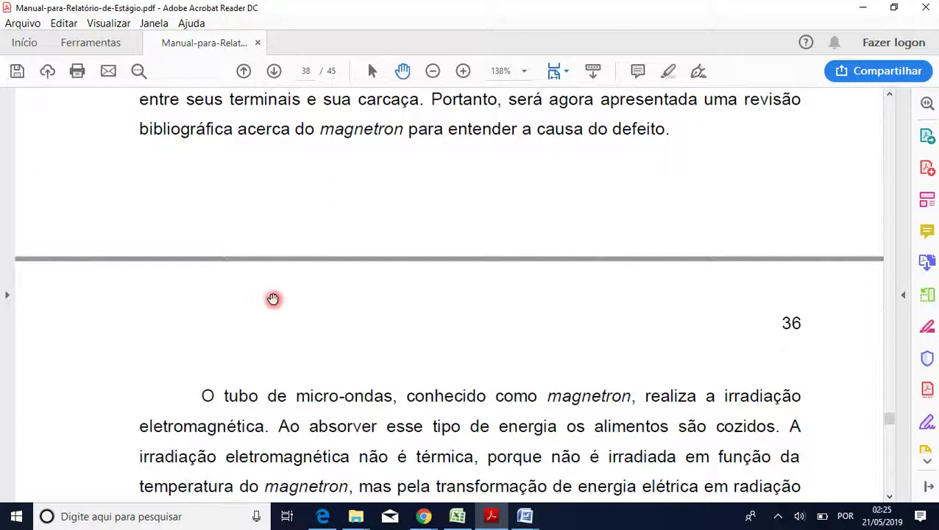
{"action": "scroll", "coordinate": [272, 301], "scroll_direction": "down", "scroll_amount": 3}
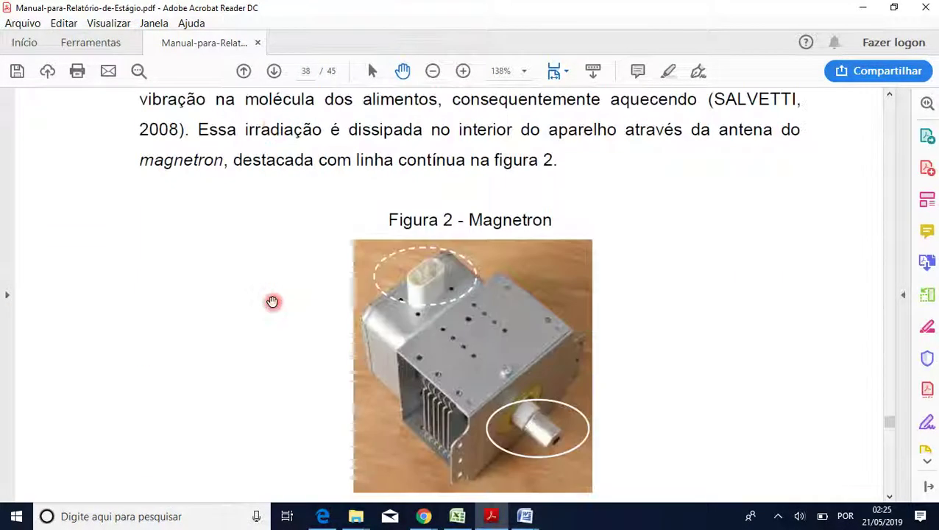
{"action": "scroll", "coordinate": [272, 302], "scroll_direction": "down", "scroll_amount": 5}
{"action": "scroll", "coordinate": [272, 302], "scroll_direction": "down", "scroll_amount": 5}
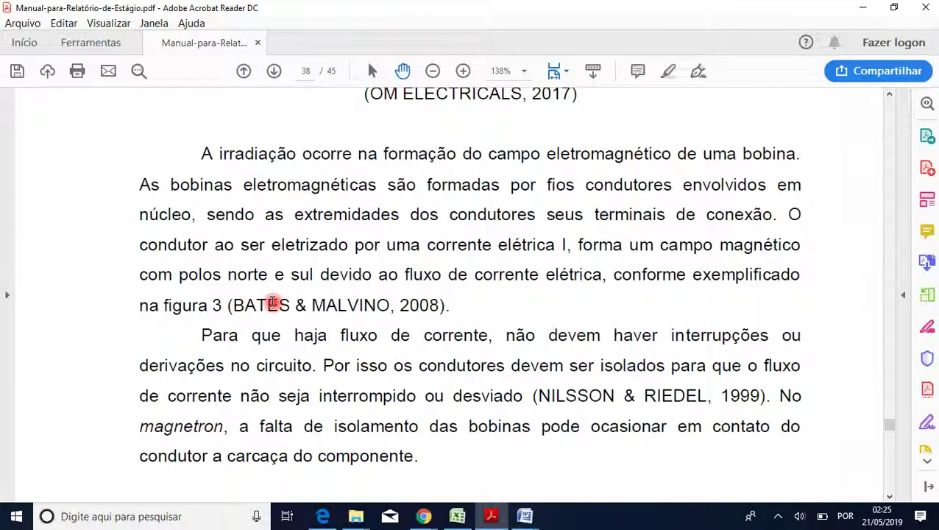
{"action": "scroll", "coordinate": [272, 302], "scroll_direction": "up", "scroll_amount": 5}
{"action": "scroll", "coordinate": [273, 302], "scroll_direction": "up", "scroll_amount": 8}
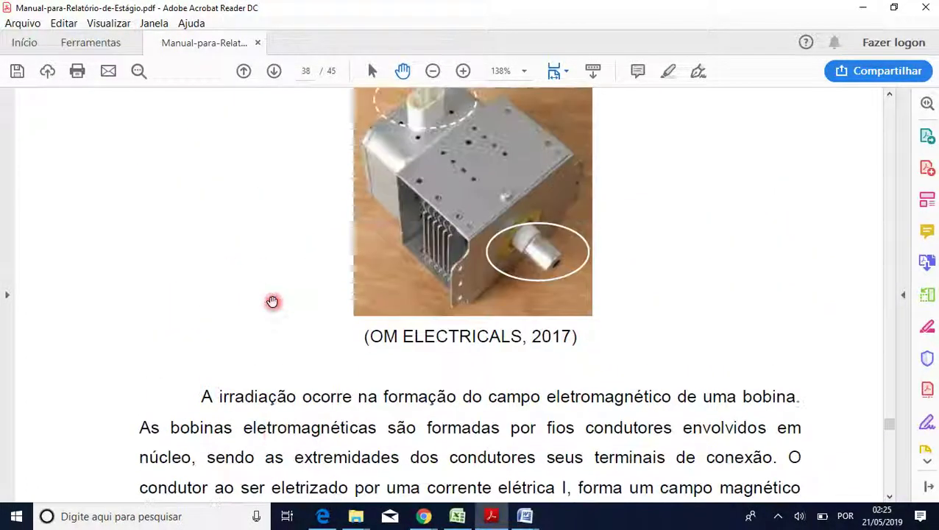
{"action": "scroll", "coordinate": [272, 302], "scroll_direction": "down", "scroll_amount": 3}
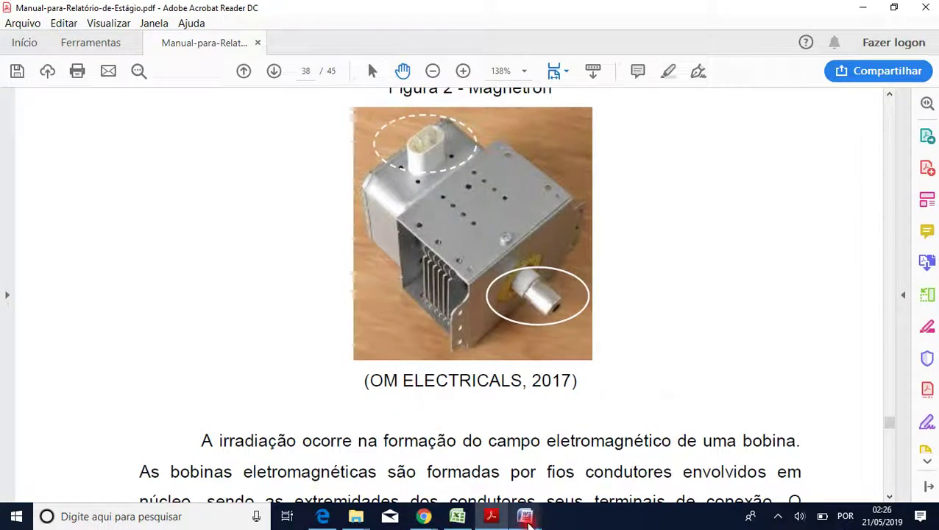
Switch back to the Estruturas-para-Relatório-de-Estágio document in Word and go to the 4 ATIVIDADES DESENVOLVIDAS heading
{"action": "mouse_move", "coordinate": [527, 520]}
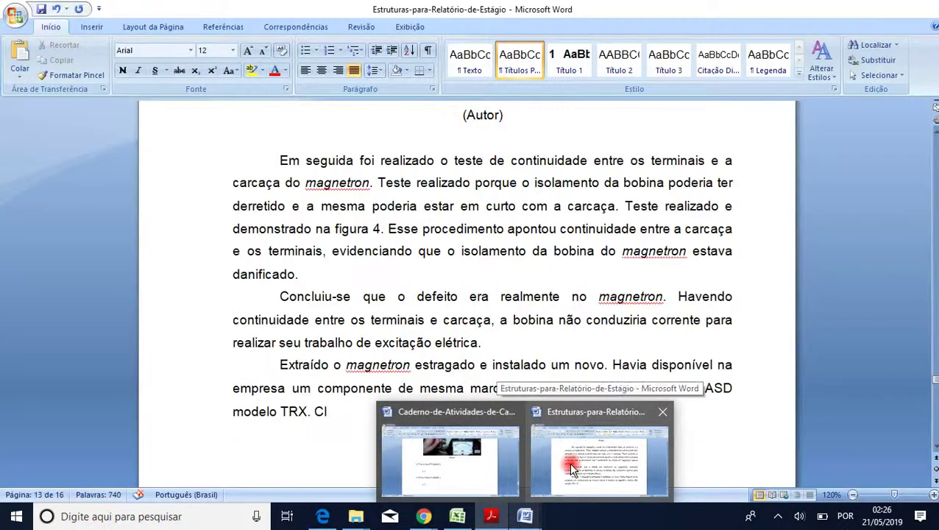
{"action": "left_click", "coordinate": [572, 469]}
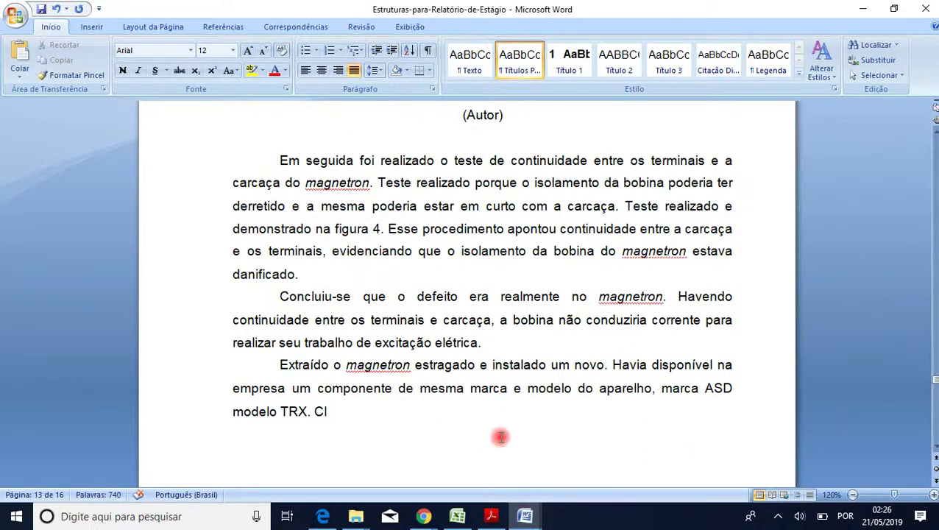
{"action": "scroll", "coordinate": [500, 437], "scroll_direction": "up", "scroll_amount": 15}
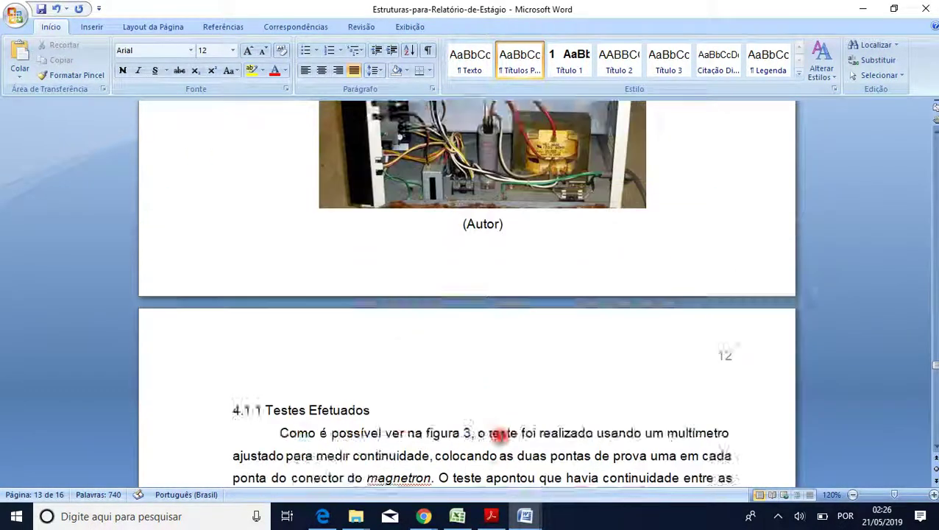
{"action": "scroll", "coordinate": [499, 437], "scroll_direction": "up", "scroll_amount": 1}
{"action": "scroll", "coordinate": [499, 438], "scroll_direction": "up", "scroll_amount": 9}
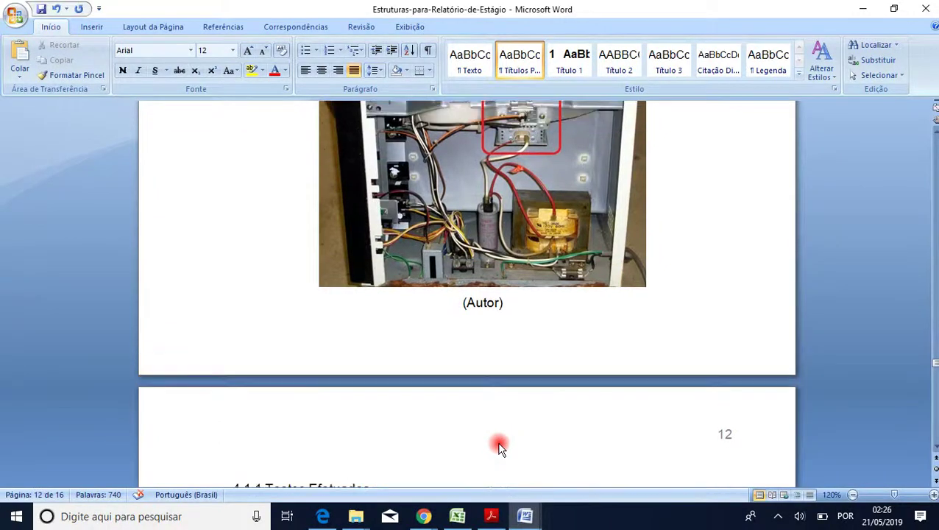
{"action": "scroll", "coordinate": [498, 443], "scroll_direction": "up", "scroll_amount": 7}
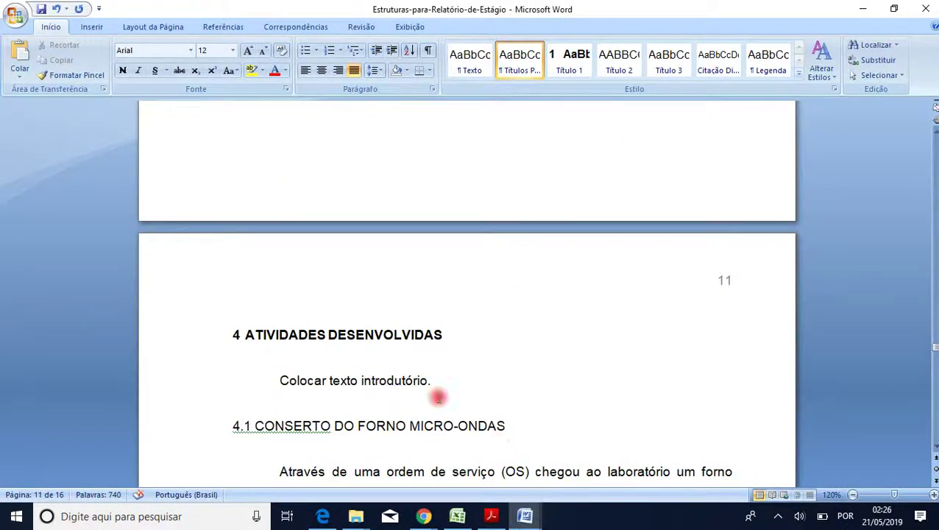
{"action": "mouse_move", "coordinate": [524, 519]}
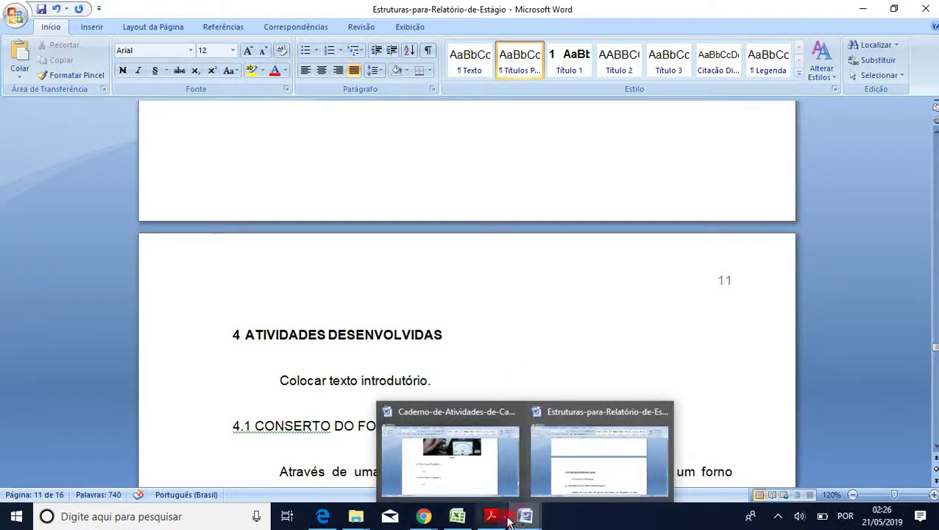
{"action": "left_click_drag", "start_coordinate": [777, 520], "coordinate": [816, 489]}
{"action": "left_click", "coordinate": [816, 490]}
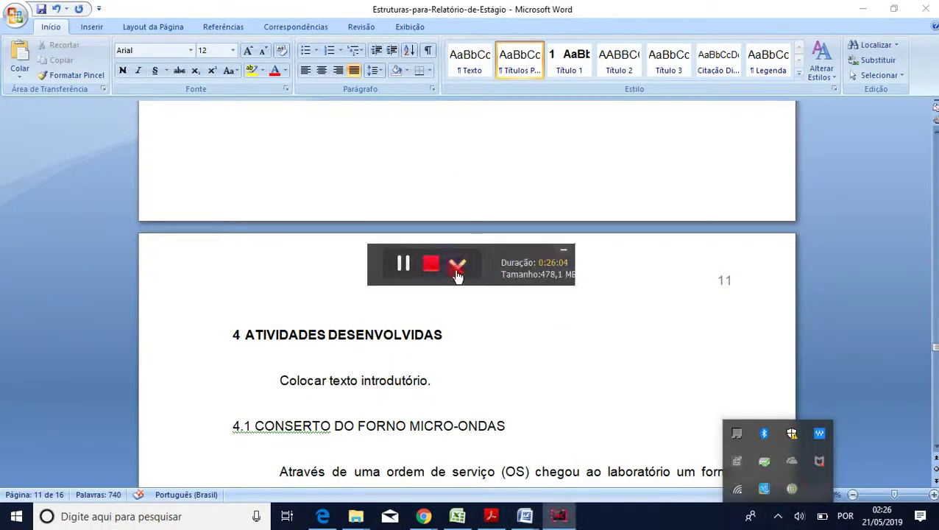